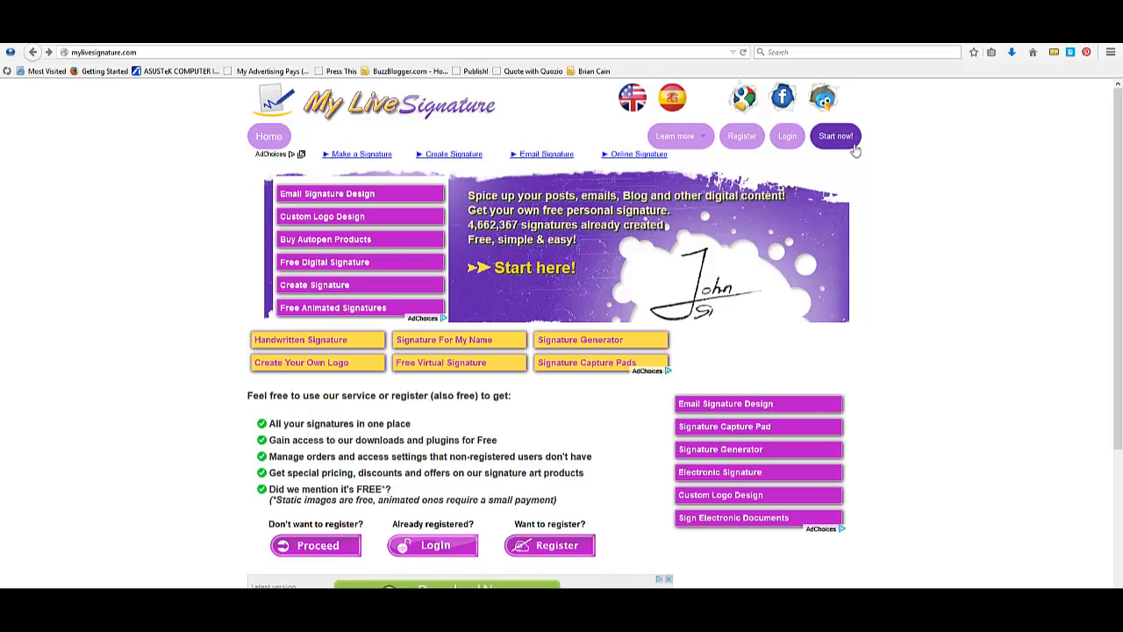
Start a new signature with the signature creation wizard, enter the full name for it and continue to the font selection
{"action": "left_click", "coordinate": [832, 139]}
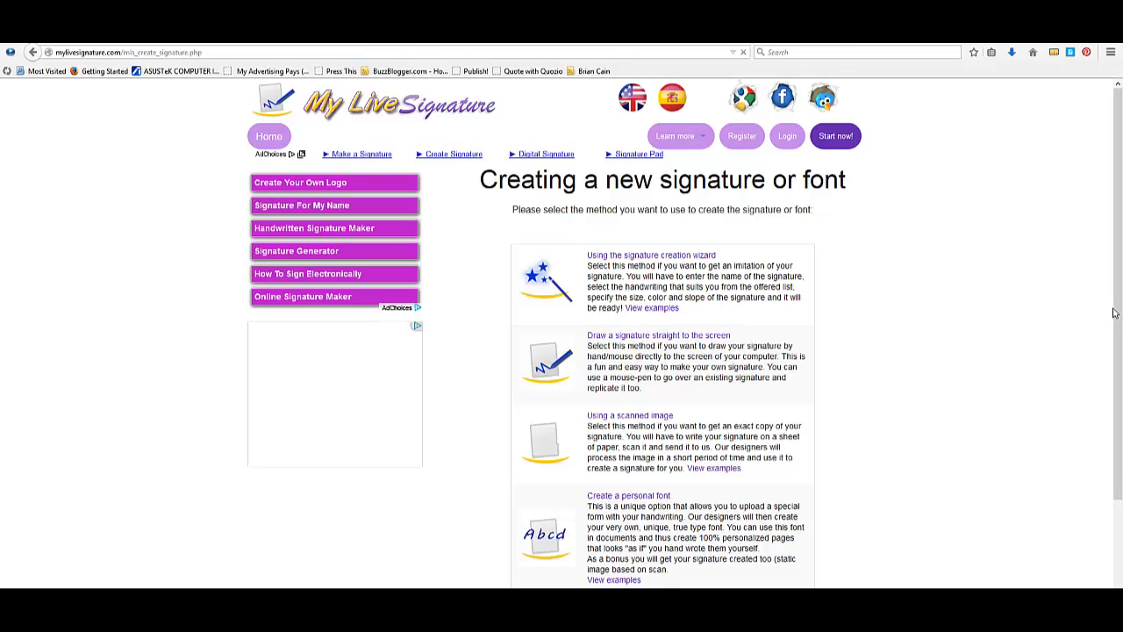
{"action": "left_click", "coordinate": [652, 255]}
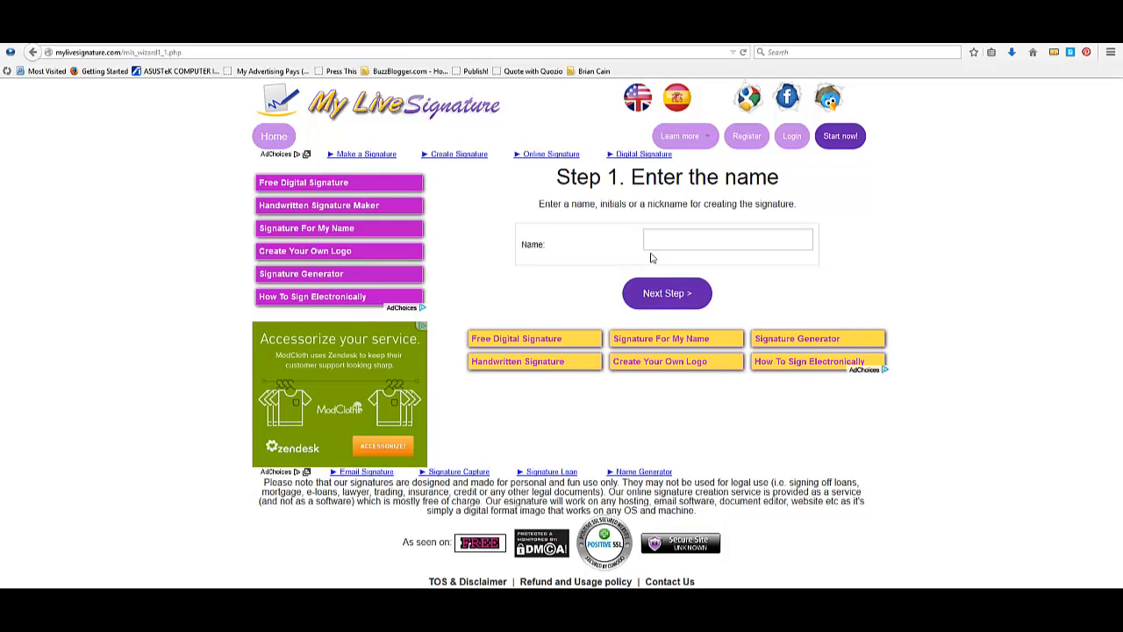
{"action": "left_click", "coordinate": [678, 238]}
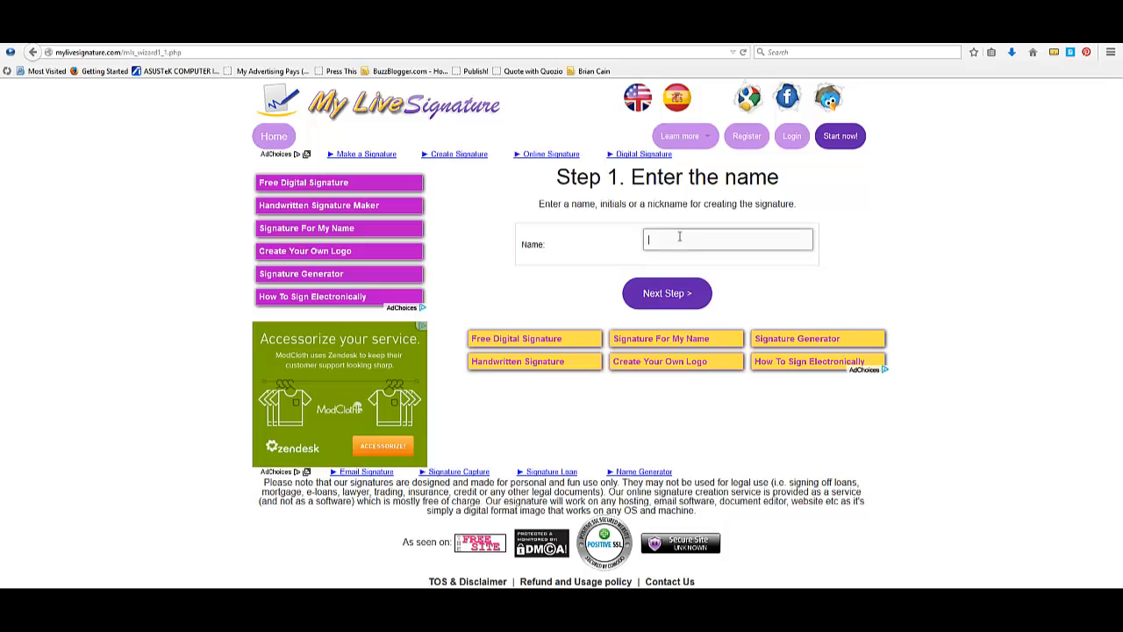
{"action": "type", "text": "Teresa"}
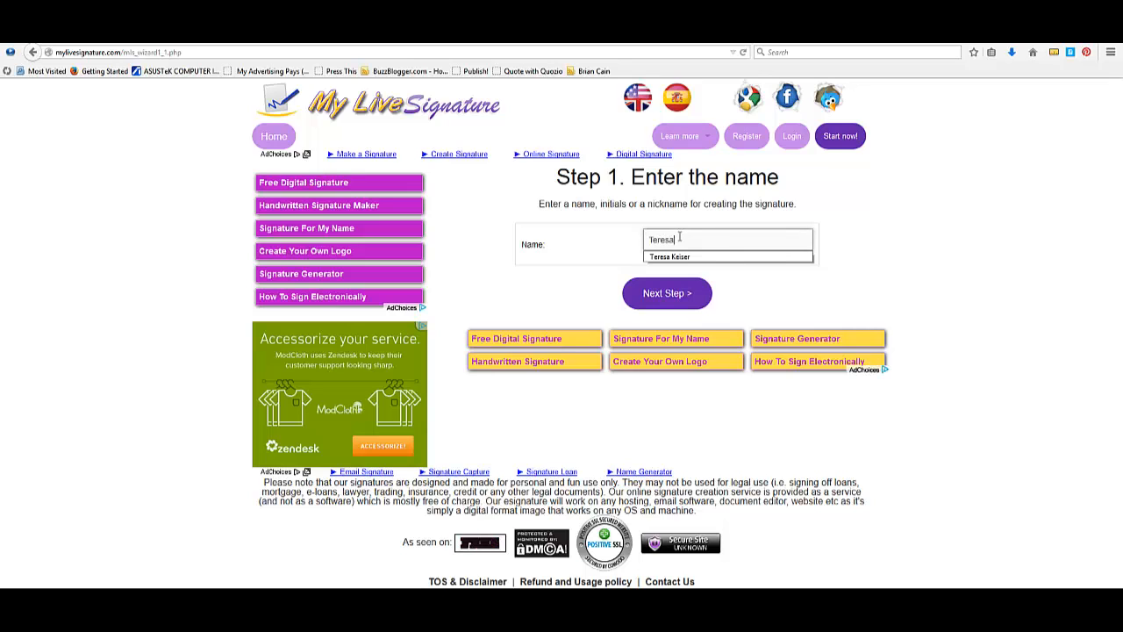
{"action": "type", "text": " Keiser"}
{"action": "key", "text": "Tab"}
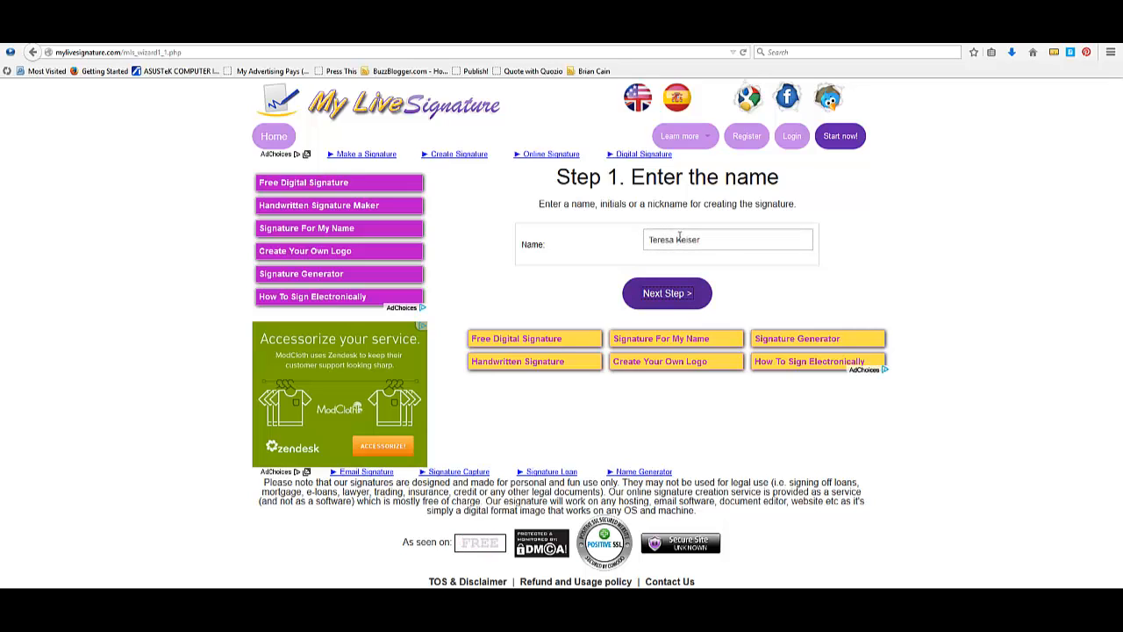
{"action": "left_click", "coordinate": [665, 299]}
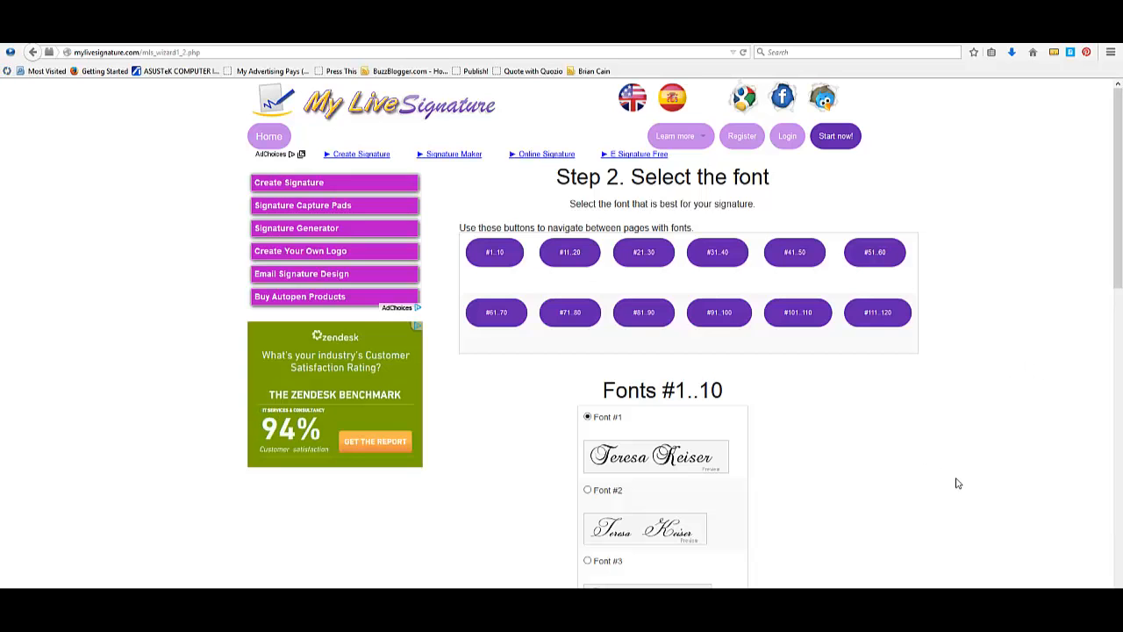
Examine the signature previews for fonts #1 to #20
{"action": "scroll", "coordinate": [958, 483], "scroll_direction": "down", "scroll_amount": 6}
{"action": "scroll", "coordinate": [908, 483], "scroll_direction": "down", "scroll_amount": 3}
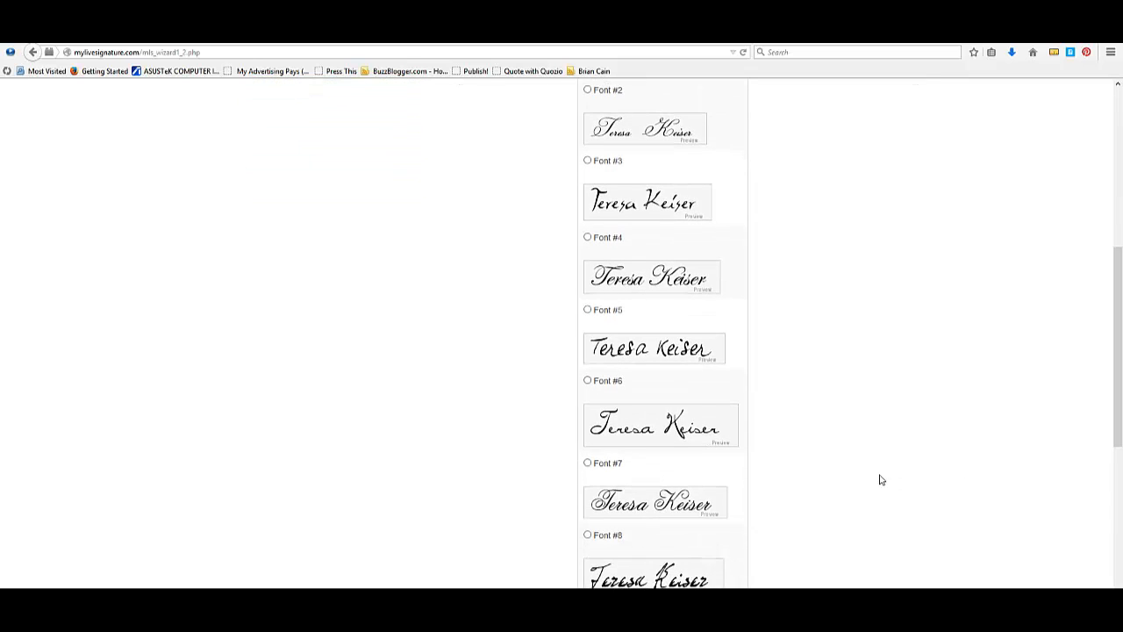
{"action": "scroll", "coordinate": [878, 479], "scroll_direction": "down", "scroll_amount": 3}
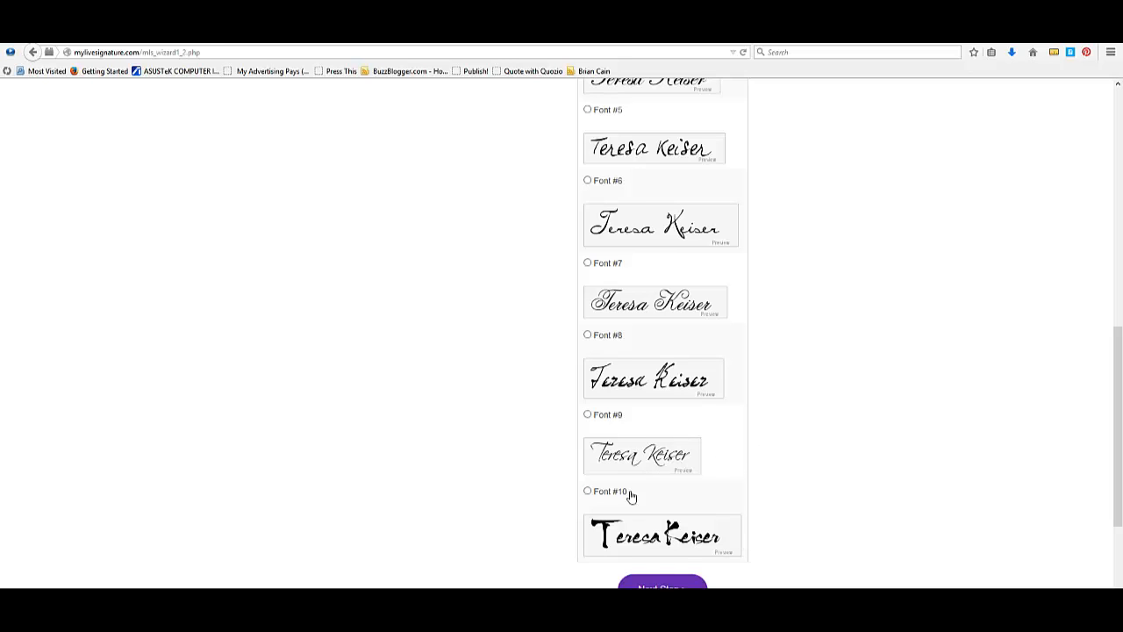
{"action": "scroll", "coordinate": [834, 418], "scroll_direction": "up", "scroll_amount": 7}
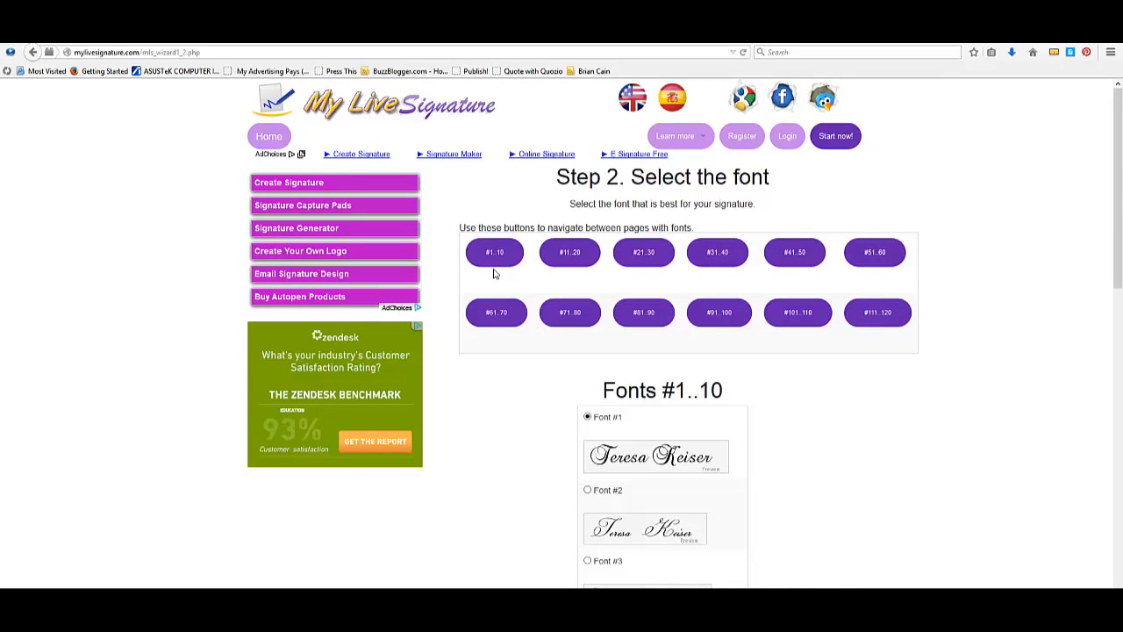
{"action": "left_click", "coordinate": [564, 254]}
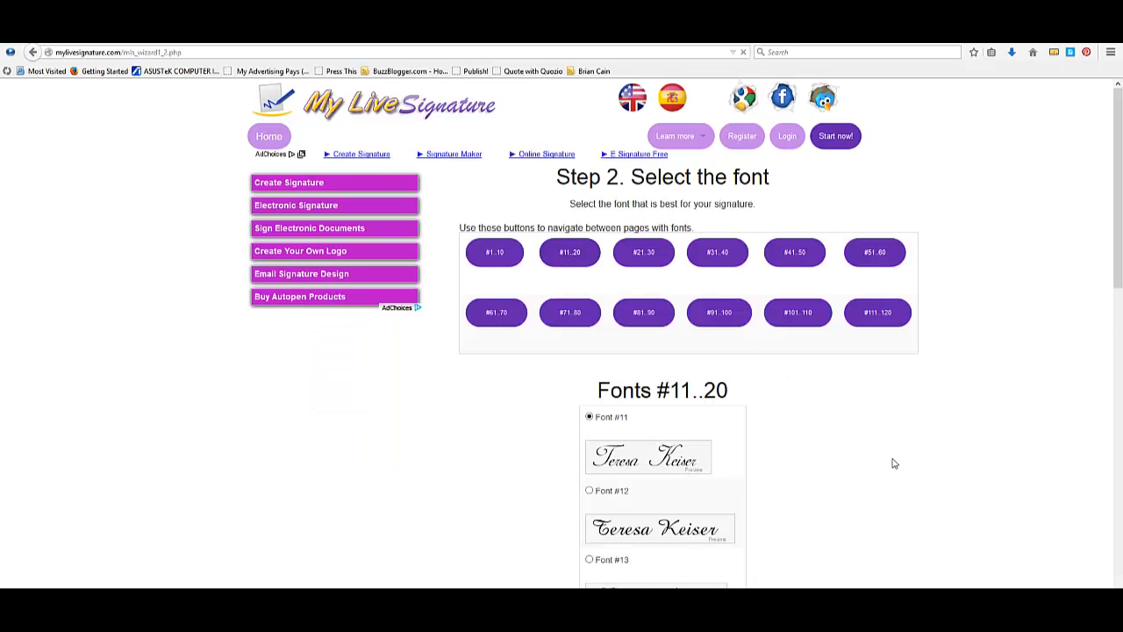
{"action": "scroll", "coordinate": [894, 463], "scroll_direction": "down", "scroll_amount": 4}
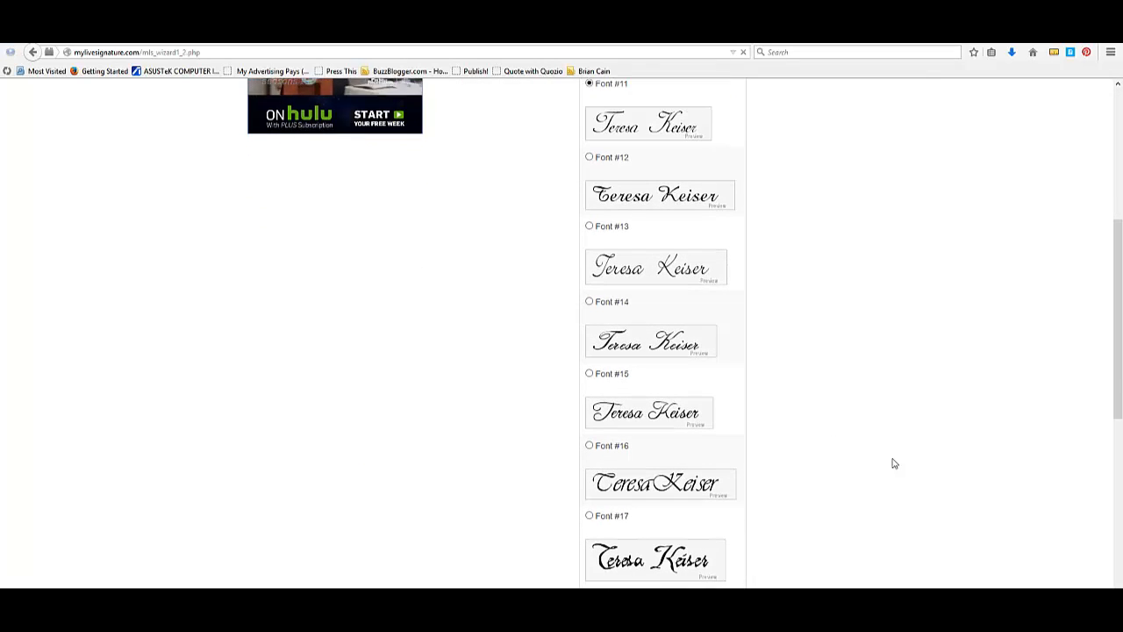
{"action": "scroll", "coordinate": [894, 464], "scroll_direction": "down", "scroll_amount": 3}
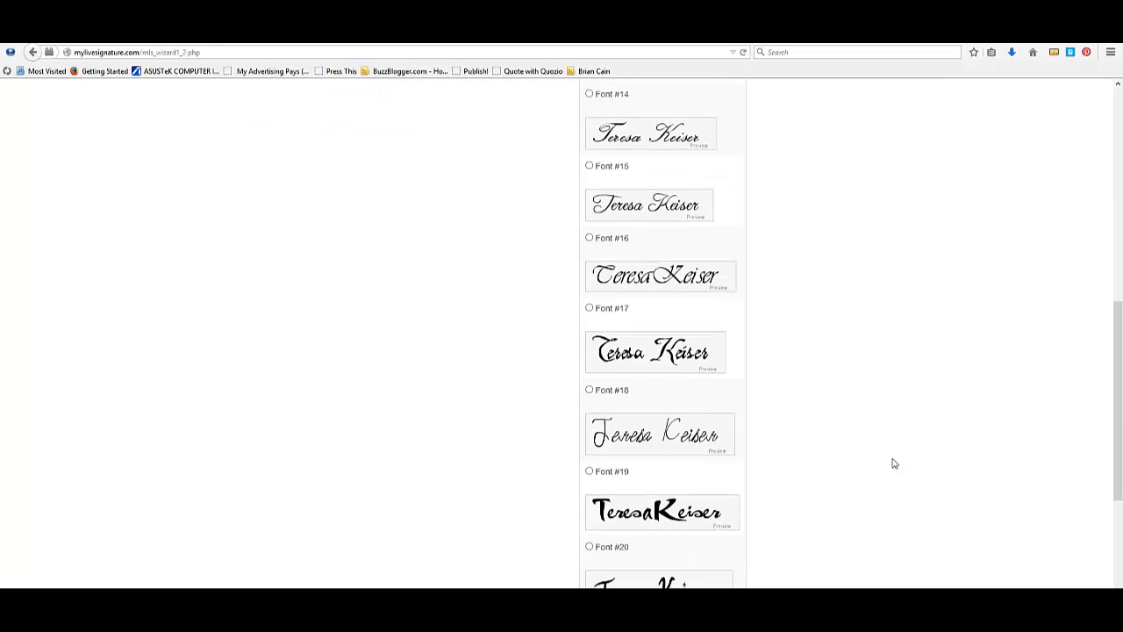
{"action": "scroll", "coordinate": [895, 464], "scroll_direction": "down", "scroll_amount": 2}
{"action": "scroll", "coordinate": [894, 464], "scroll_direction": "up", "scroll_amount": 12}
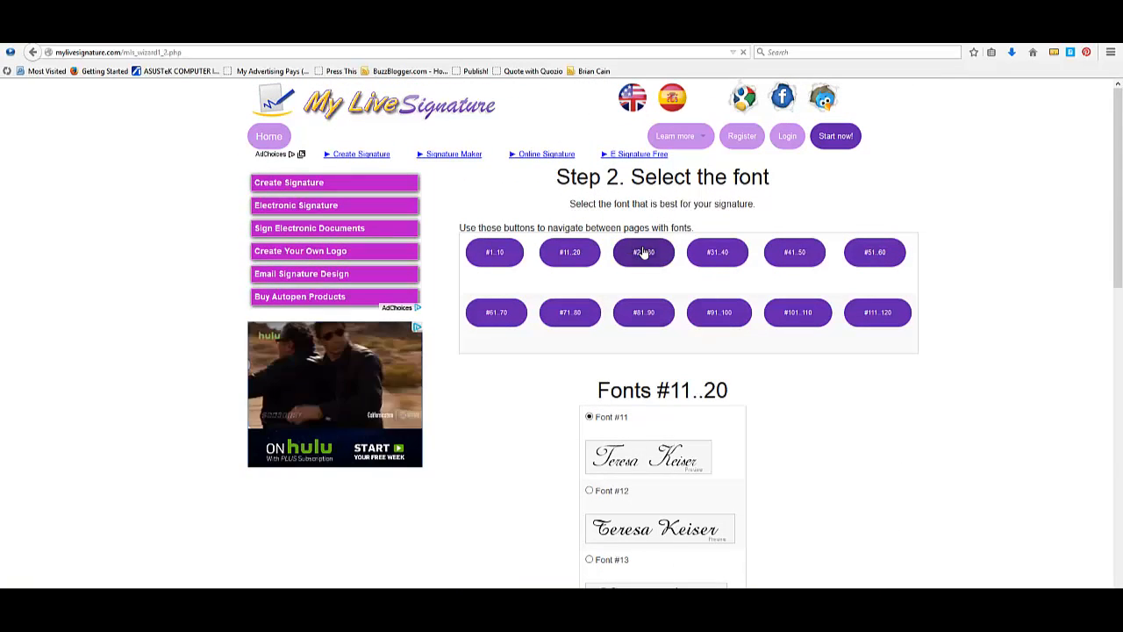
Choose Font #107 from the #101..110 font page for the signature and continue to the size selection
{"action": "left_click", "coordinate": [643, 252]}
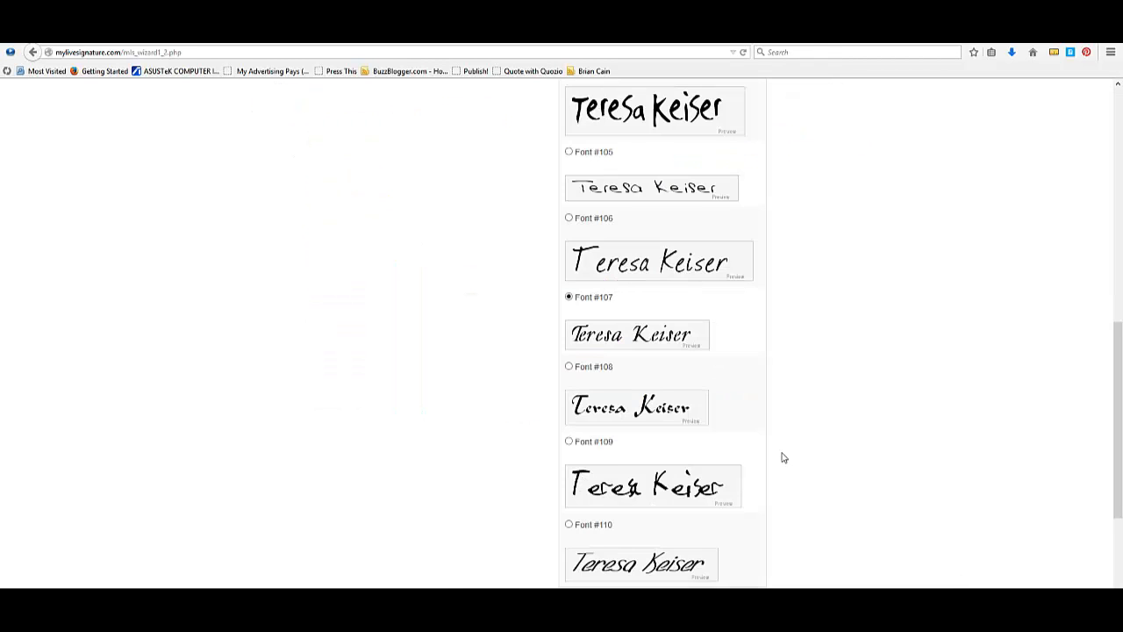
{"action": "scroll", "coordinate": [784, 459], "scroll_direction": "down", "scroll_amount": 3}
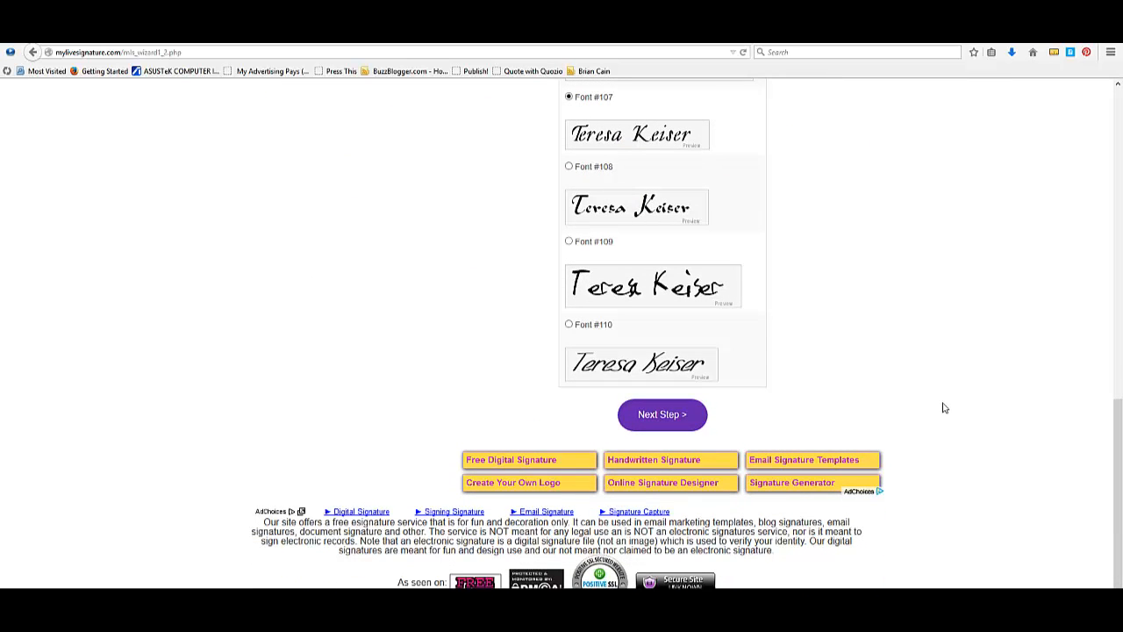
{"action": "scroll", "coordinate": [944, 408], "scroll_direction": "up", "scroll_amount": 10}
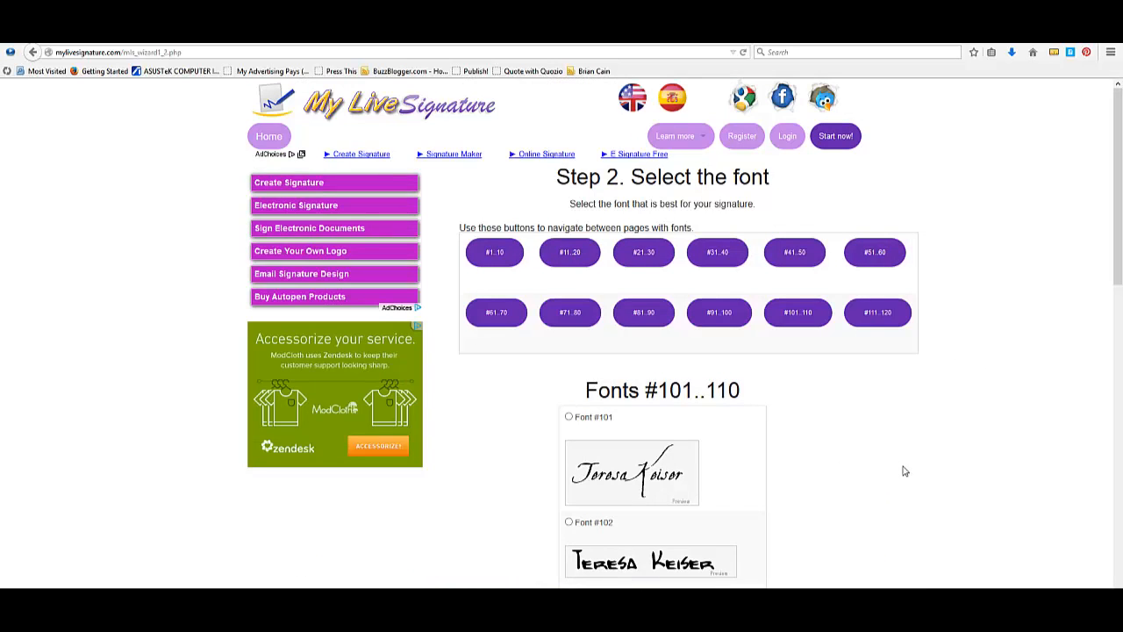
{"action": "scroll", "coordinate": [905, 472], "scroll_direction": "down", "scroll_amount": 4}
{"action": "scroll", "coordinate": [905, 470], "scroll_direction": "down", "scroll_amount": 6}
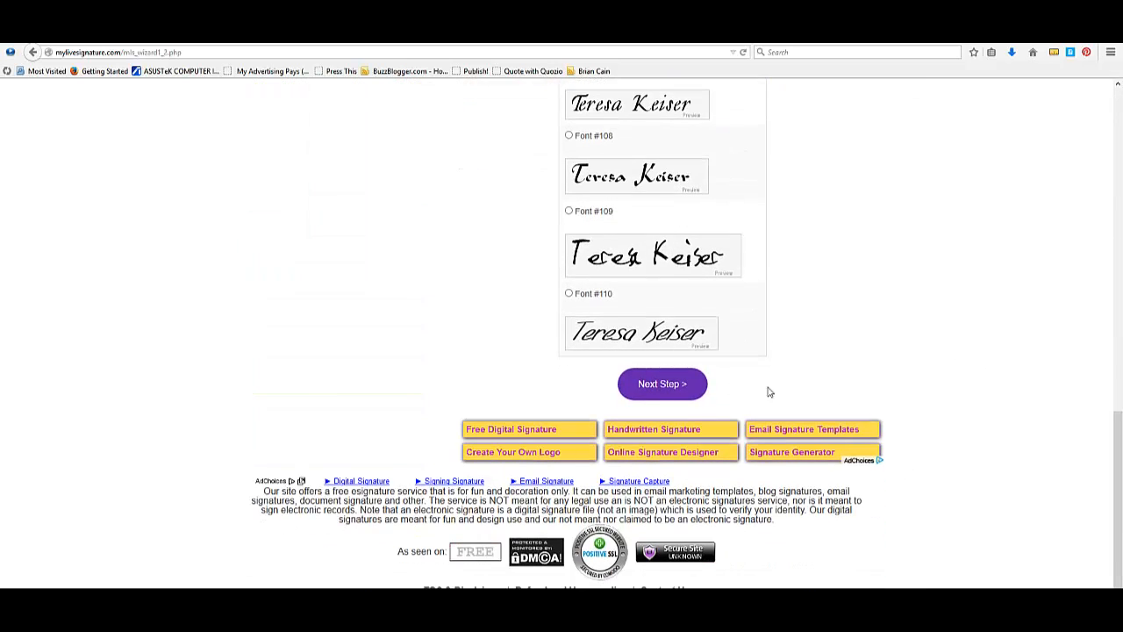
{"action": "left_click", "coordinate": [665, 386]}
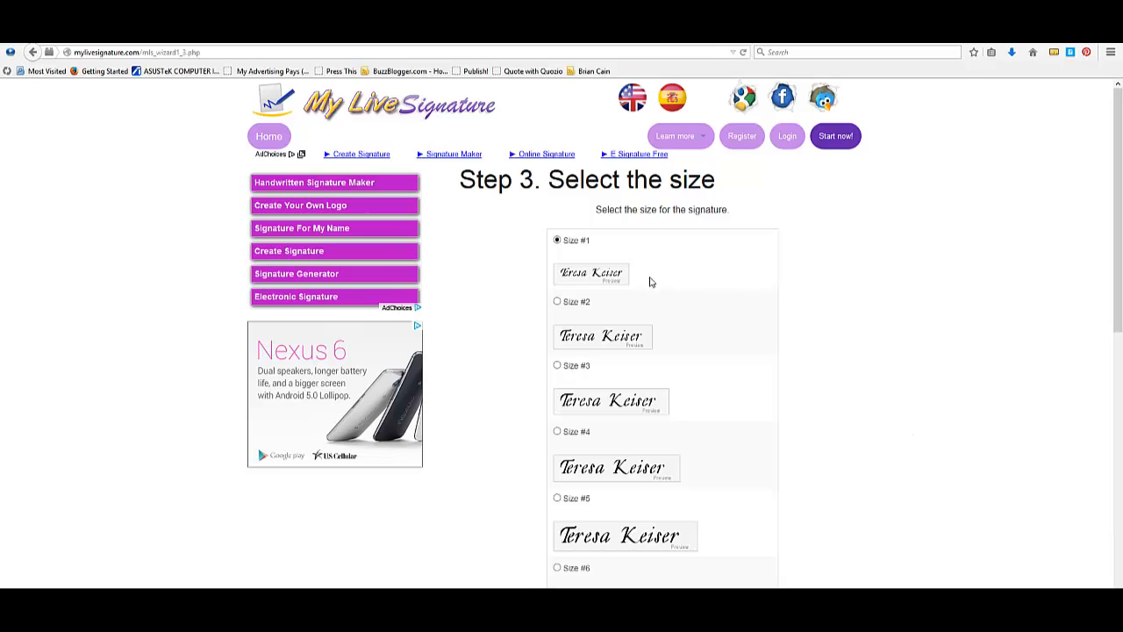
Choose Size #2 for the signature and accept the transparent background with #000000 text color
{"action": "left_click", "coordinate": [556, 303]}
{"action": "scroll", "coordinate": [868, 489], "scroll_direction": "down", "scroll_amount": 6}
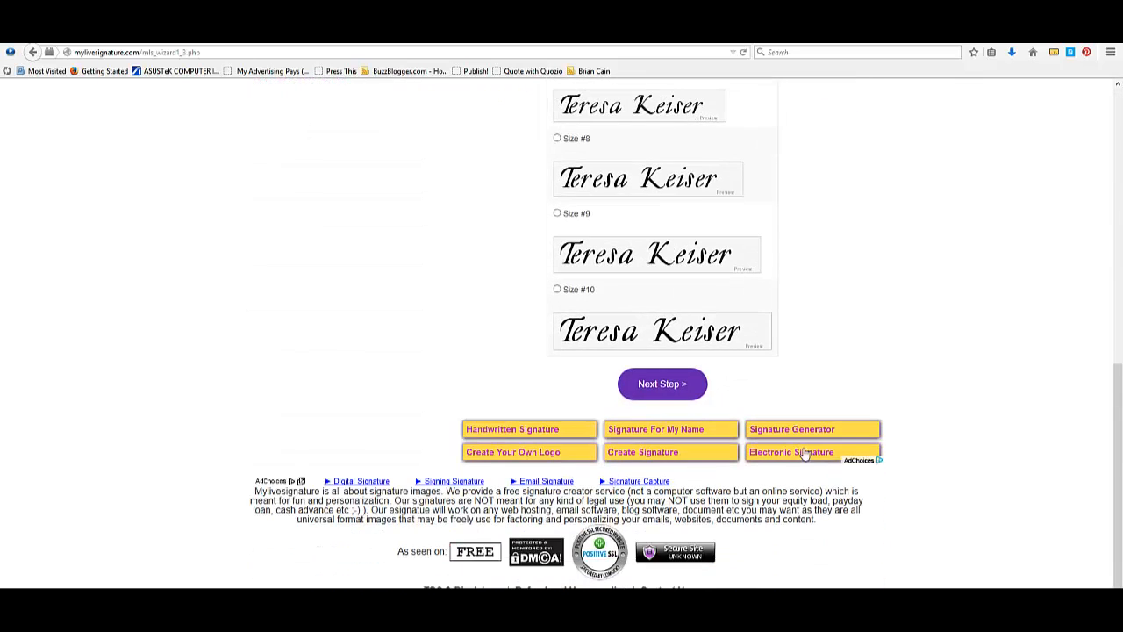
{"action": "left_click", "coordinate": [654, 391]}
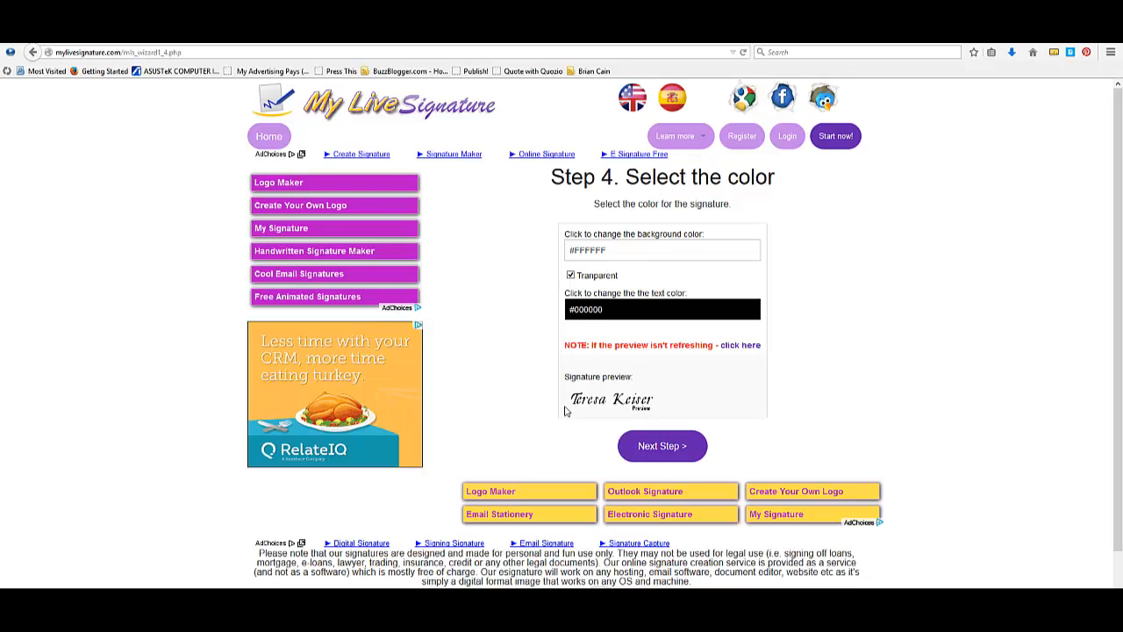
{"action": "left_click", "coordinate": [673, 452]}
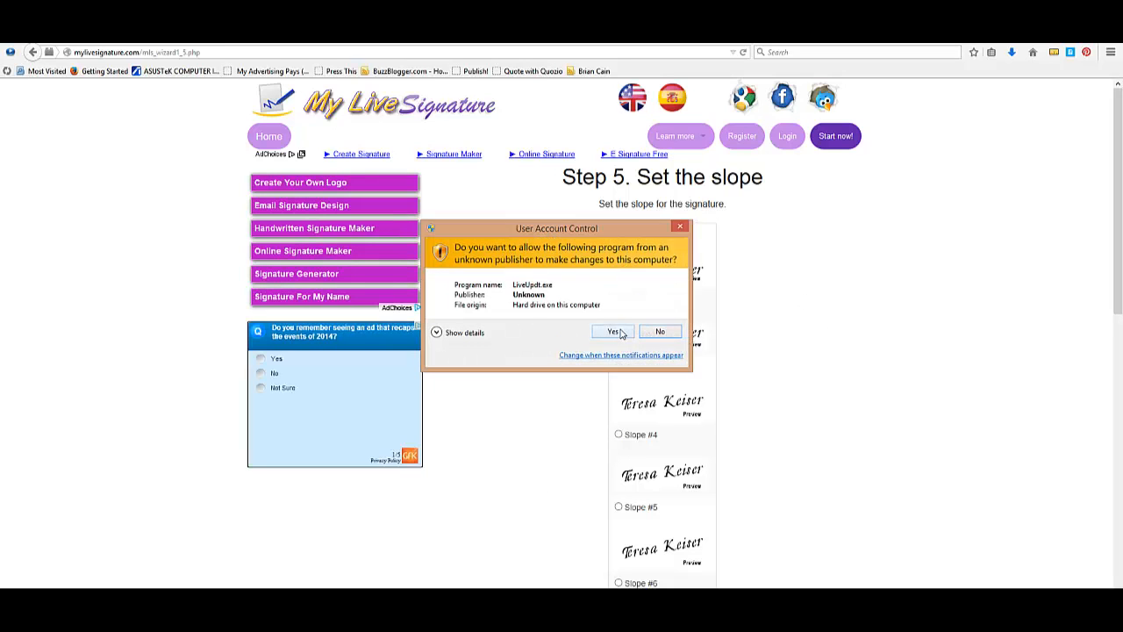
Refuse the LiveUpdt.exe permission request, then choose Slope #2 and finish the signature
{"action": "left_click", "coordinate": [659, 331]}
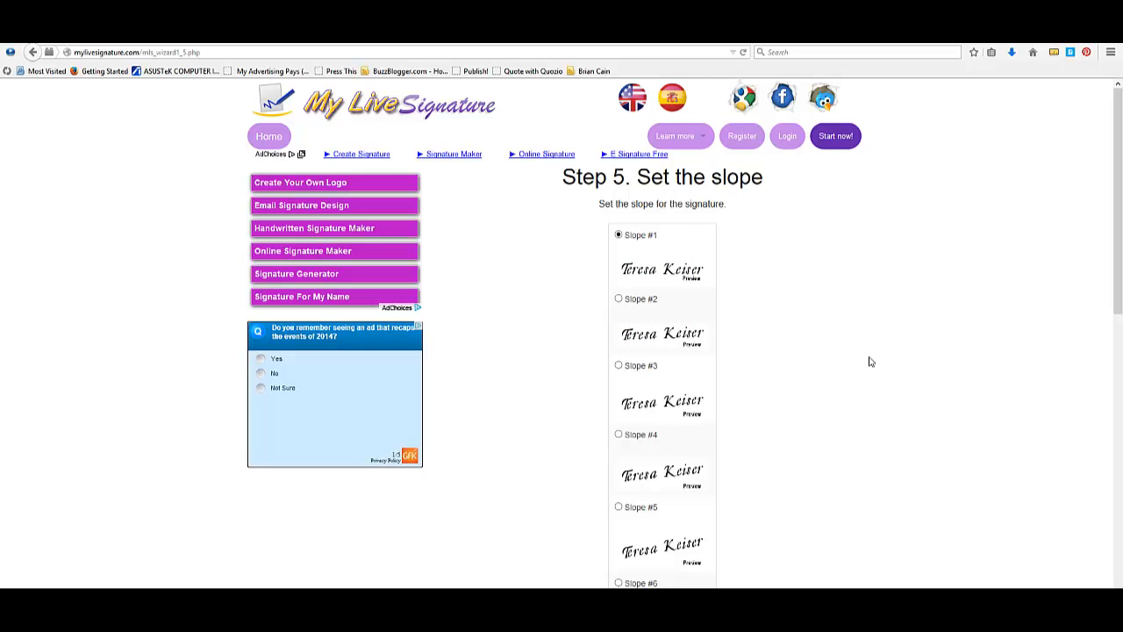
{"action": "scroll", "coordinate": [851, 355], "scroll_direction": "down", "scroll_amount": 3}
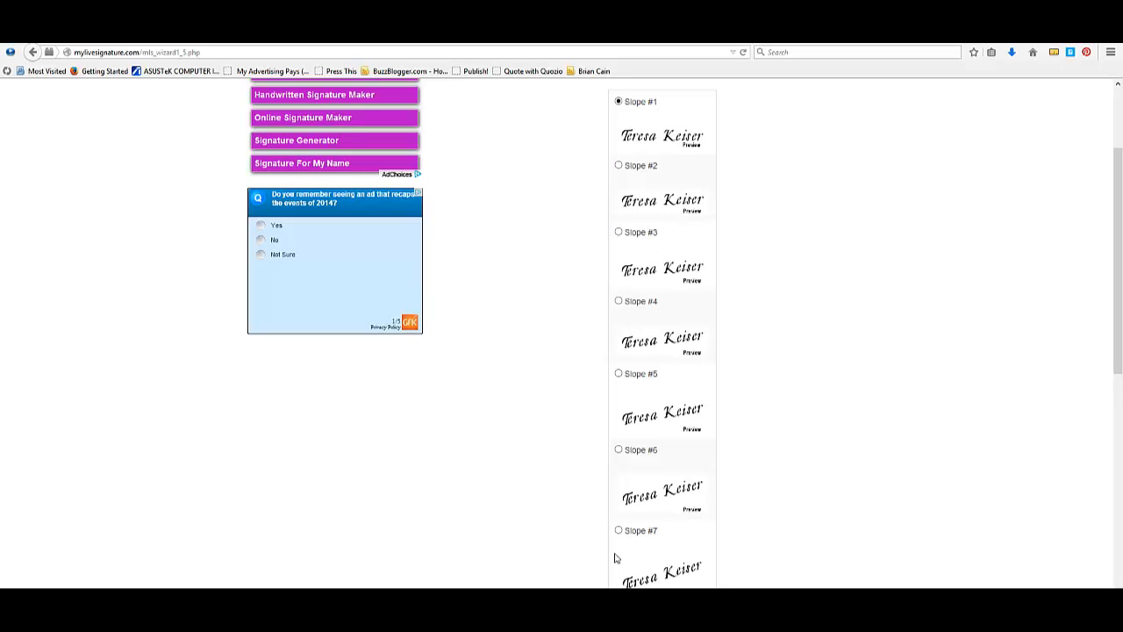
{"action": "scroll", "coordinate": [786, 428], "scroll_direction": "up", "scroll_amount": 1}
{"action": "scroll", "coordinate": [785, 428], "scroll_direction": "up", "scroll_amount": 2}
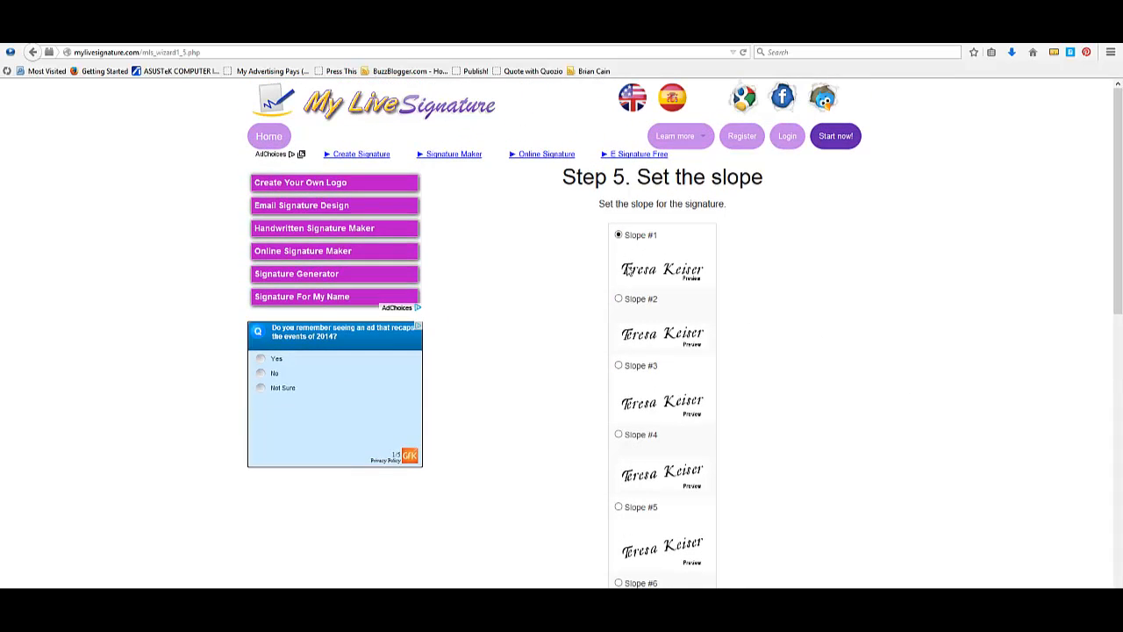
{"action": "left_click", "coordinate": [619, 299]}
{"action": "scroll", "coordinate": [809, 379], "scroll_direction": "down", "scroll_amount": 8}
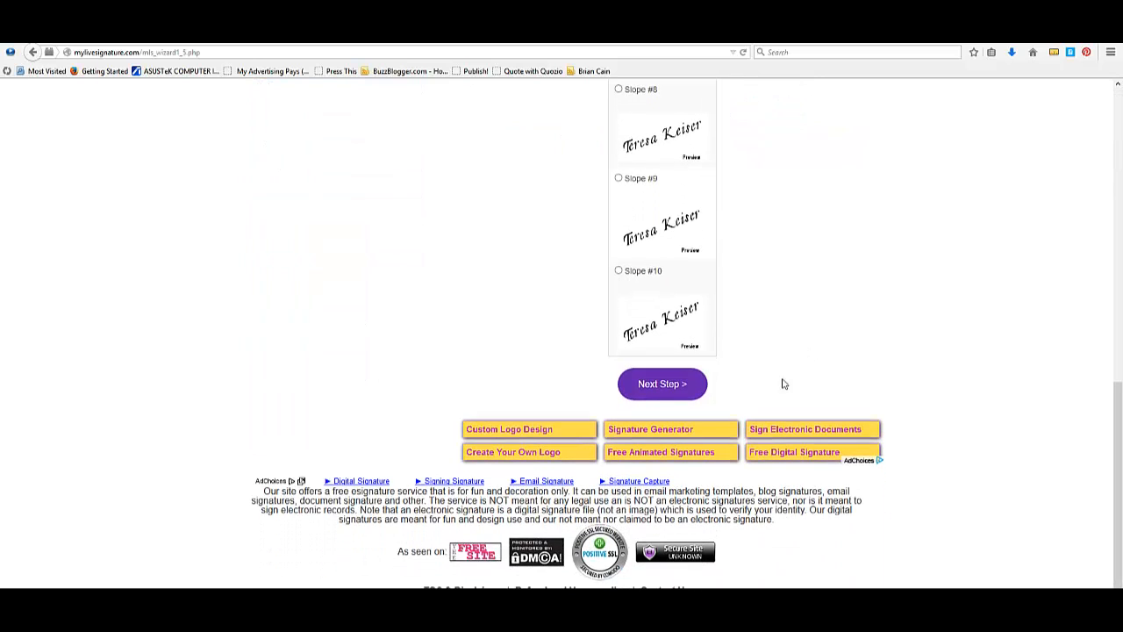
{"action": "left_click", "coordinate": [673, 384]}
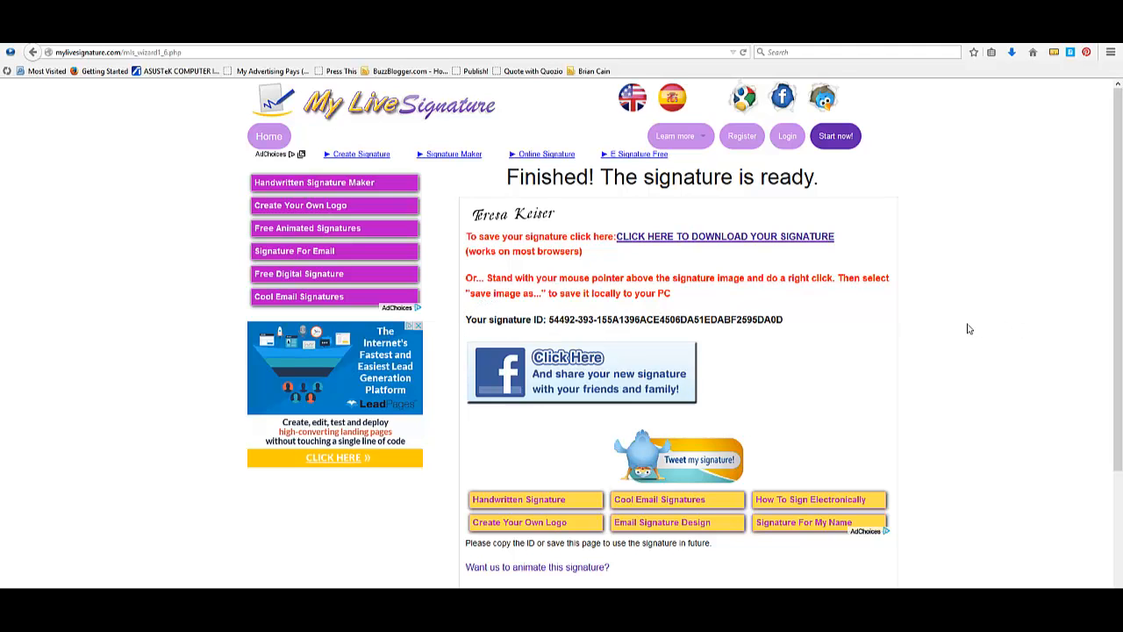
Download the finished signature and save it as a PNG image in the Pictures folder
{"action": "scroll", "coordinate": [945, 361], "scroll_direction": "down", "scroll_amount": 2}
{"action": "scroll", "coordinate": [945, 362], "scroll_direction": "down", "scroll_amount": 3}
{"action": "scroll", "coordinate": [944, 363], "scroll_direction": "up", "scroll_amount": 5}
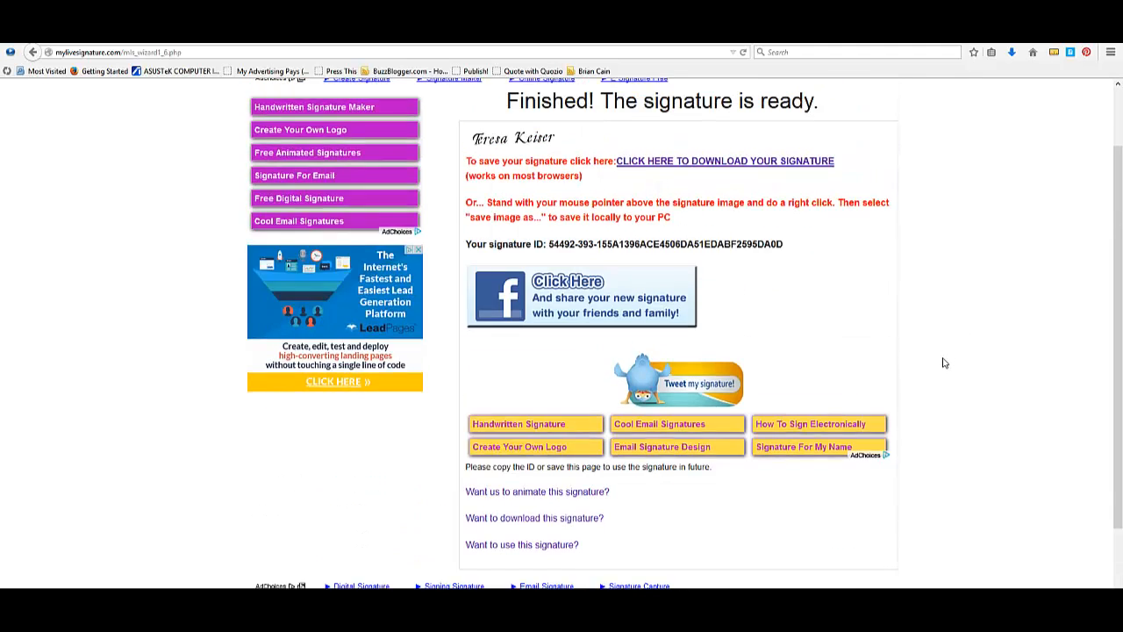
{"action": "left_click", "coordinate": [710, 237]}
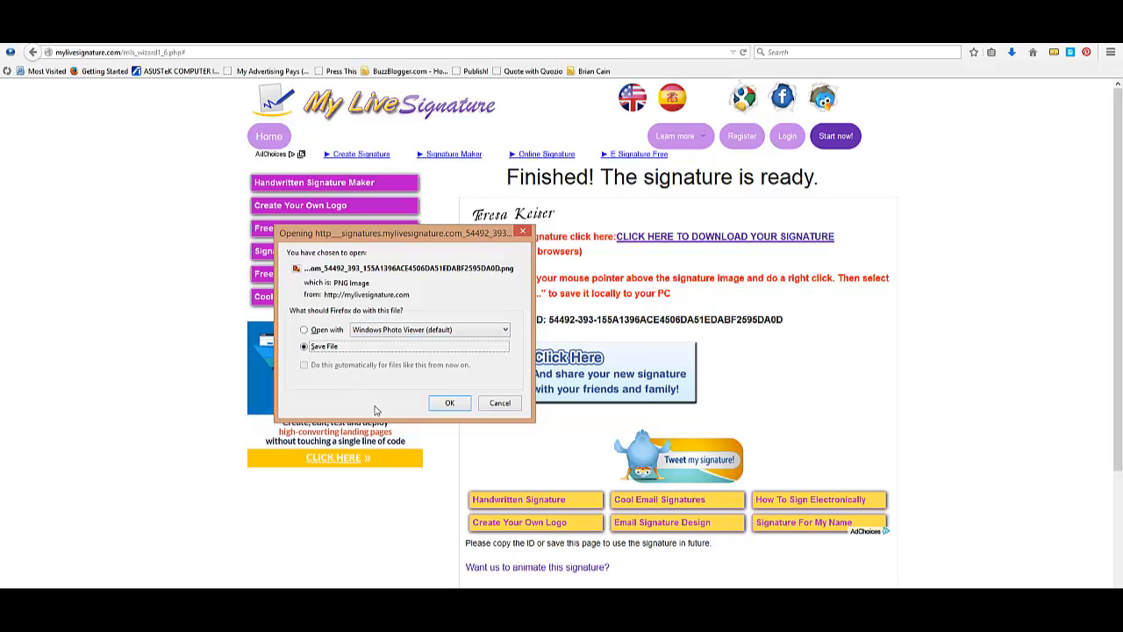
{"action": "left_click", "coordinate": [449, 405]}
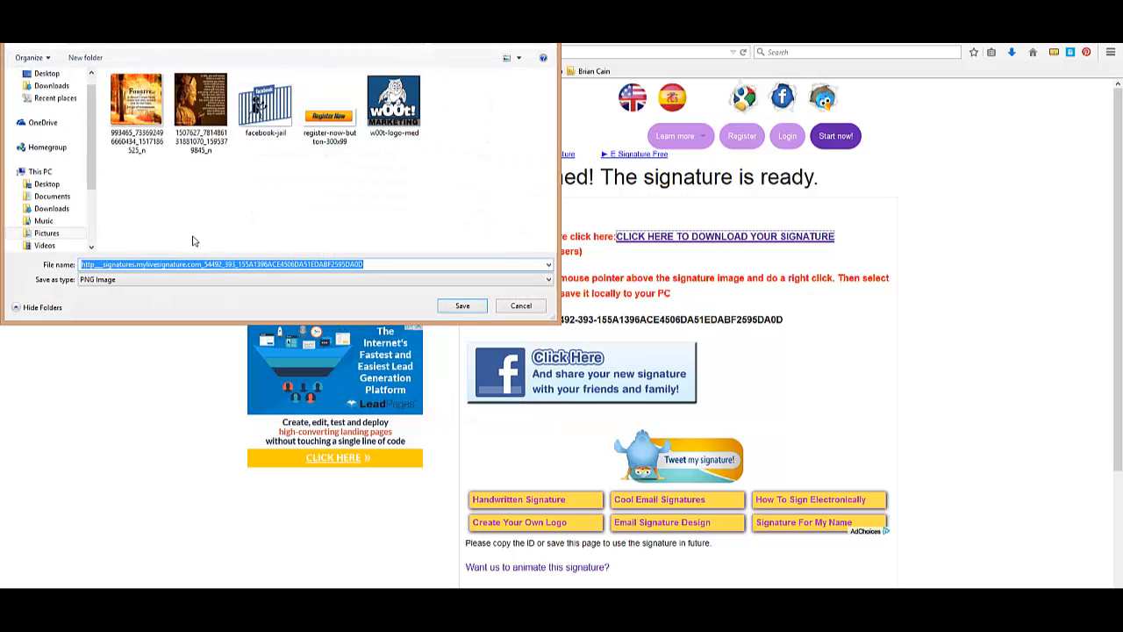
{"action": "left_click", "coordinate": [463, 306]}
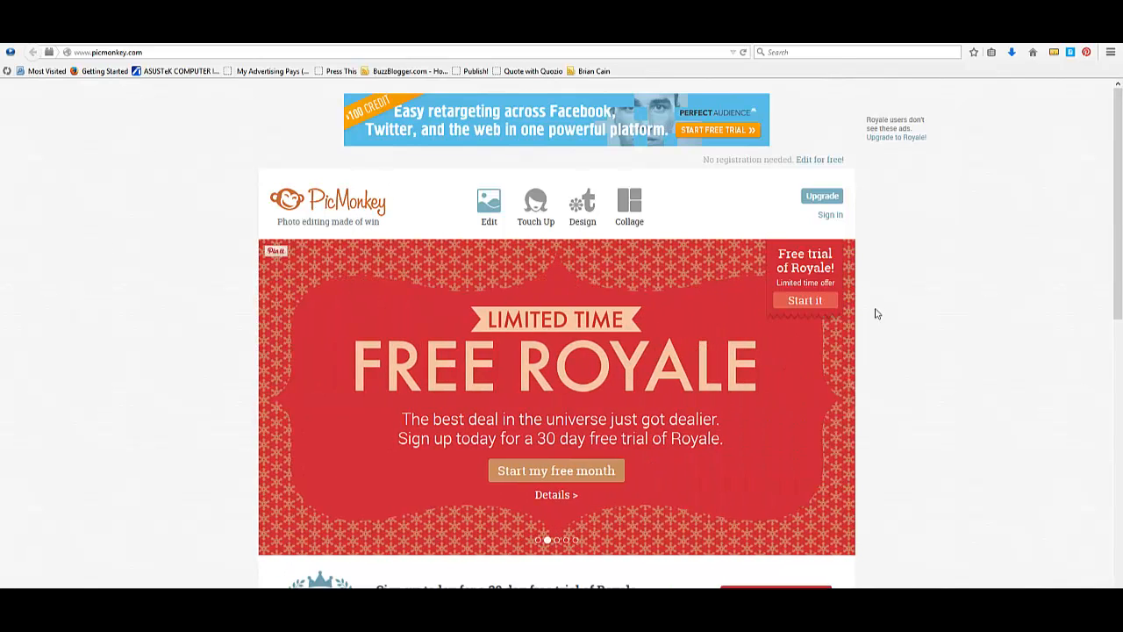
Switch to PicMonkey and look through the starting options for Design, Edit and Touch Up
{"action": "left_click", "coordinate": [586, 205]}
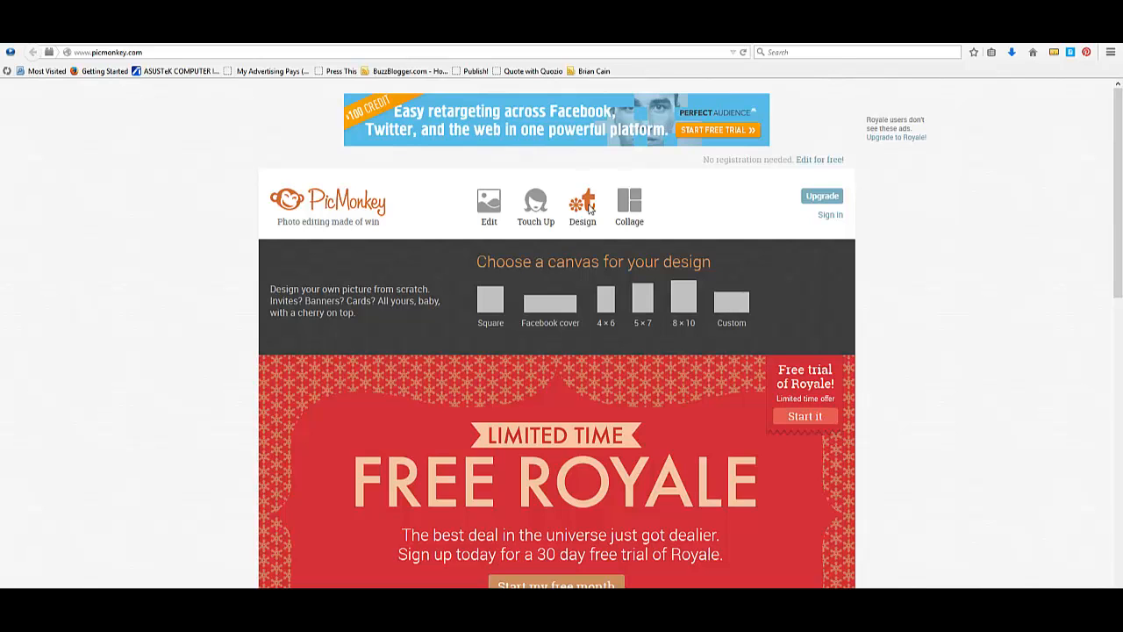
{"action": "mouse_move", "coordinate": [489, 204]}
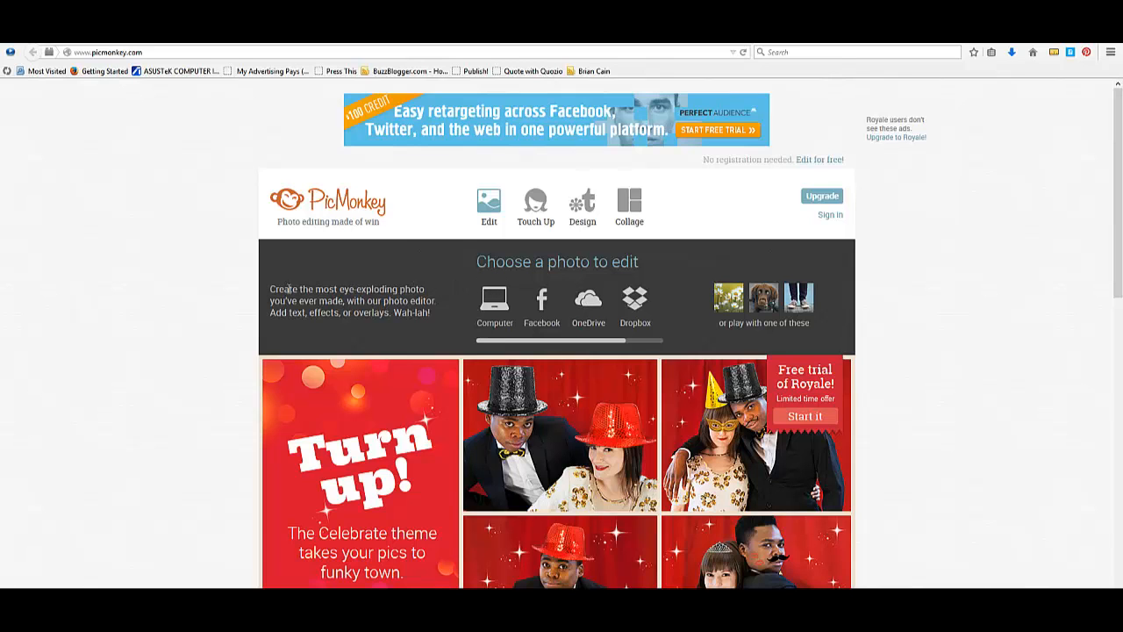
{"action": "mouse_move", "coordinate": [588, 209]}
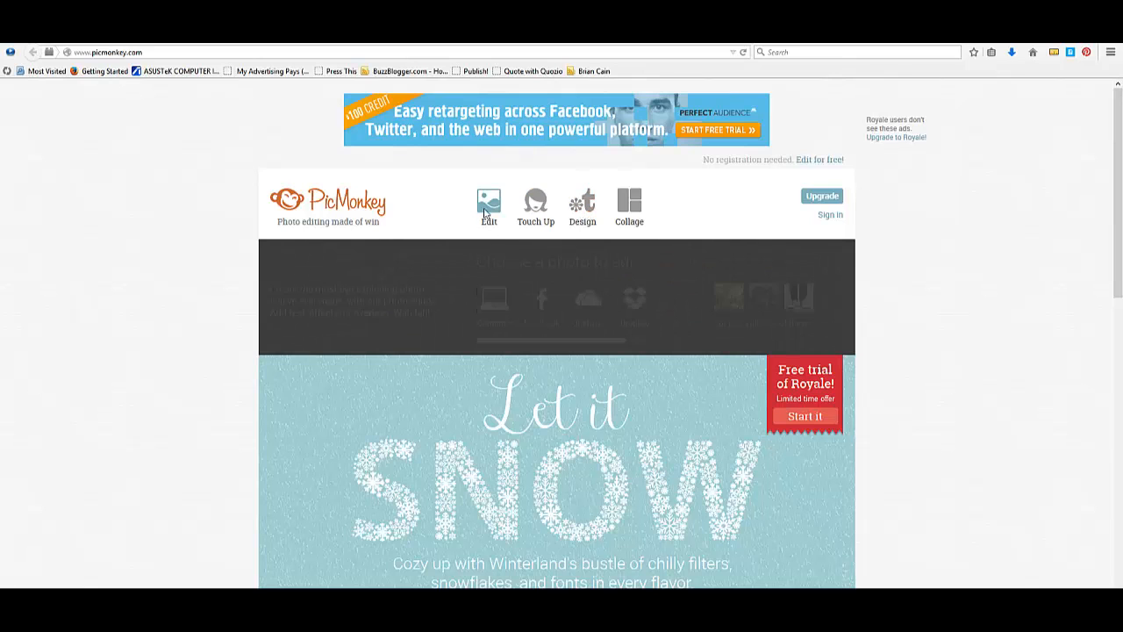
{"action": "mouse_move", "coordinate": [532, 215]}
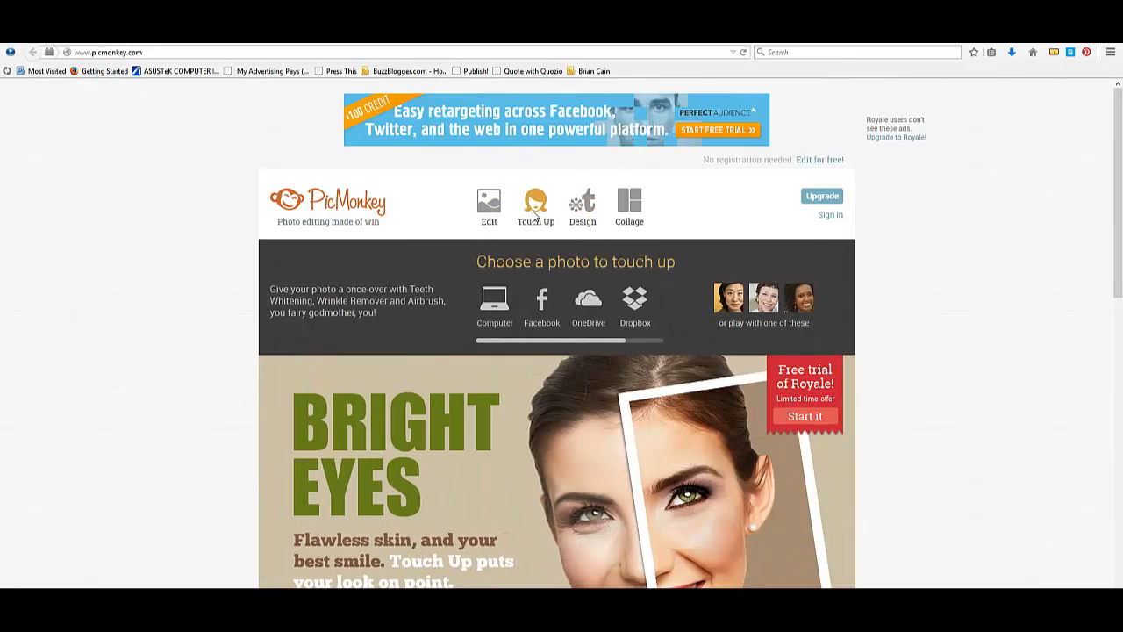
{"action": "mouse_move", "coordinate": [628, 214]}
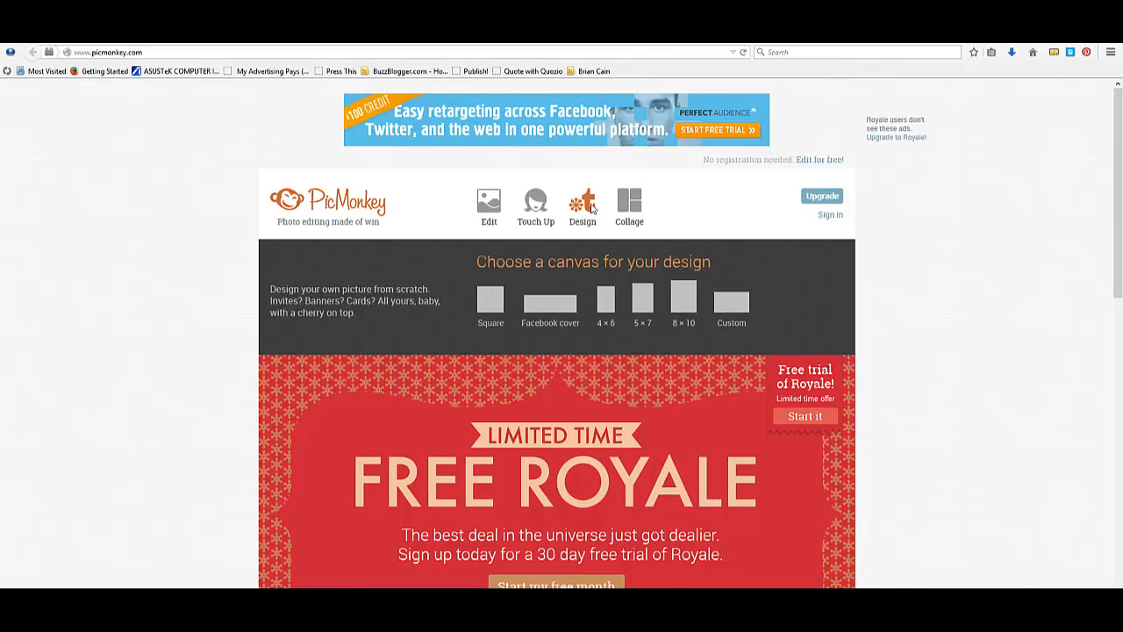
Start a new design on a square canvas and open its resize settings
{"action": "left_click", "coordinate": [593, 208]}
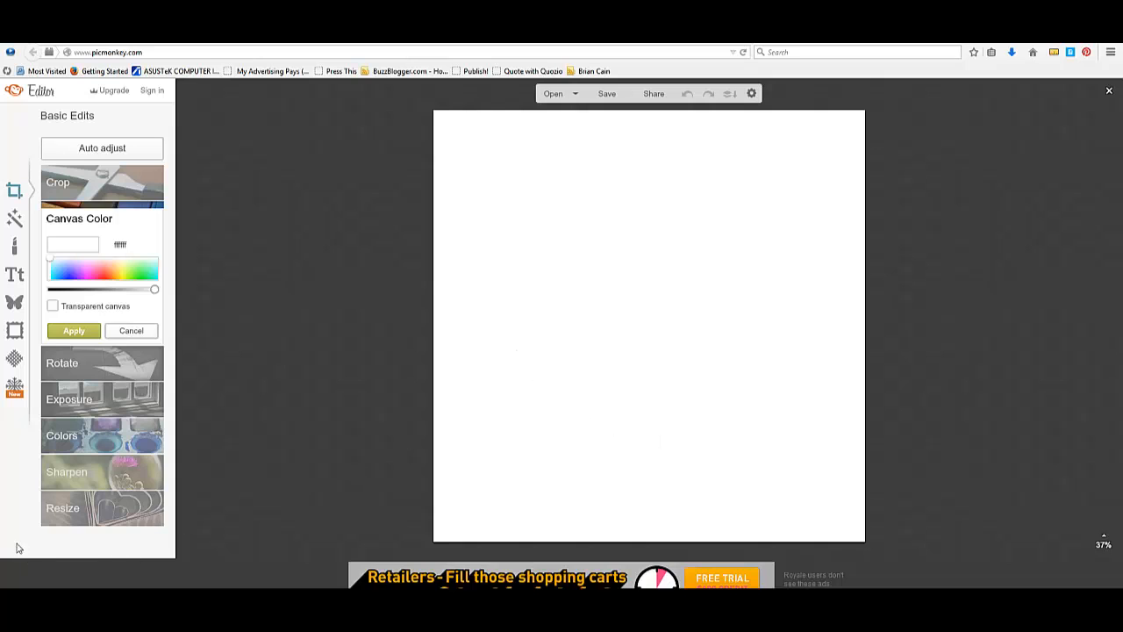
{"action": "left_click", "coordinate": [103, 516]}
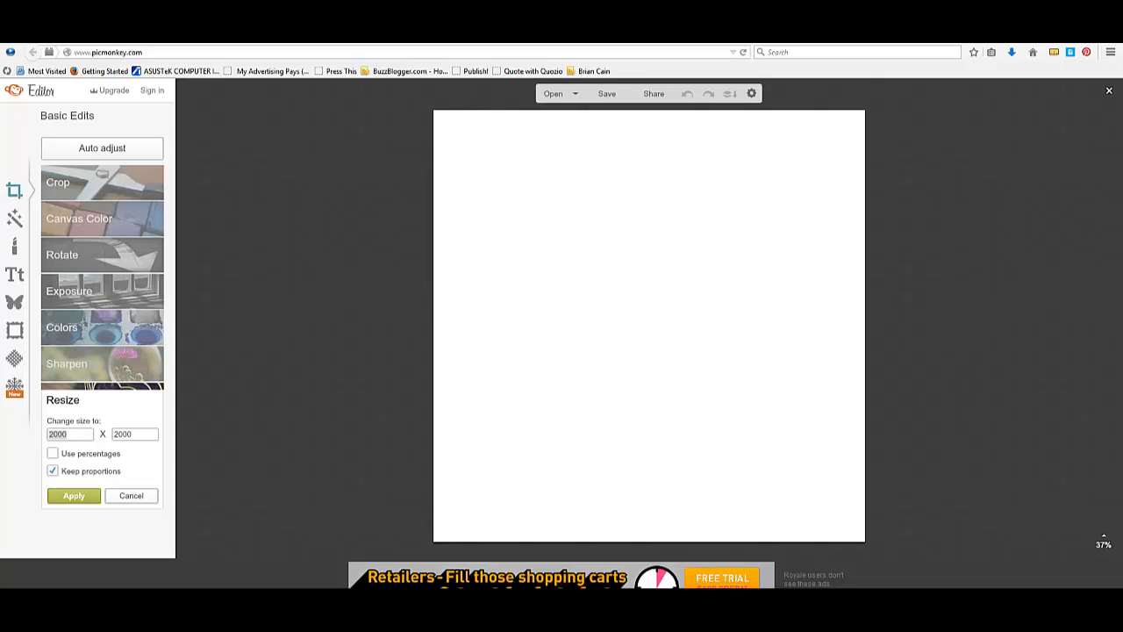
Open tknetmarketing.com in a new tab and view the post "How to add Facebook Like Box to your Blog"
{"action": "key", "text": "ctrl+t"}
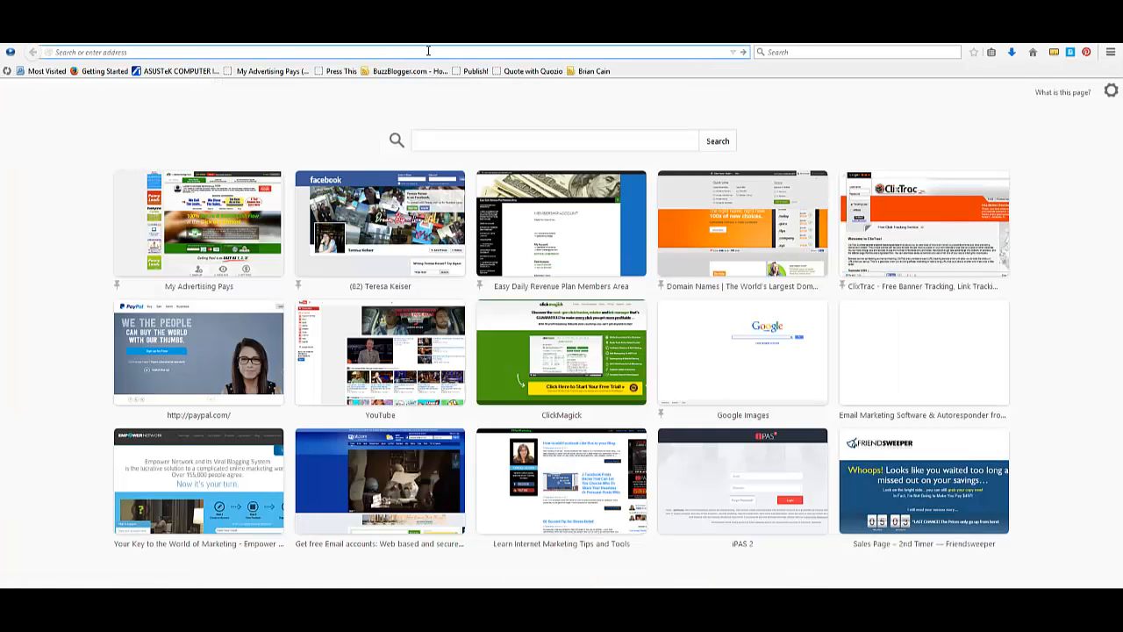
{"action": "type", "text": "tkne"}
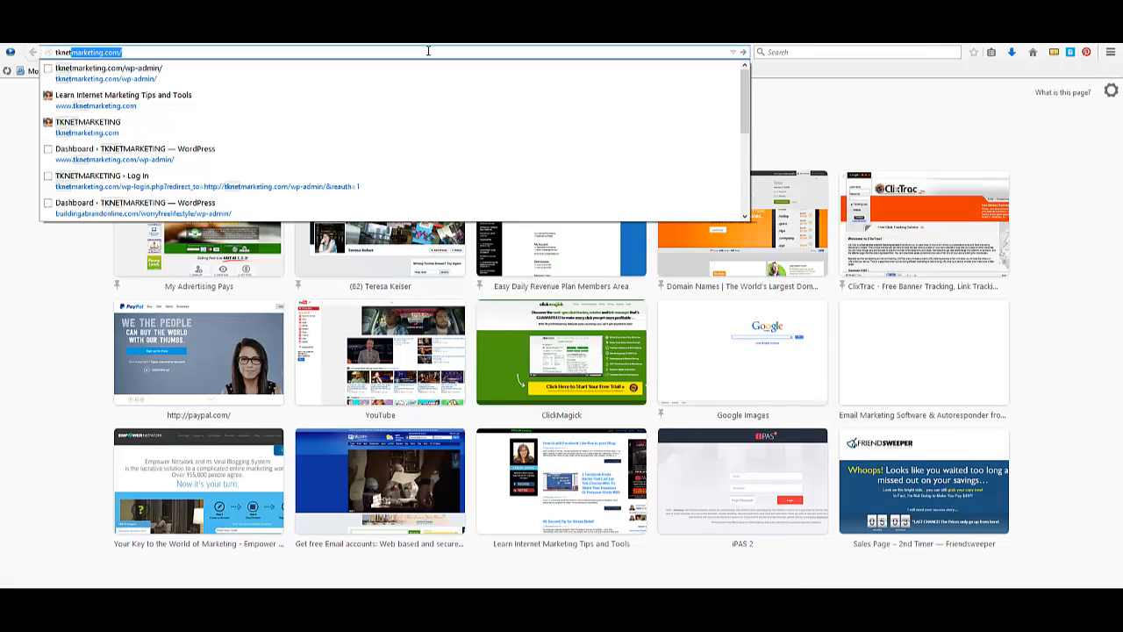
{"action": "type", "text": "t"}
{"action": "key", "text": "Return"}
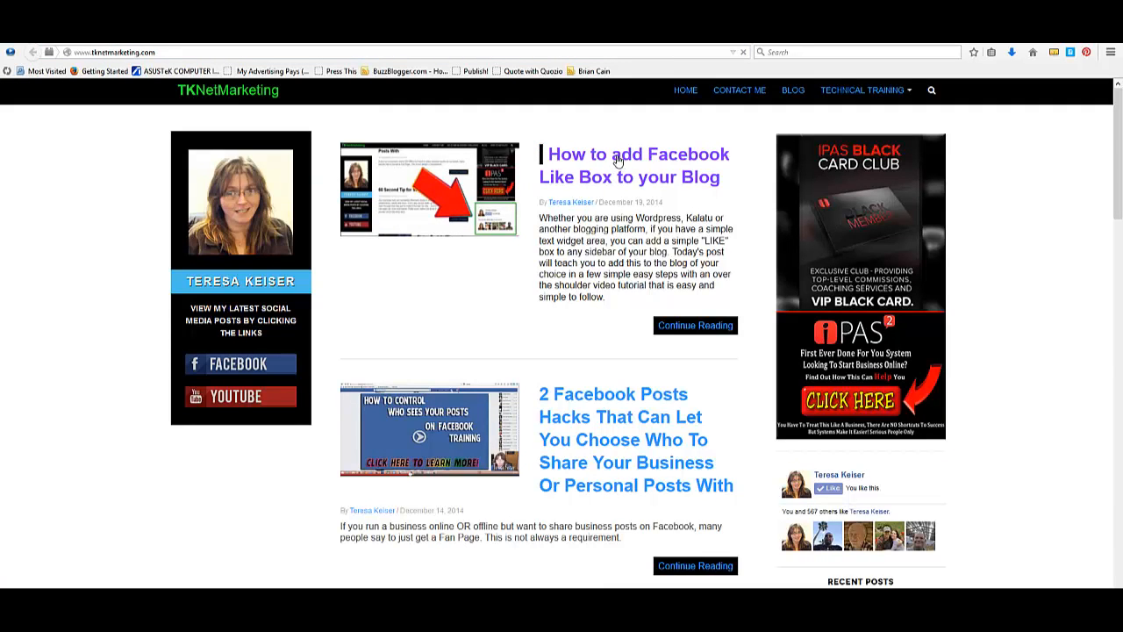
{"action": "left_click", "coordinate": [542, 178]}
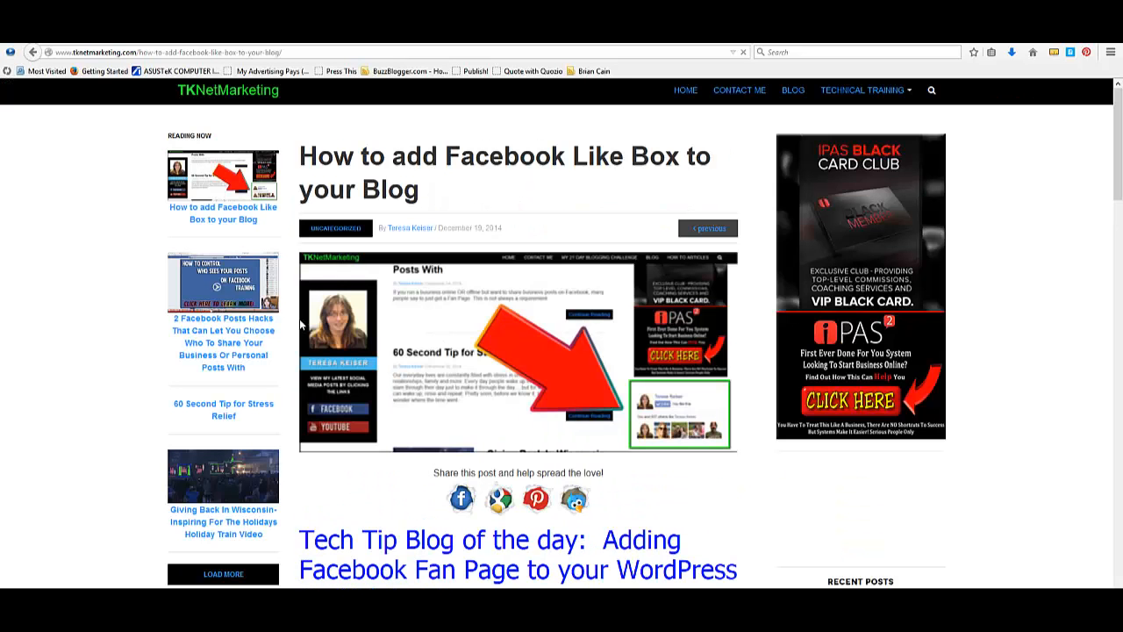
{"action": "scroll", "coordinate": [371, 384], "scroll_direction": "down", "scroll_amount": 3}
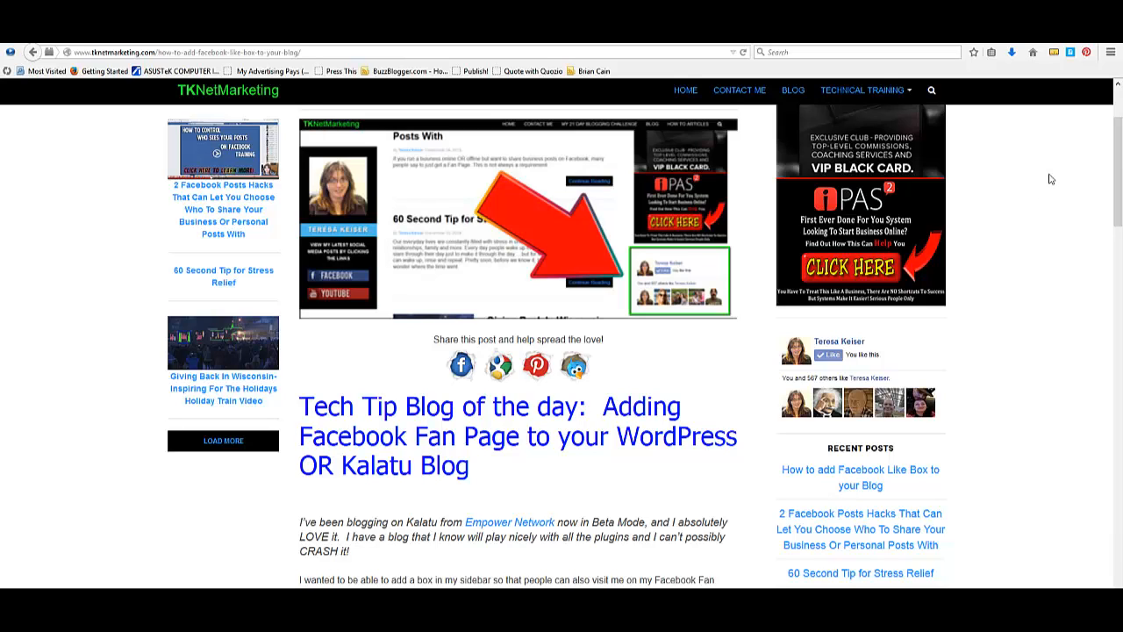
Measure the blog post's content width and a banner-height area with the page ruler, then return to the PicMonkey editor
{"action": "left_click", "coordinate": [1054, 53]}
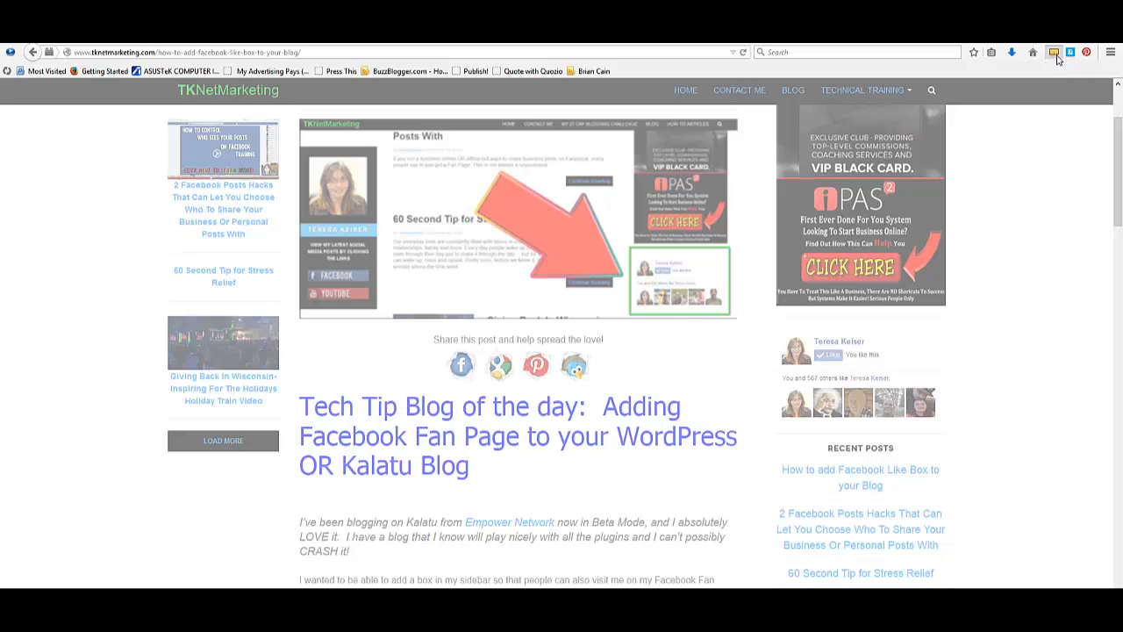
{"action": "left_click", "coordinate": [1057, 58]}
{"action": "left_click_drag", "start_coordinate": [298, 118], "coordinate": [738, 479]}
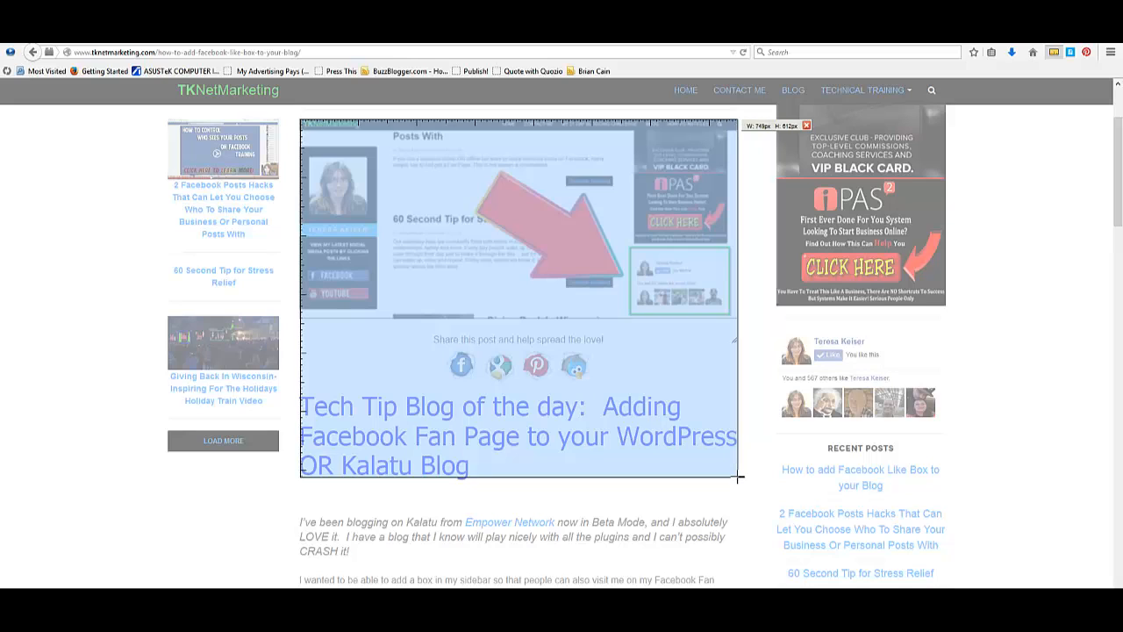
{"action": "left_click_drag", "start_coordinate": [738, 478], "coordinate": [733, 477]}
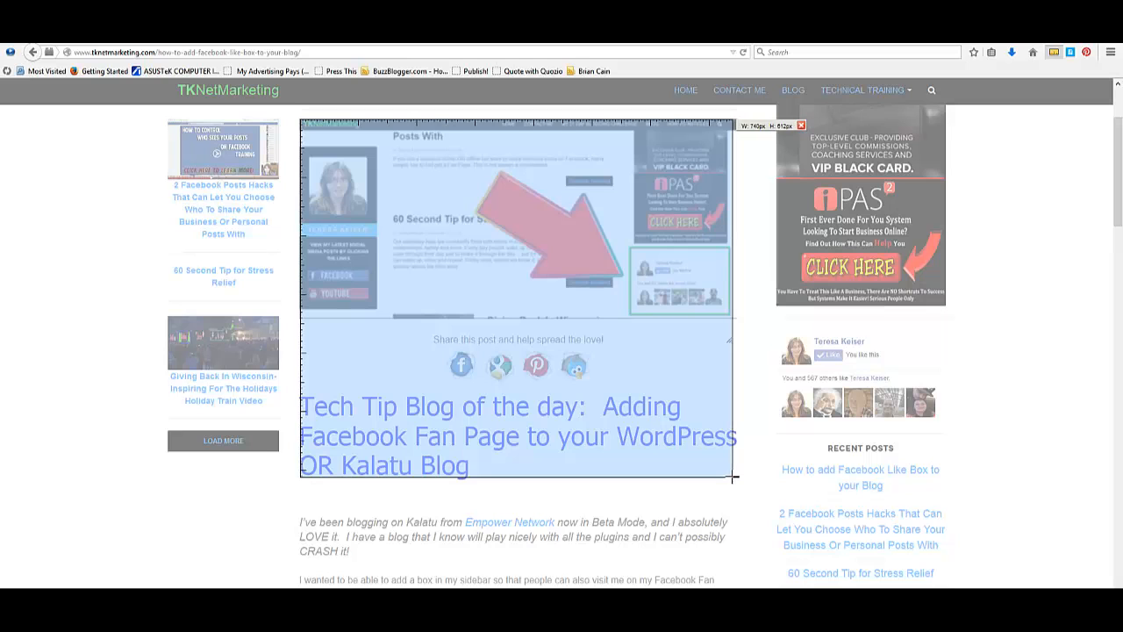
{"action": "left_click_drag", "start_coordinate": [733, 478], "coordinate": [740, 221]}
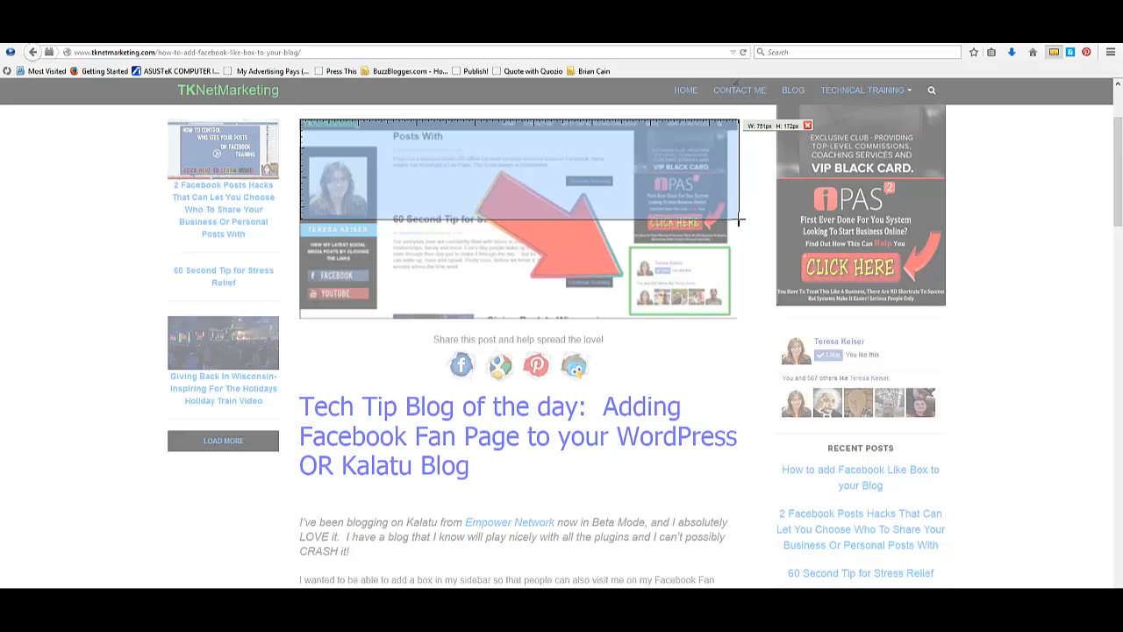
{"action": "left_click", "coordinate": [808, 126]}
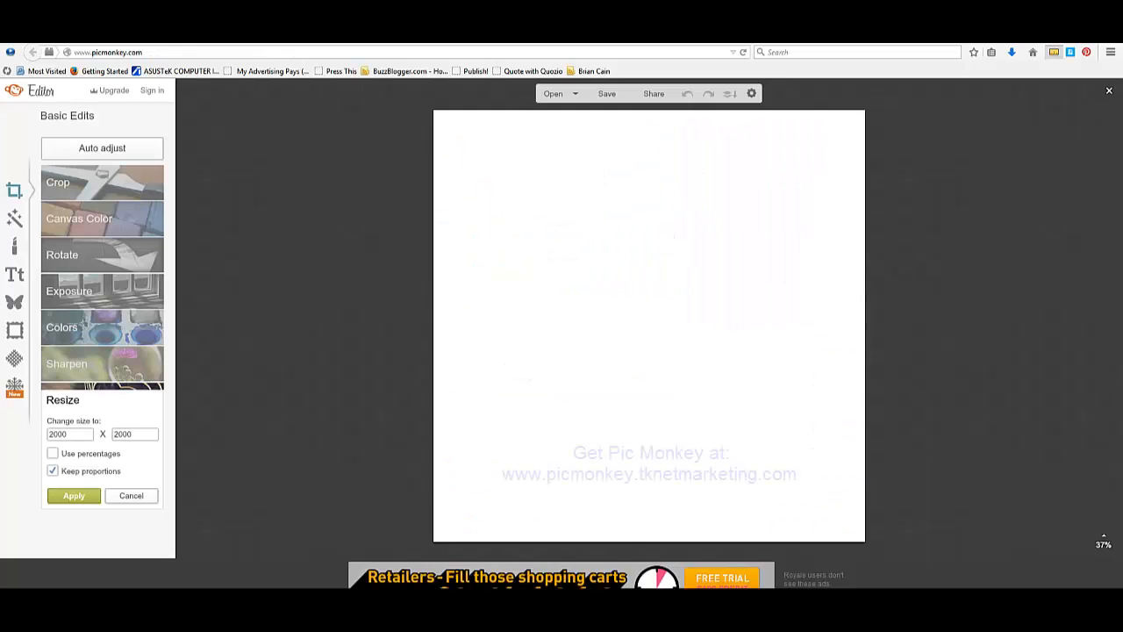
Set the canvas size to 740 x 170 with Keep proportions turned off, leaving the image quality settings as they are
{"action": "double_click", "coordinate": [72, 432]}
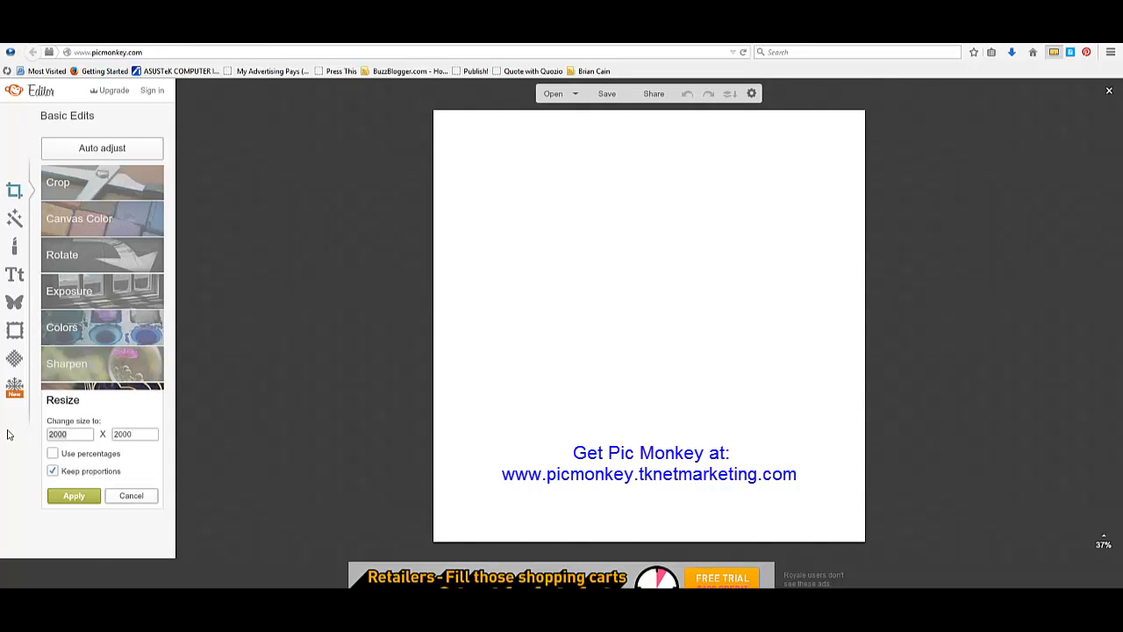
{"action": "type", "text": "740"}
{"action": "left_click", "coordinate": [53, 471]}
{"action": "double_click", "coordinate": [123, 434]}
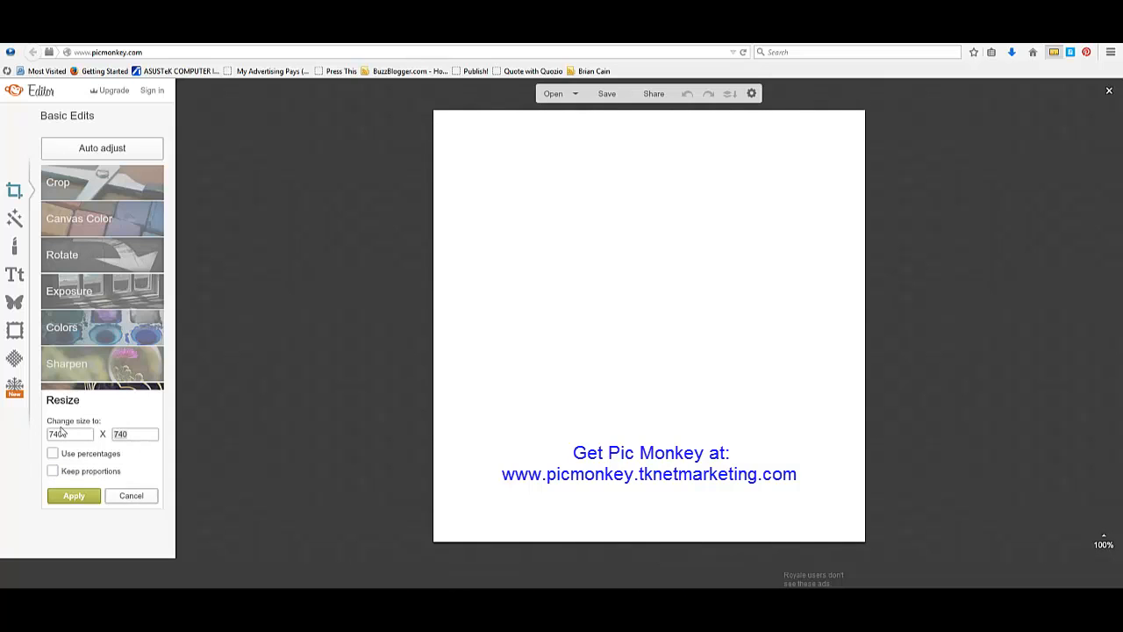
{"action": "type", "text": "170"}
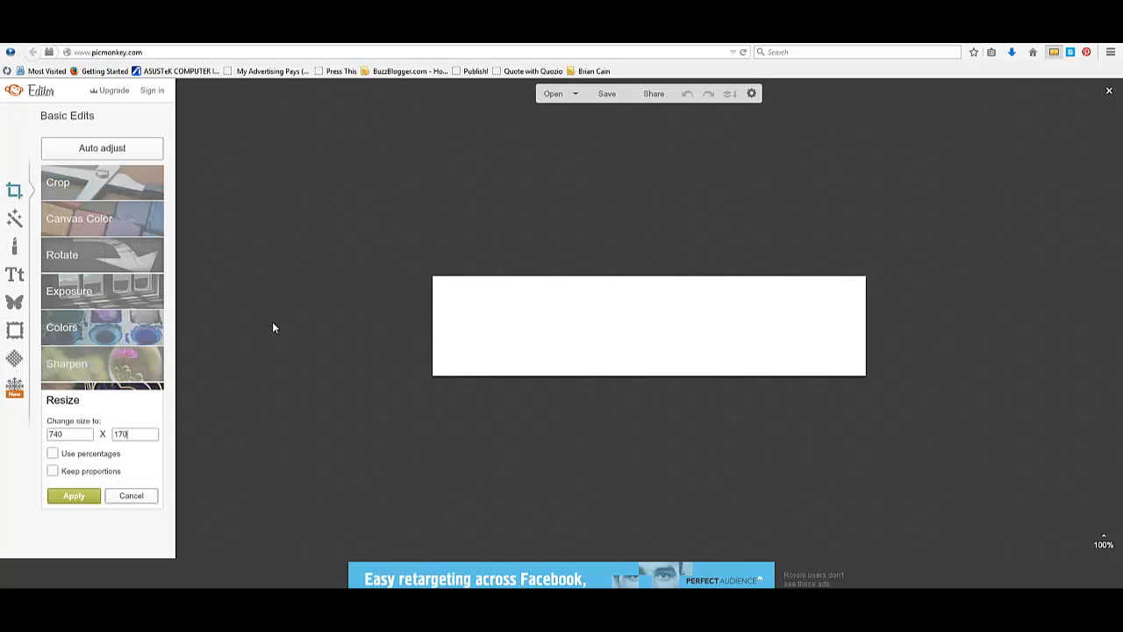
{"action": "left_click", "coordinate": [753, 94]}
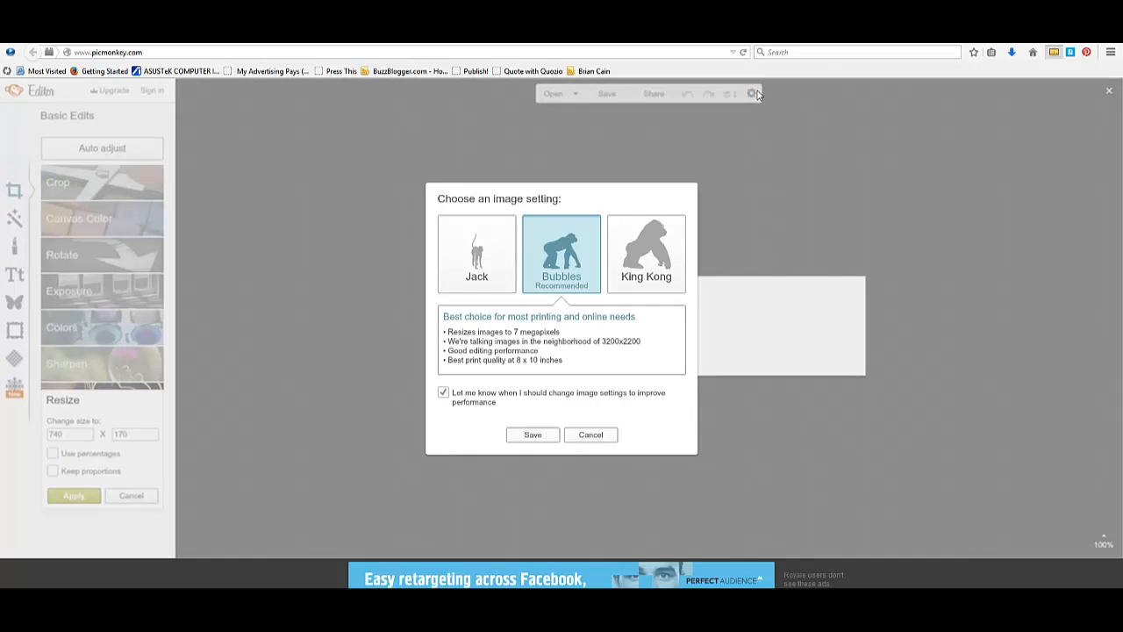
{"action": "left_click", "coordinate": [591, 435]}
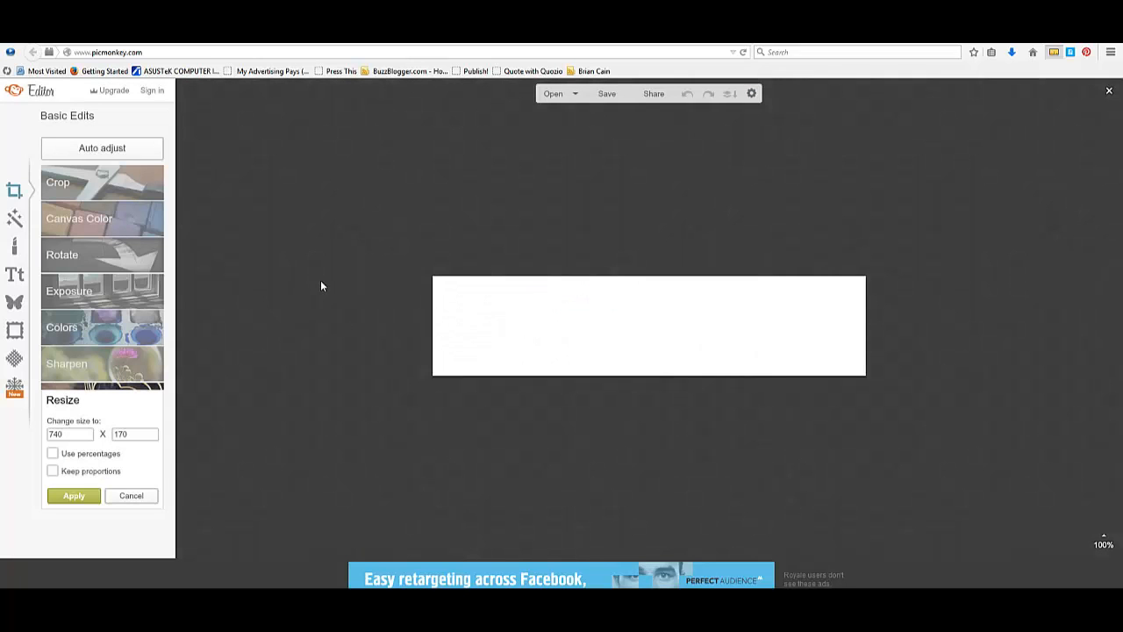
Apply the canvas resize and make the canvas transparent
{"action": "left_click", "coordinate": [87, 220]}
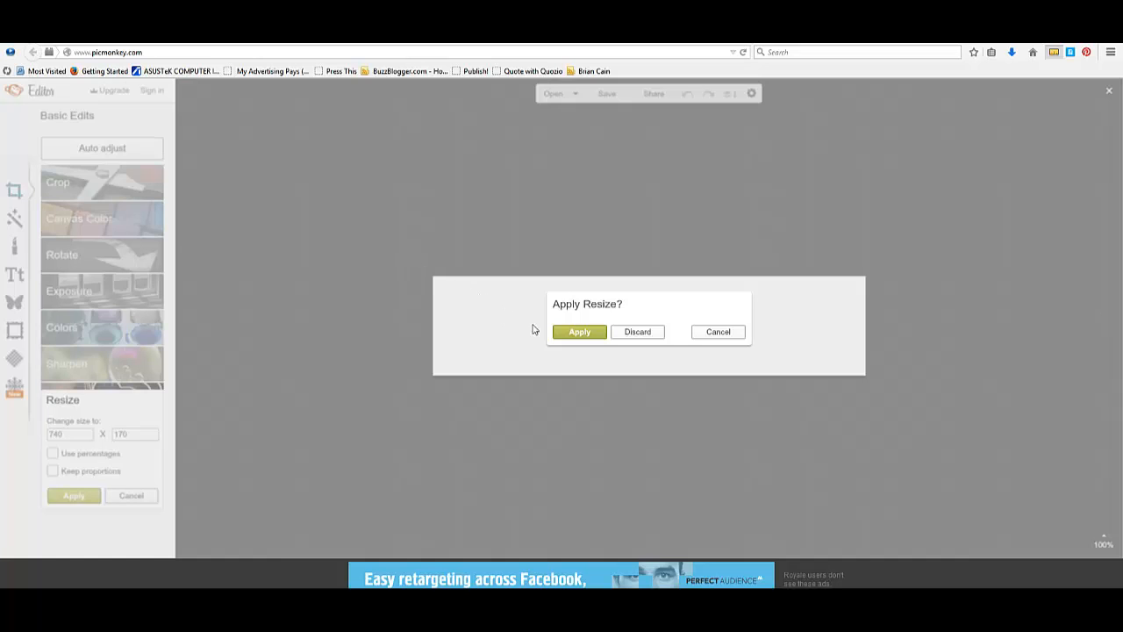
{"action": "left_click", "coordinate": [574, 333]}
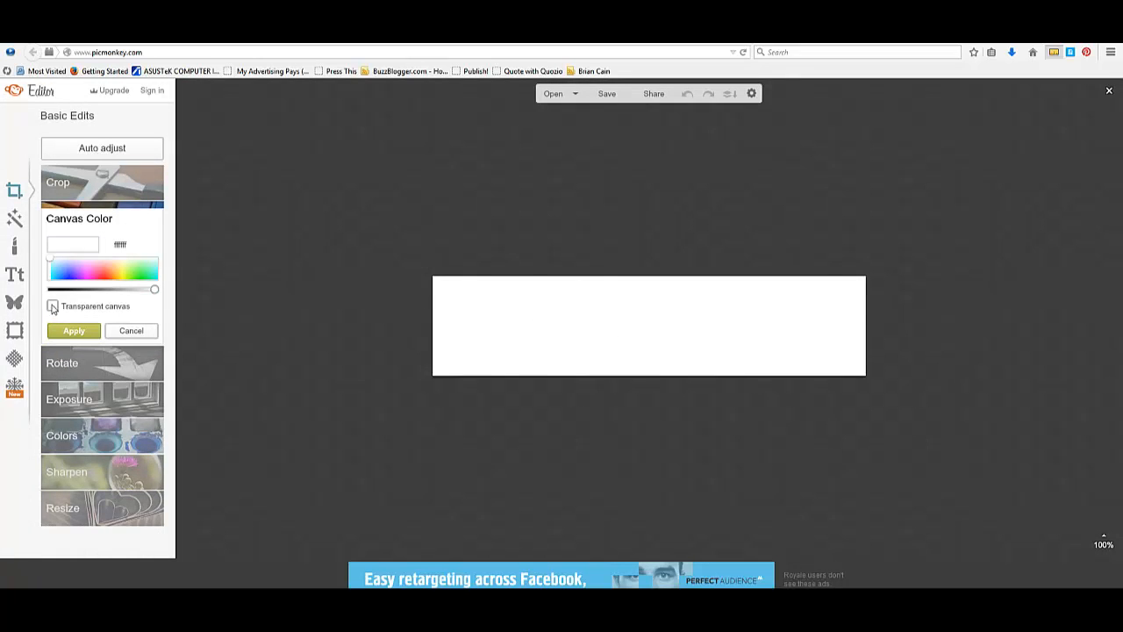
{"action": "left_click", "coordinate": [53, 306]}
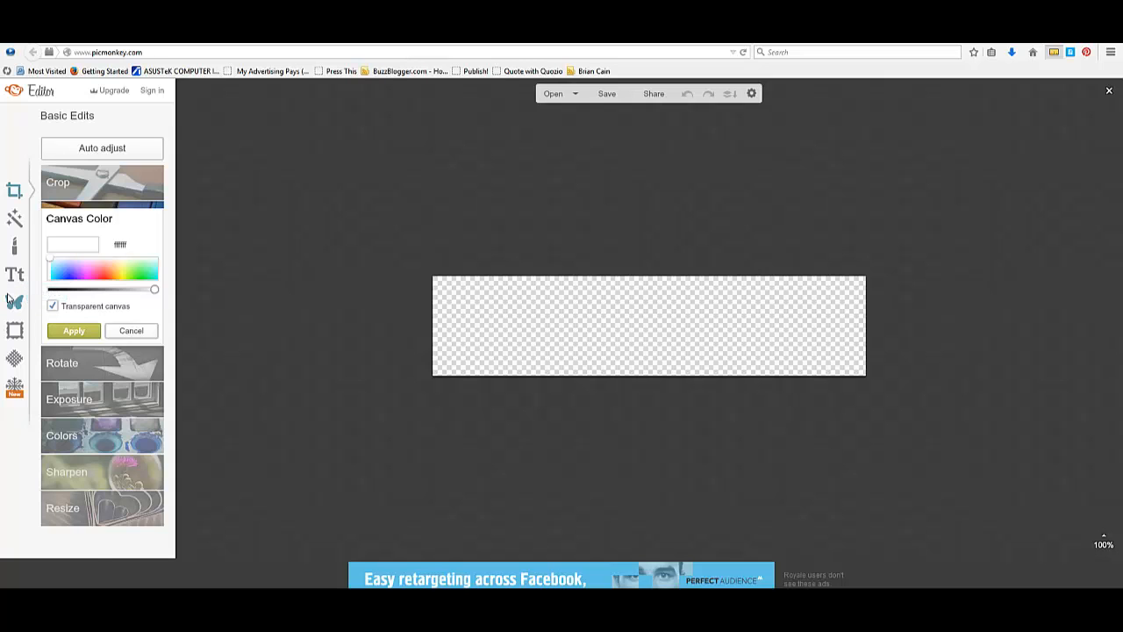
Look through the overlay categories and collapse the General, People Toppers, Whimsy and Elements groups
{"action": "left_click", "coordinate": [9, 300]}
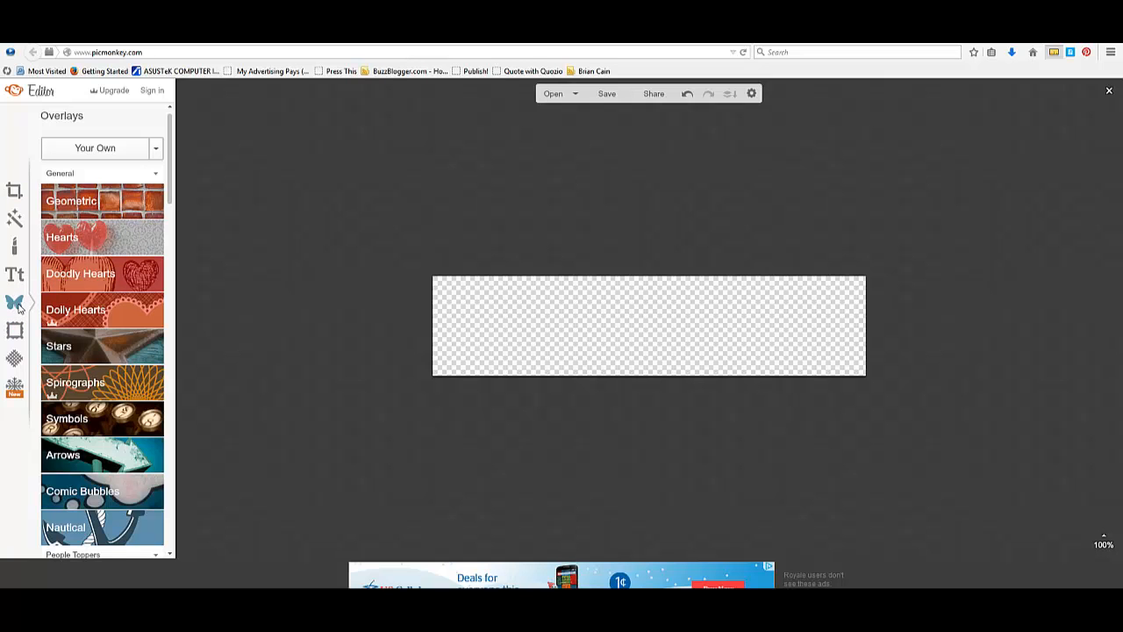
{"action": "scroll", "coordinate": [109, 419], "scroll_direction": "down", "scroll_amount": 3}
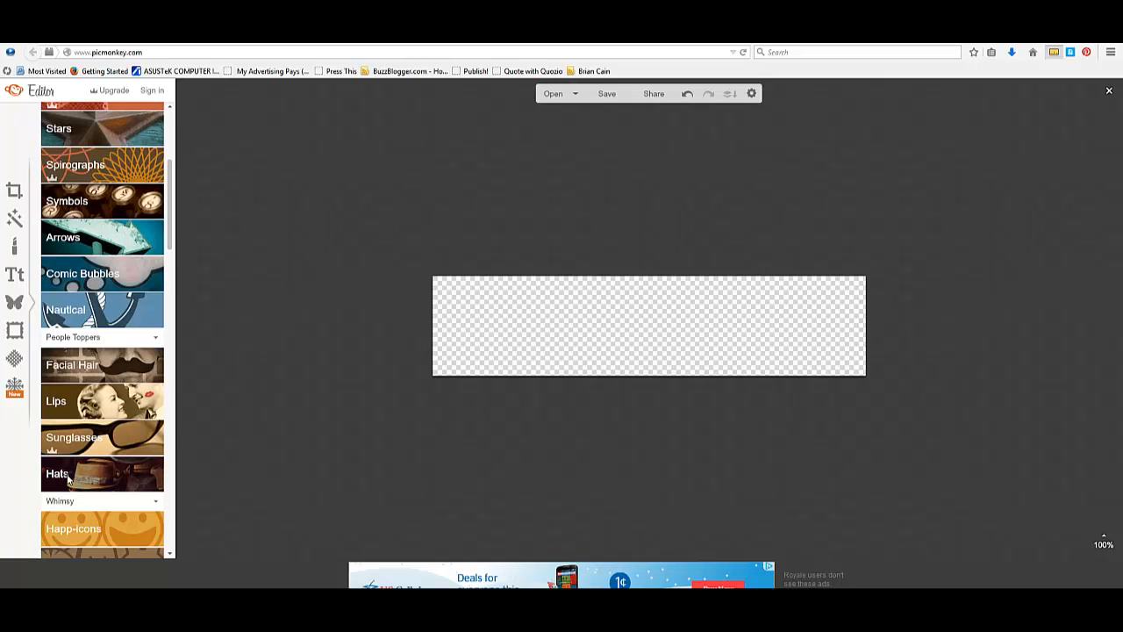
{"action": "scroll", "coordinate": [68, 478], "scroll_direction": "down", "scroll_amount": 3}
{"action": "scroll", "coordinate": [137, 364], "scroll_direction": "down", "scroll_amount": 3}
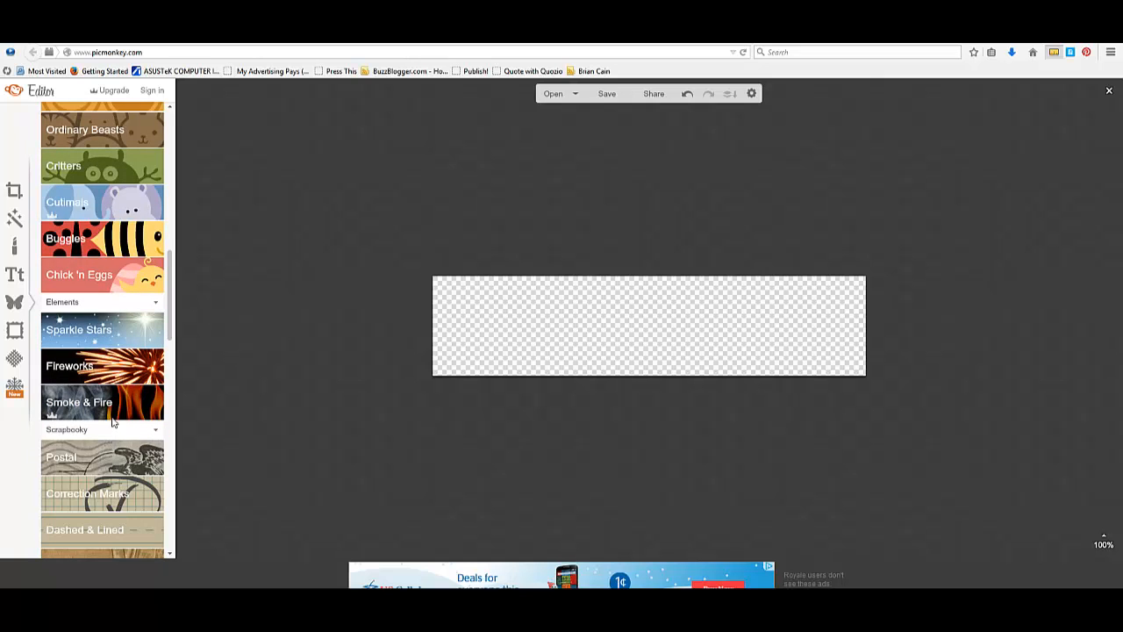
{"action": "scroll", "coordinate": [118, 386], "scroll_direction": "up", "scroll_amount": 6}
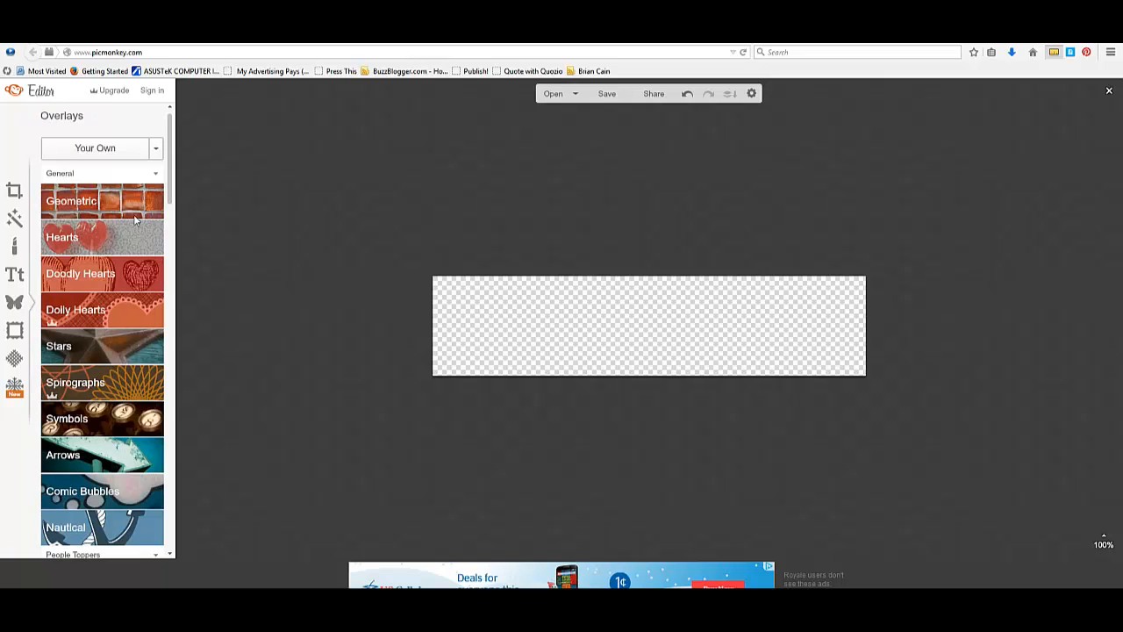
{"action": "left_click", "coordinate": [156, 175]}
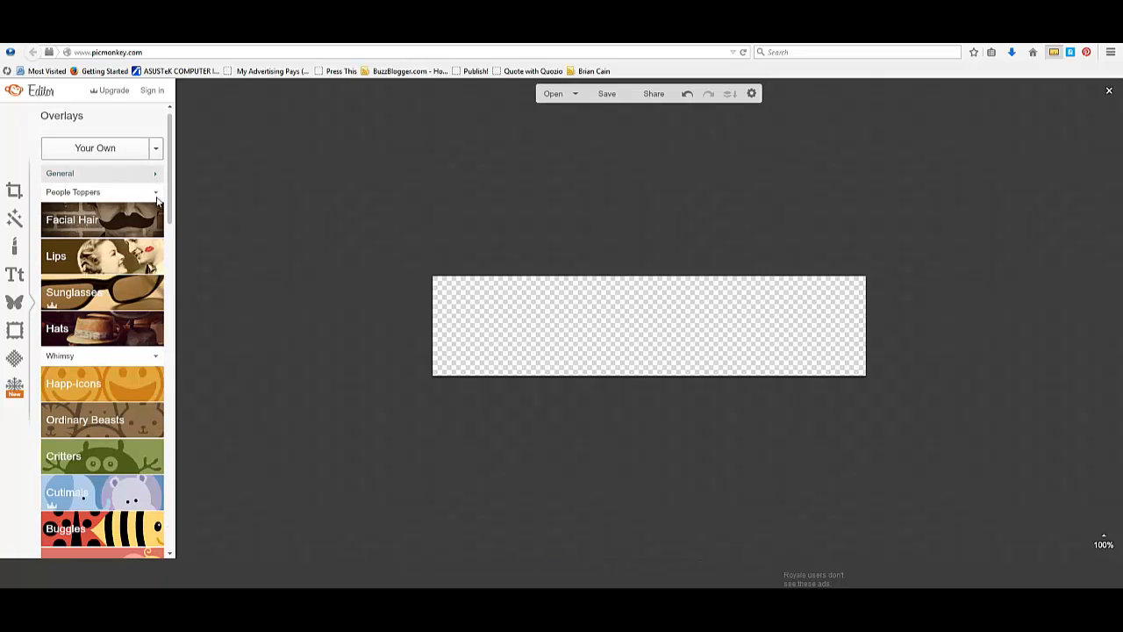
{"action": "left_click", "coordinate": [157, 192]}
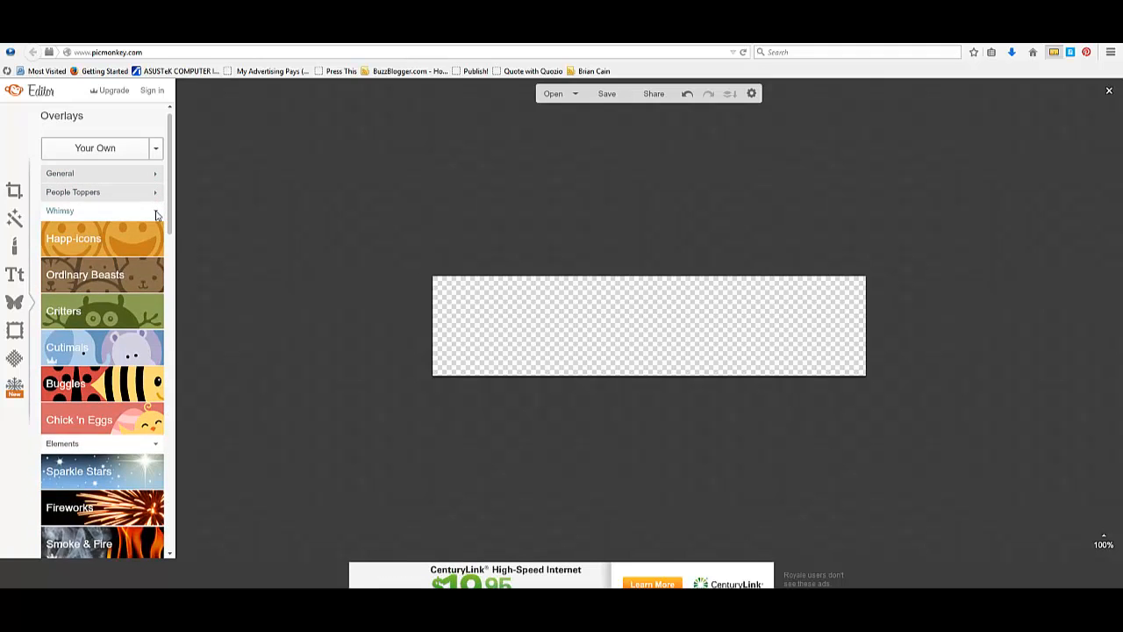
{"action": "left_click", "coordinate": [158, 214]}
{"action": "left_click", "coordinate": [157, 229]}
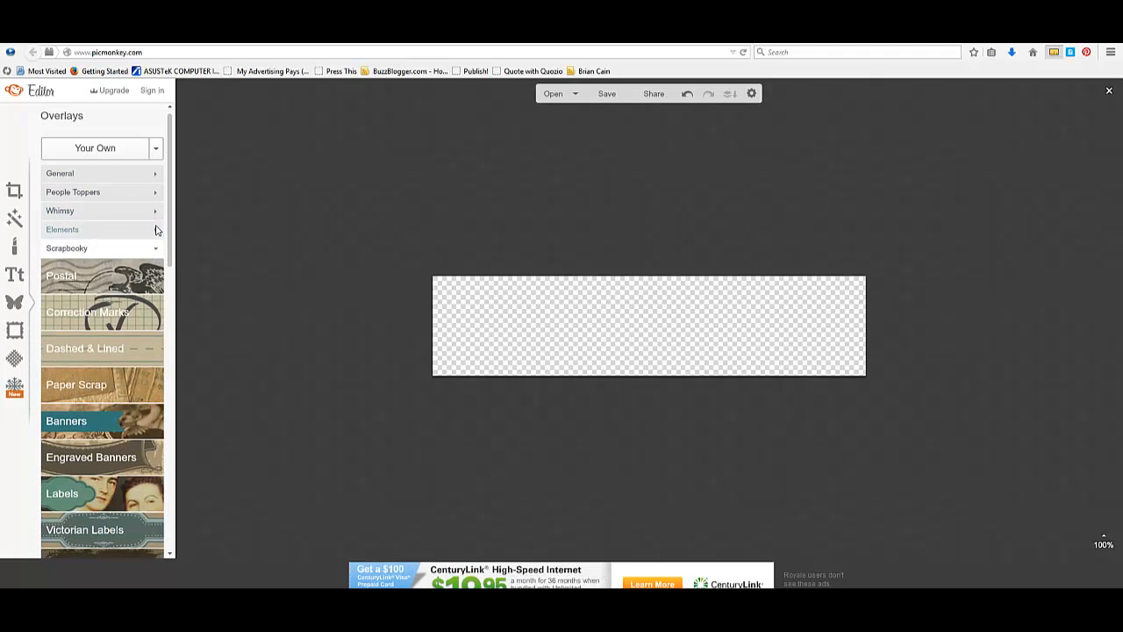
Add the downloaded My Live Signature image from the Pictures folder as a custom overlay
{"action": "left_click", "coordinate": [104, 149]}
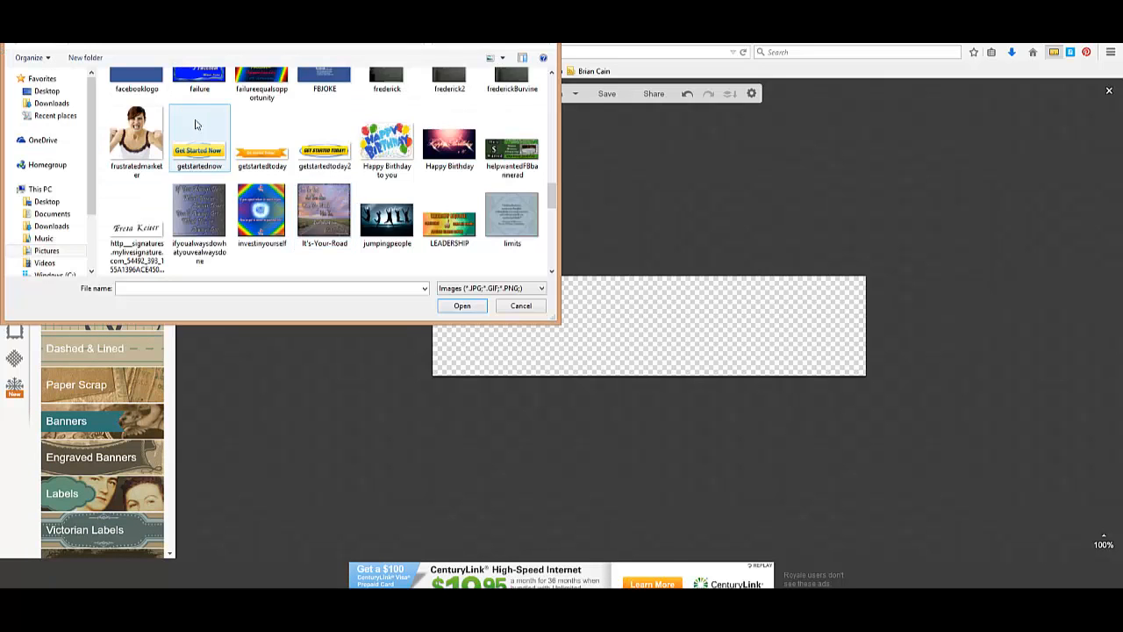
{"action": "left_click", "coordinate": [136, 230]}
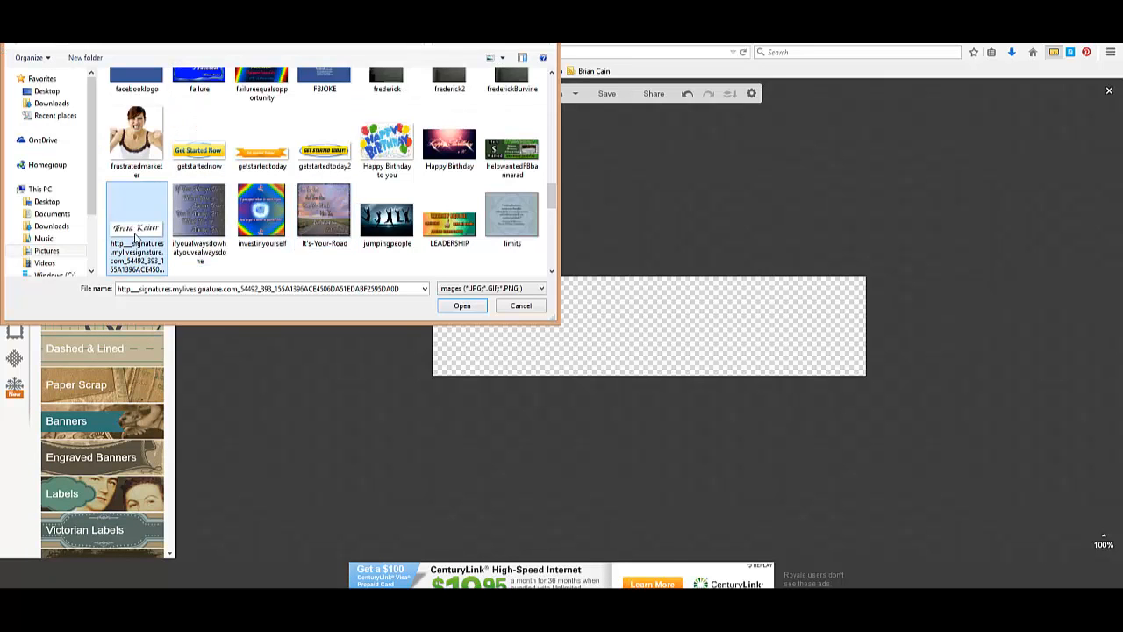
{"action": "left_click", "coordinate": [452, 307]}
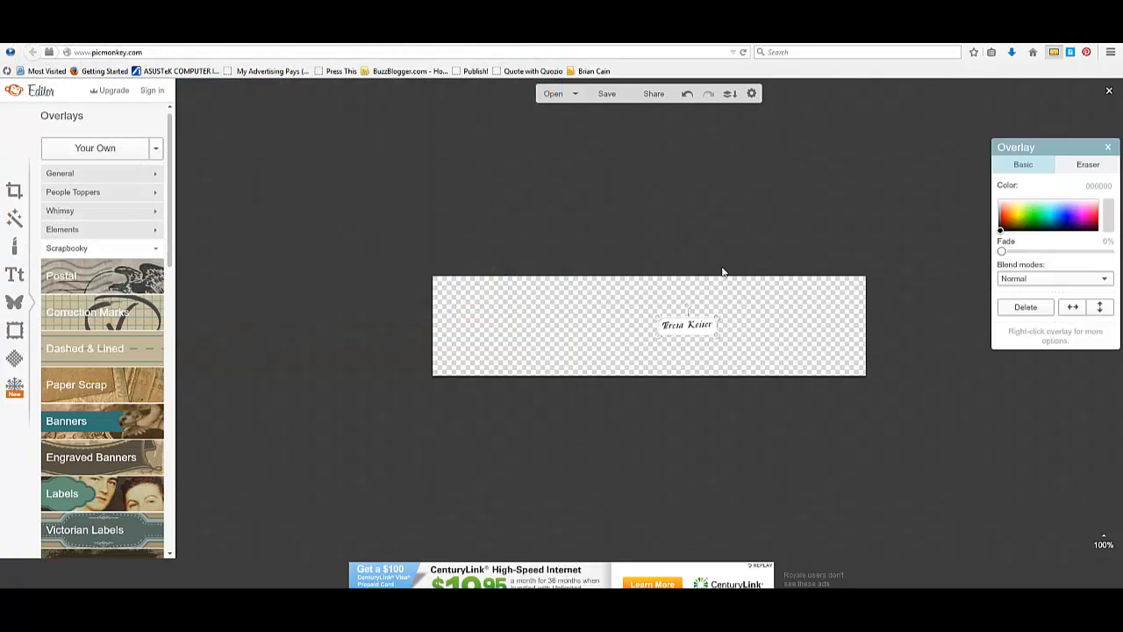
Move the signature overlay to the lower-left corner of the canvas and deselect it
{"action": "left_click", "coordinate": [764, 319]}
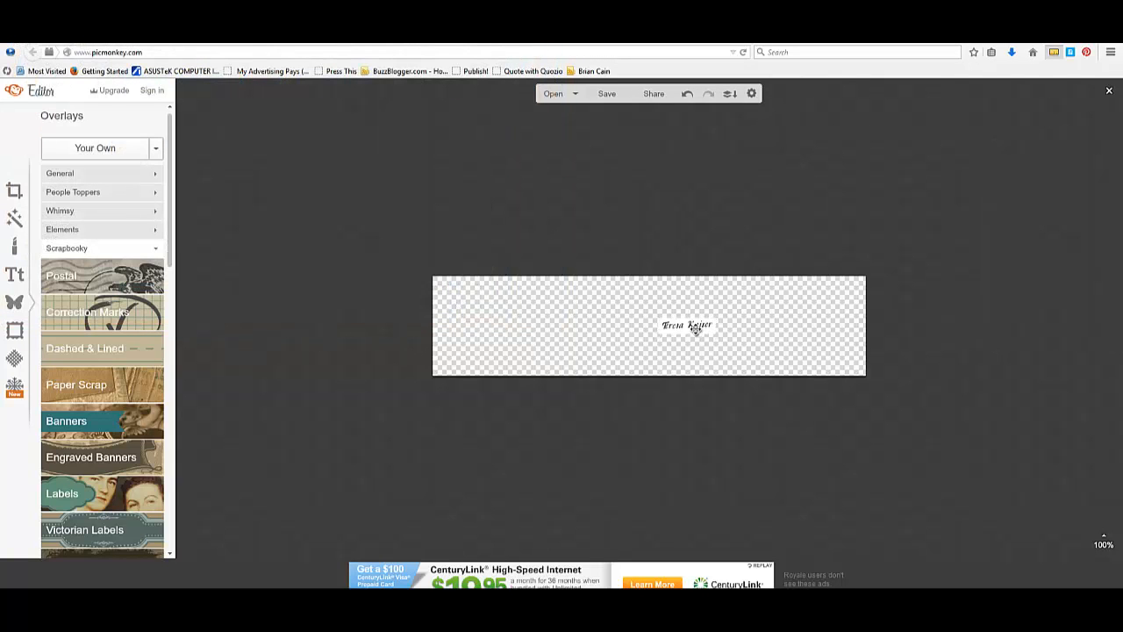
{"action": "left_click", "coordinate": [700, 324]}
{"action": "mouse_move", "coordinate": [702, 326]}
{"action": "left_mouse_down"}
{"action": "mouse_move", "coordinate": [496, 339]}
{"action": "mouse_move", "coordinate": [484, 359]}
{"action": "left_mouse_up"}
{"action": "left_click", "coordinate": [604, 325]}
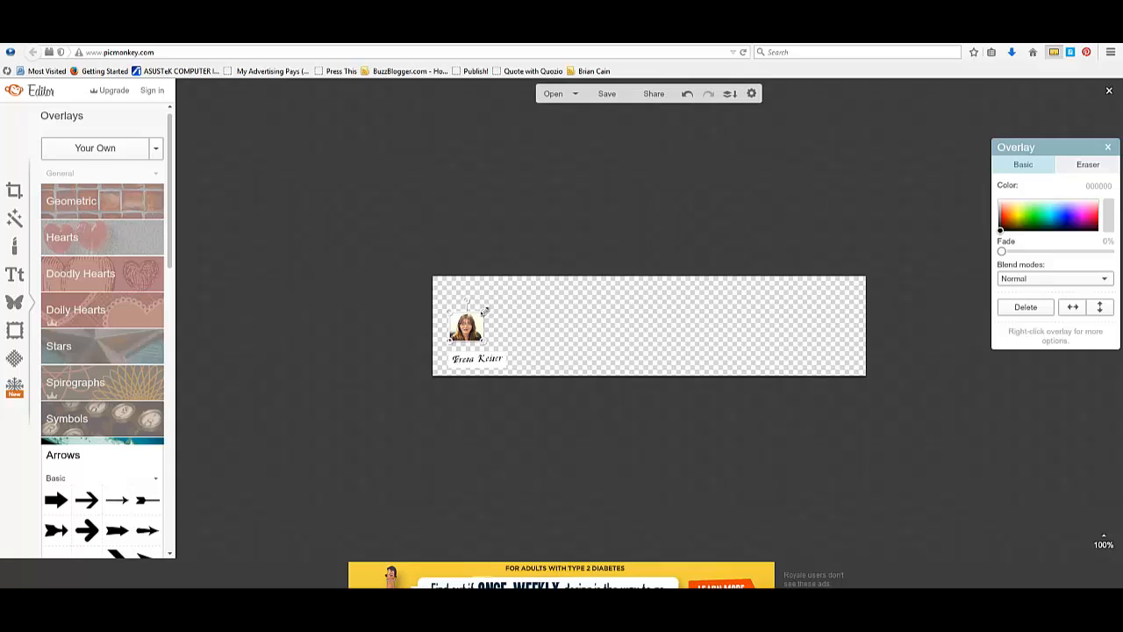
Enlarge the portrait photo overlay to fill the canvas's left end directly above the signature and nudge it into place
{"action": "left_click_drag", "start_coordinate": [485, 309], "coordinate": [521, 281]}
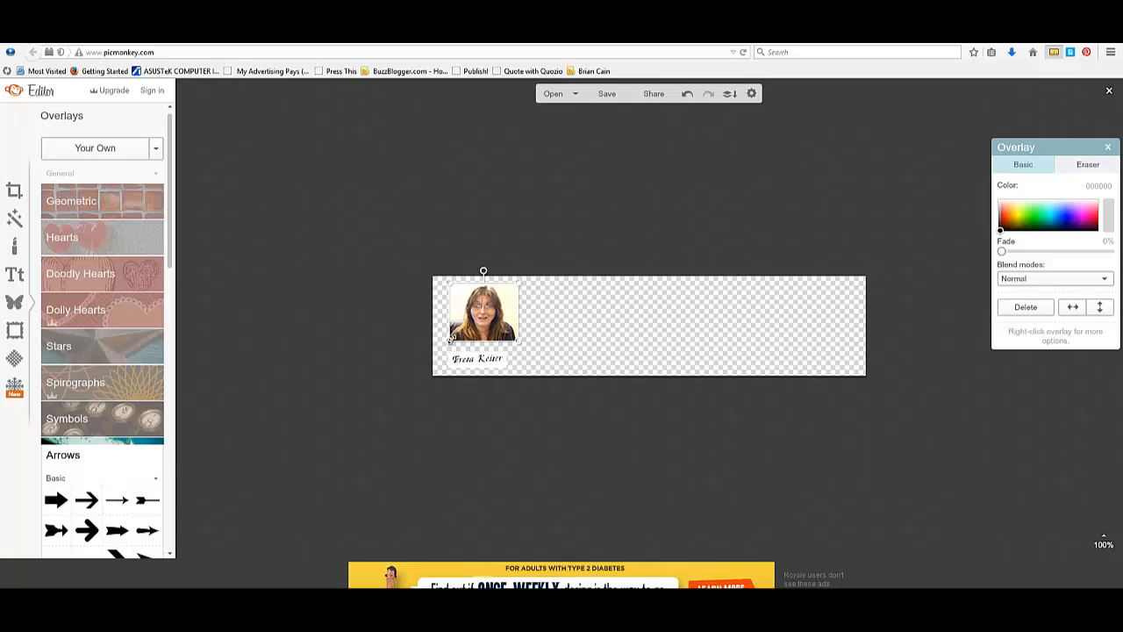
{"action": "left_click_drag", "start_coordinate": [454, 339], "coordinate": [429, 351]}
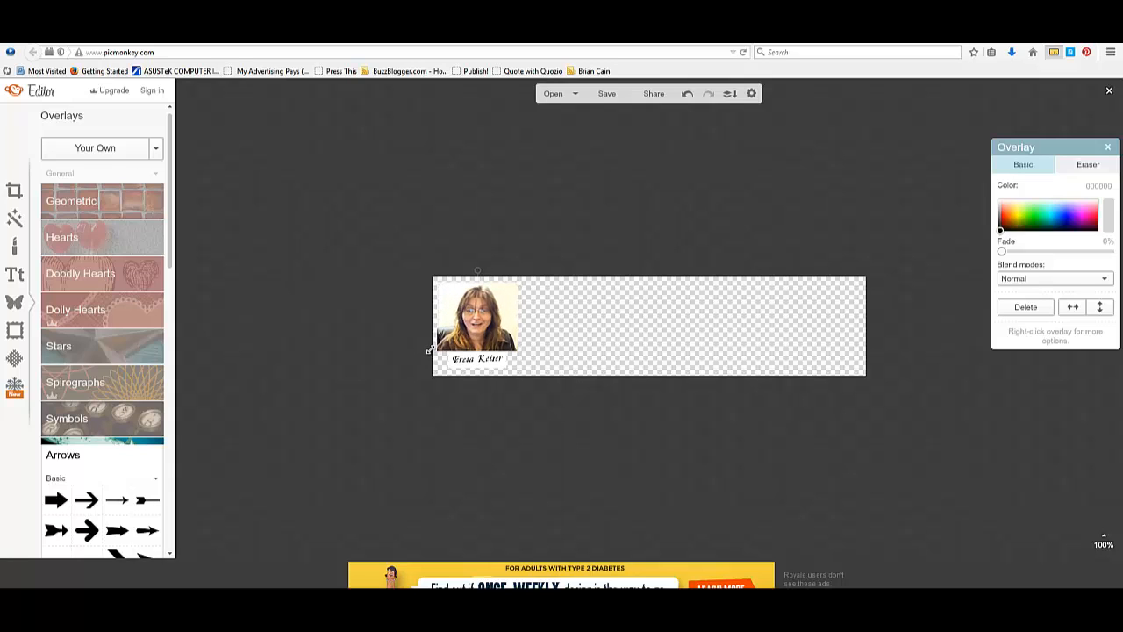
{"action": "left_click_drag", "start_coordinate": [477, 321], "coordinate": [476, 321]}
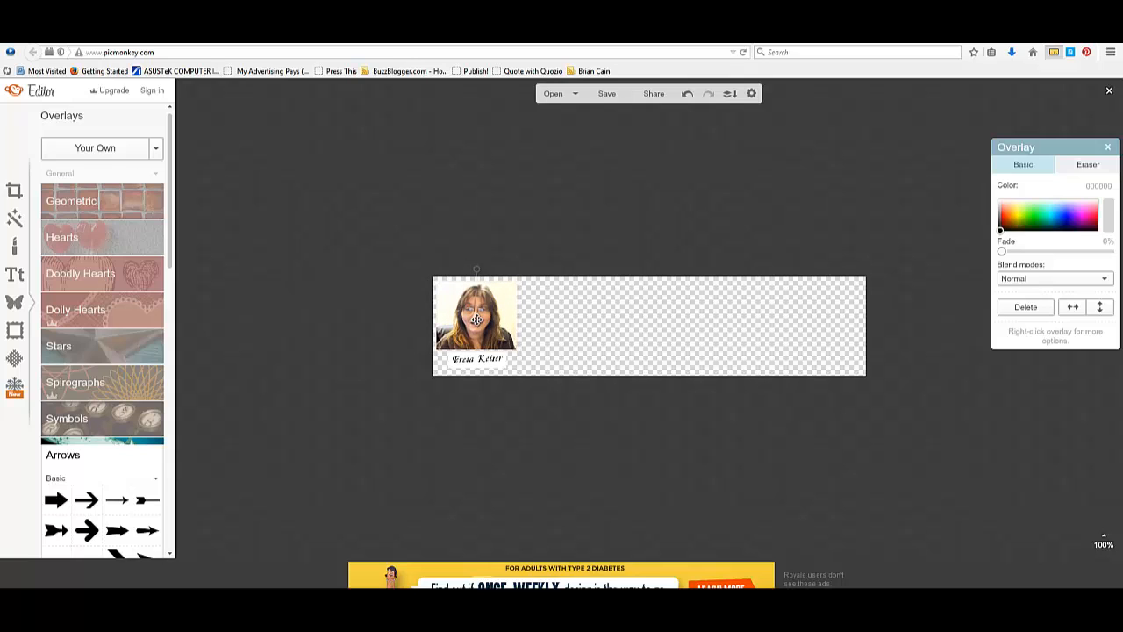
Enlarge the signature overlay to match the portrait's width, position it directly beneath the photo and deselect it
{"action": "left_click", "coordinate": [590, 330]}
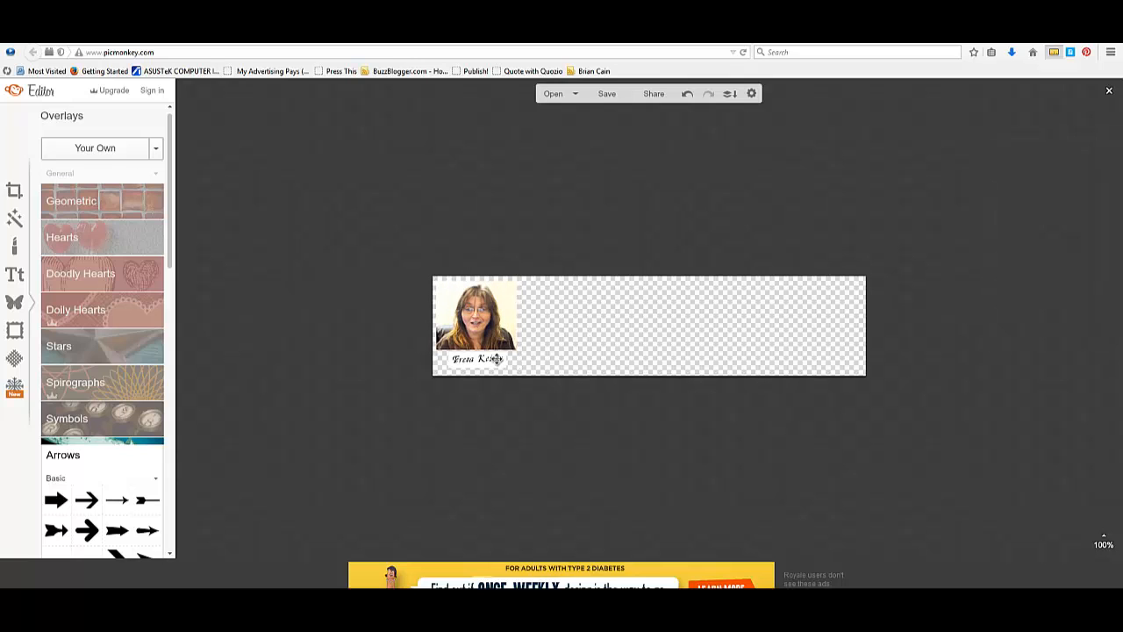
{"action": "left_click", "coordinate": [476, 362]}
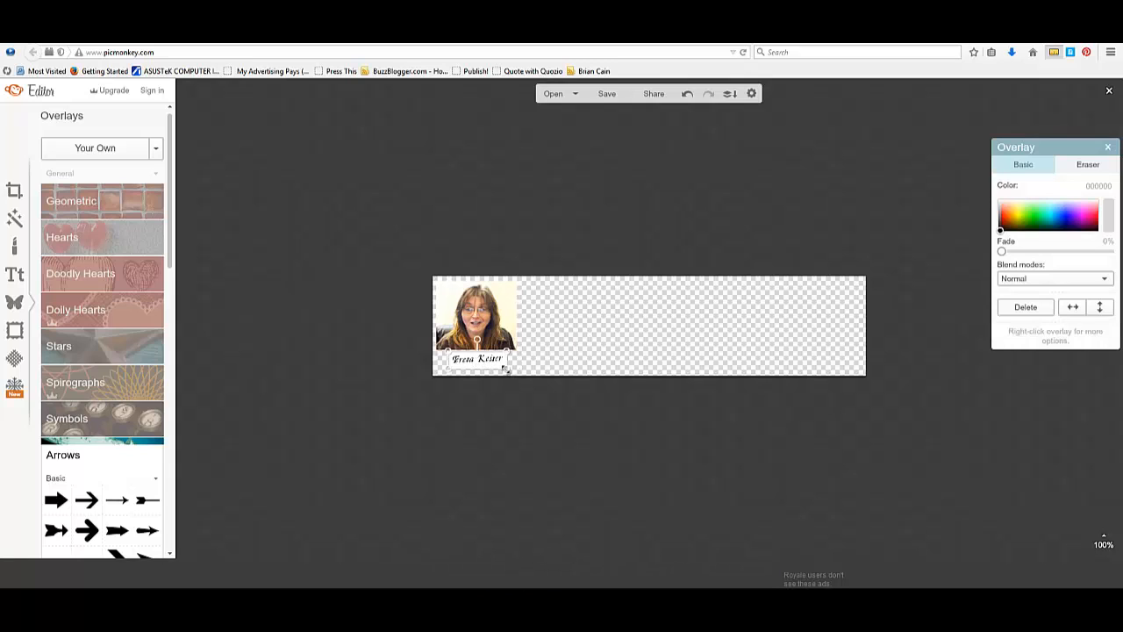
{"action": "left_click_drag", "start_coordinate": [507, 370], "coordinate": [511, 373]}
{"action": "left_click_drag", "start_coordinate": [520, 378], "coordinate": [524, 378]}
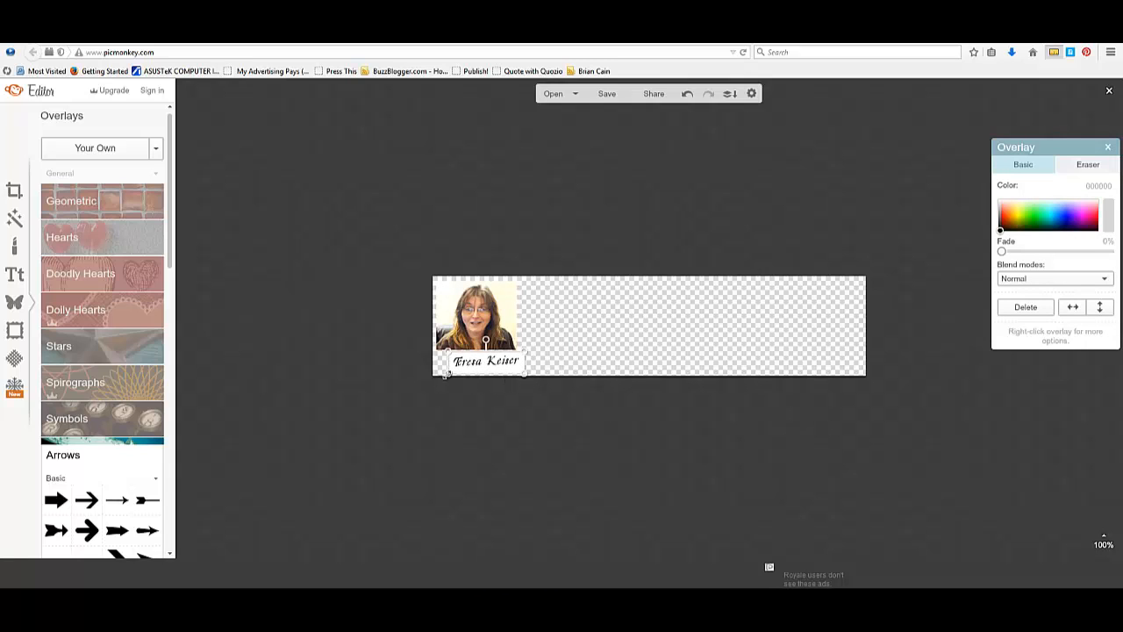
{"action": "left_click_drag", "start_coordinate": [446, 374], "coordinate": [434, 363]}
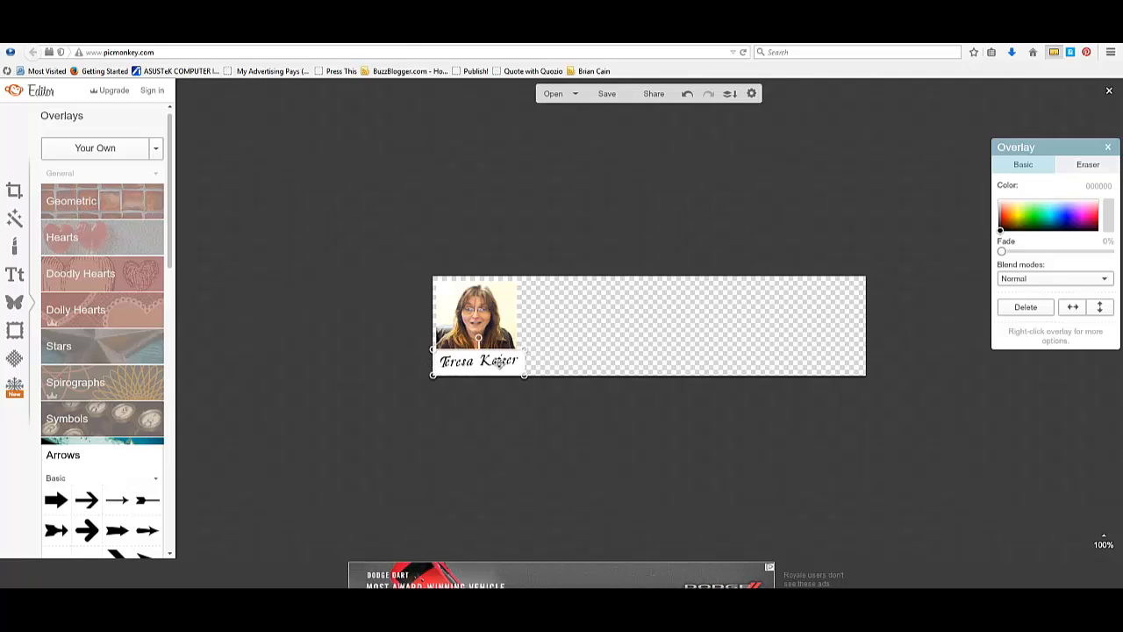
{"action": "left_click_drag", "start_coordinate": [527, 364], "coordinate": [475, 356]}
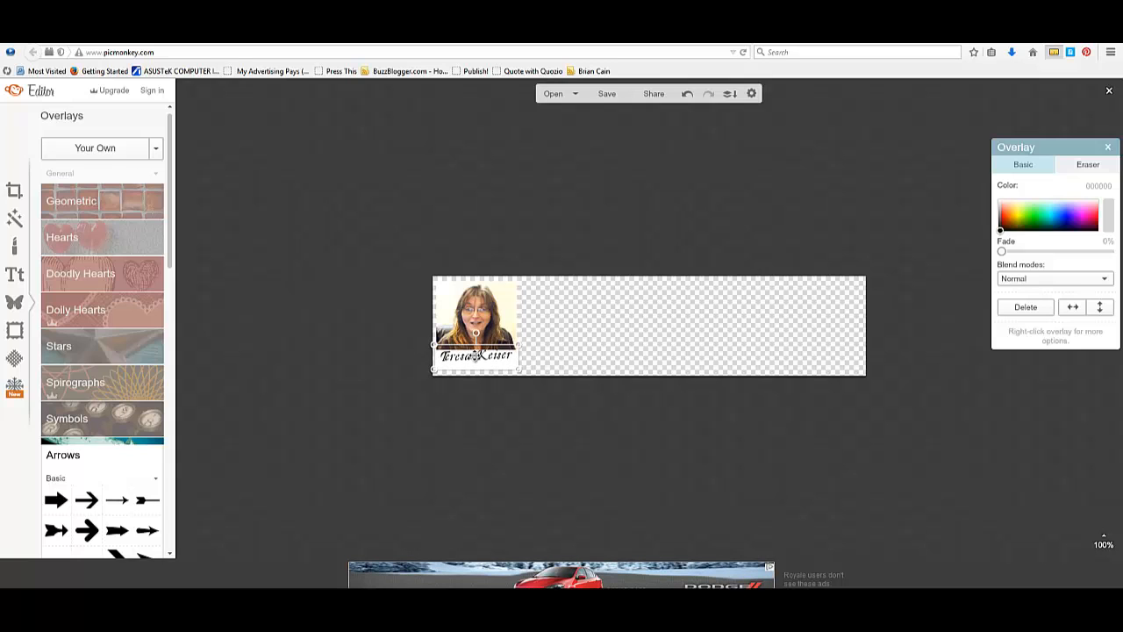
{"action": "key", "text": "Down"}
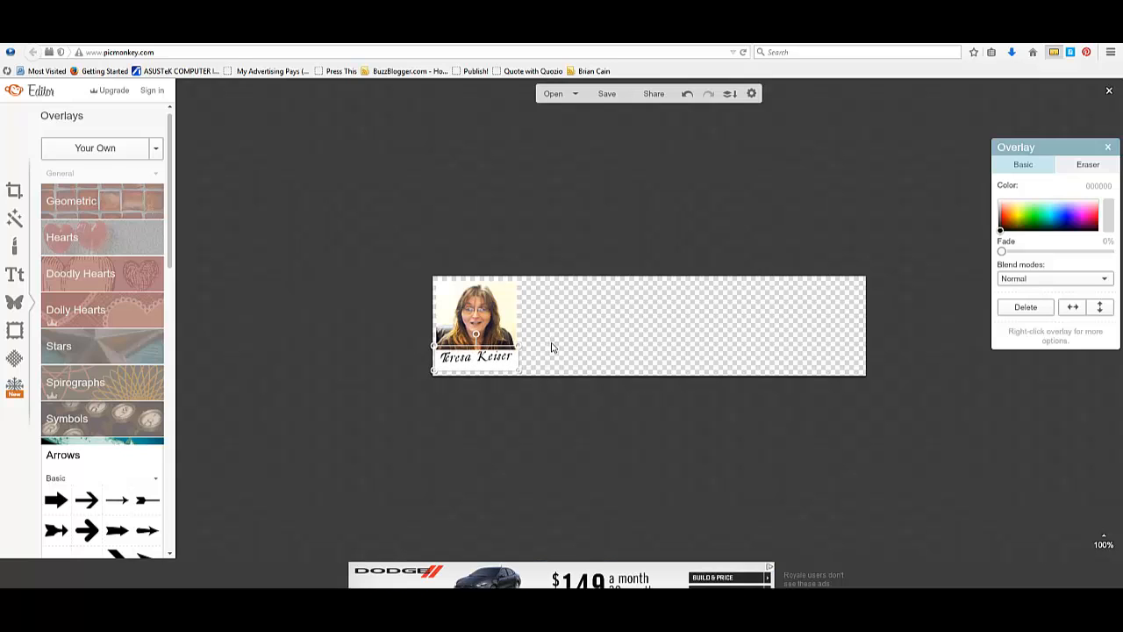
{"action": "left_click", "coordinate": [551, 344]}
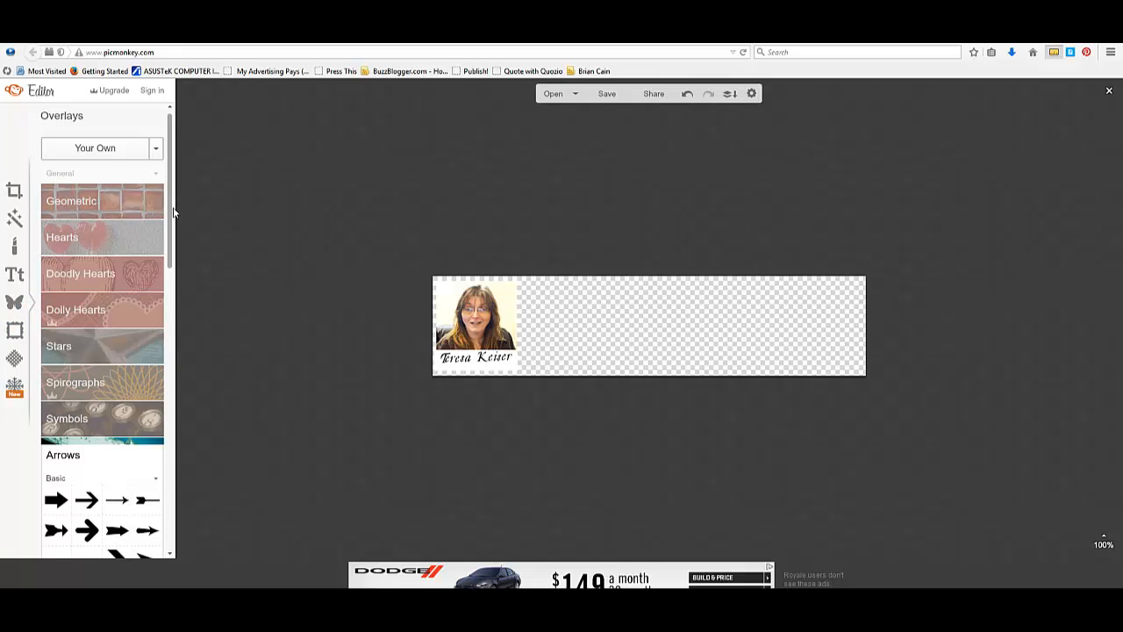
Apply a Paint texture to the banner with the Overlay blend mode, 100% saturation and 41% fade
{"action": "left_click_drag", "start_coordinate": [172, 214], "coordinate": [171, 296]}
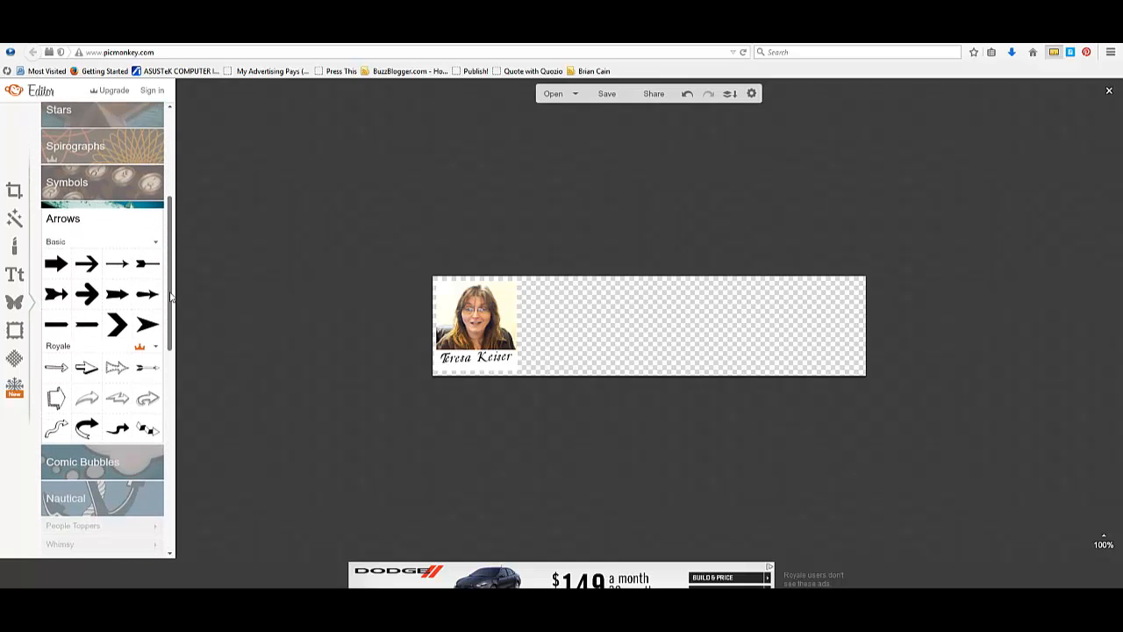
{"action": "left_click", "coordinate": [154, 351]}
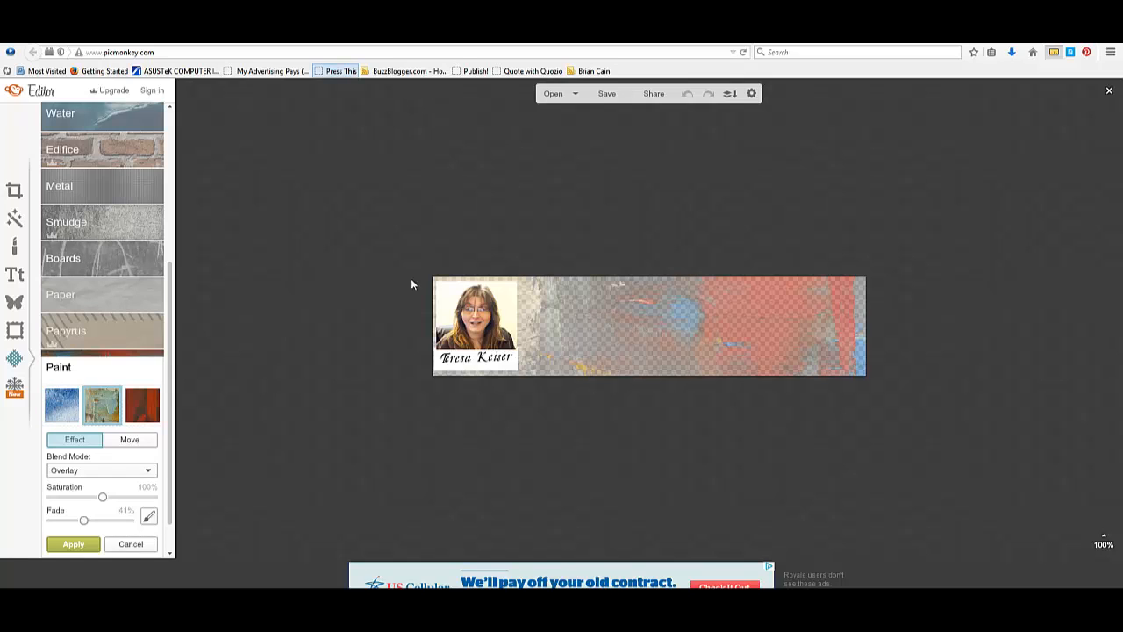
{"action": "left_click", "coordinate": [73, 544]}
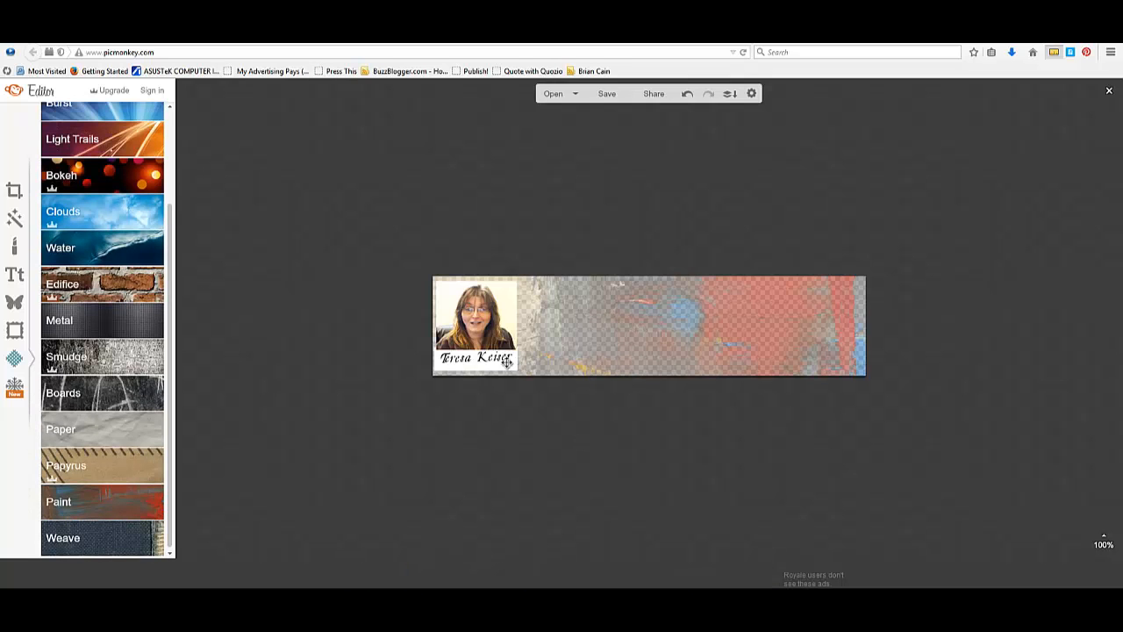
Narrow the signature overlay so its edges line up with the portrait above, and deselect it
{"action": "left_click", "coordinate": [458, 362]}
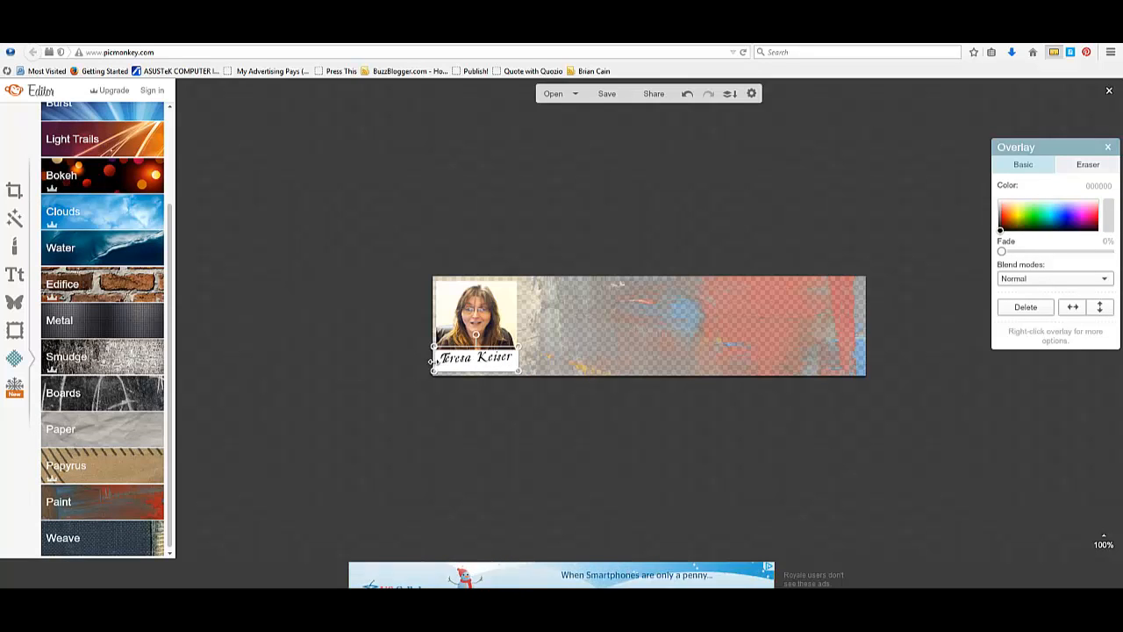
{"action": "left_click_drag", "start_coordinate": [431, 362], "coordinate": [435, 363]}
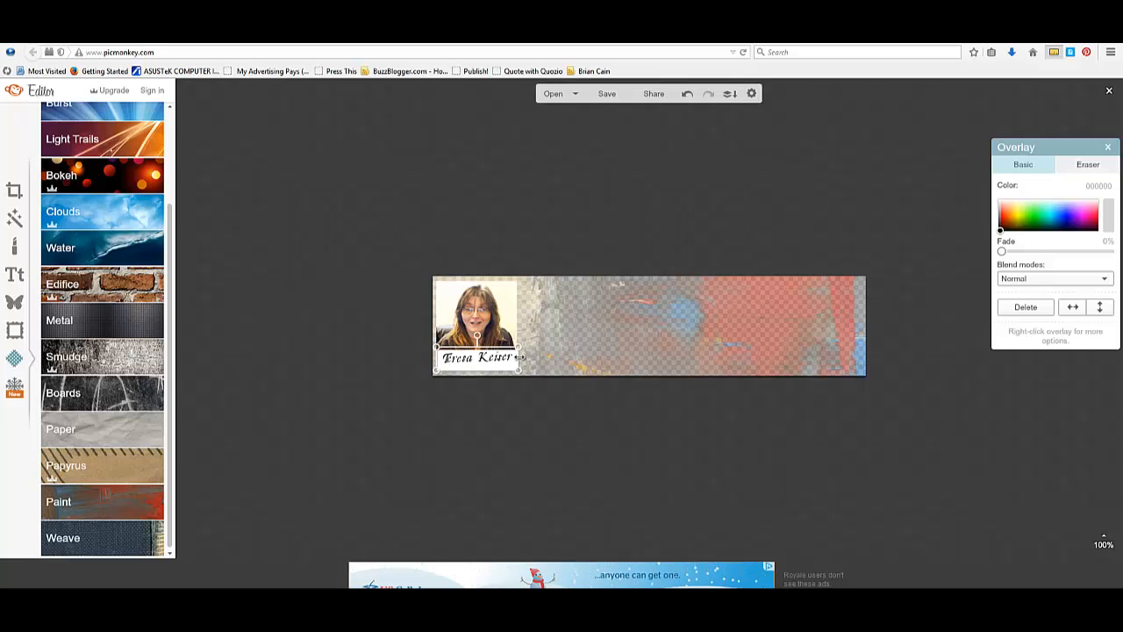
{"action": "left_click_drag", "start_coordinate": [519, 357], "coordinate": [519, 357]}
{"action": "left_click", "coordinate": [597, 344]}
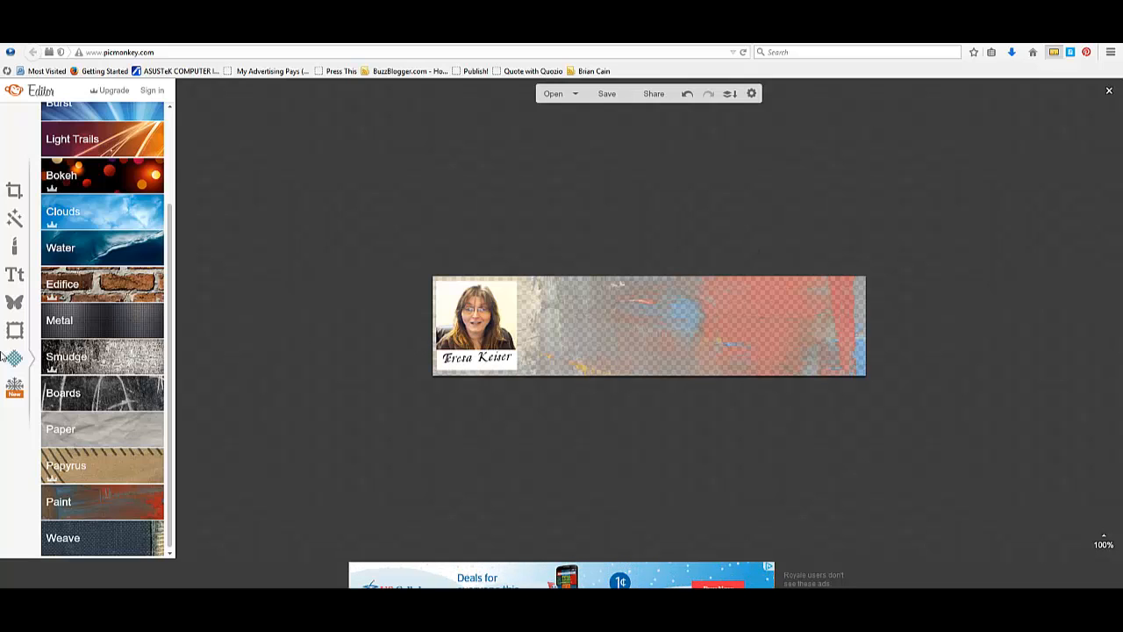
Add an Arial text box, place it beside the portrait and enlarge it to size 18
{"action": "left_click", "coordinate": [14, 276]}
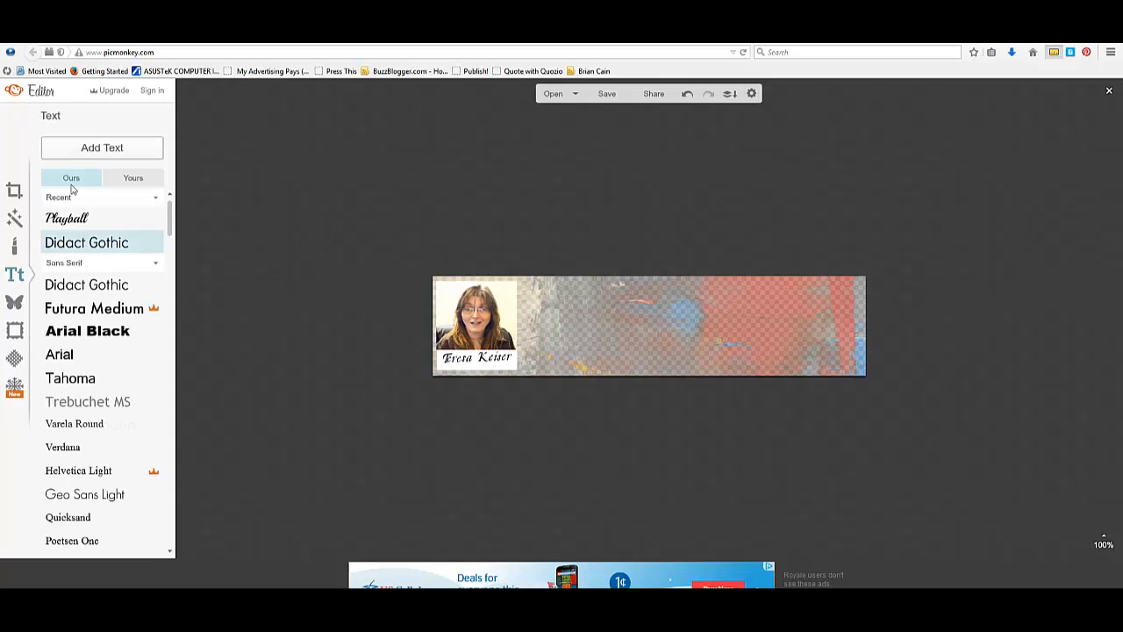
{"action": "left_click", "coordinate": [111, 149]}
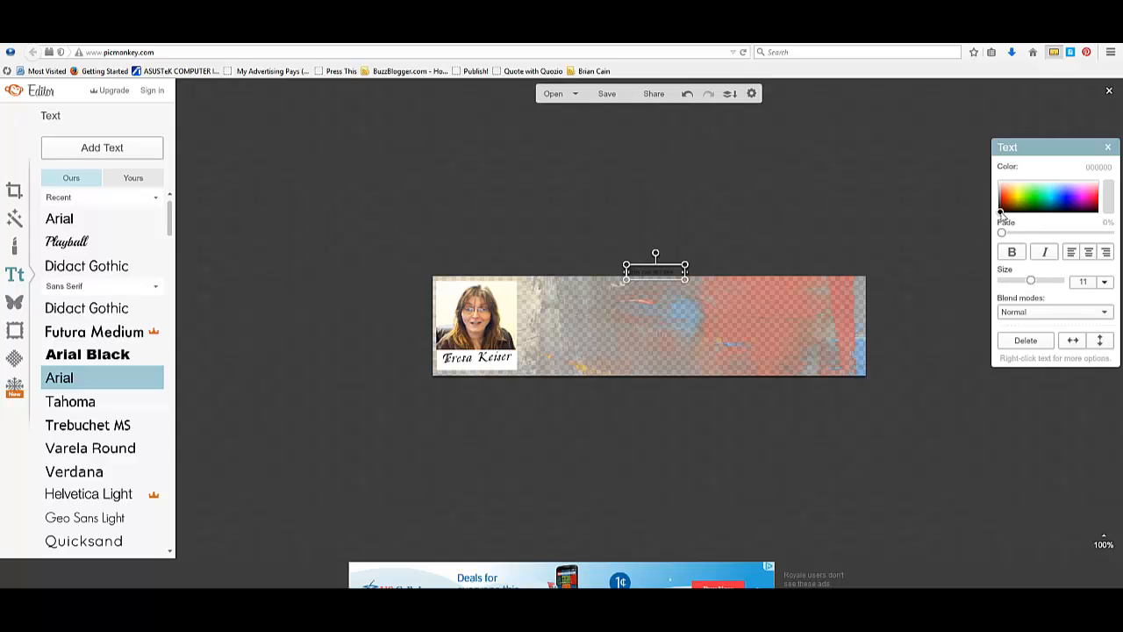
{"action": "left_click_drag", "start_coordinate": [648, 271], "coordinate": [575, 328]}
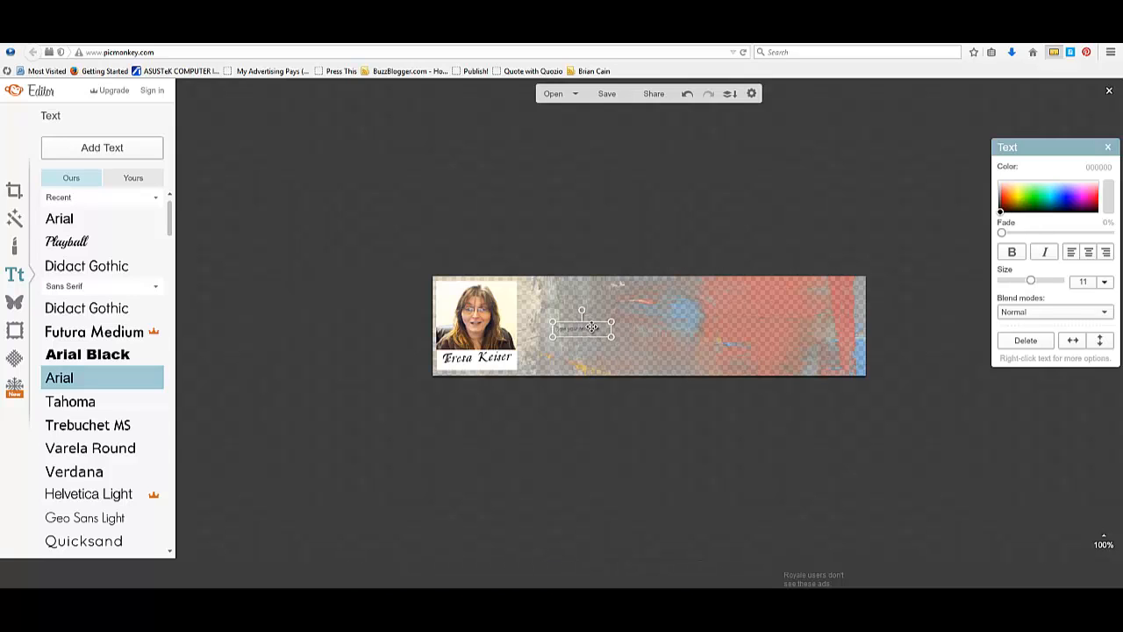
{"action": "left_click_drag", "start_coordinate": [554, 338], "coordinate": [515, 340]}
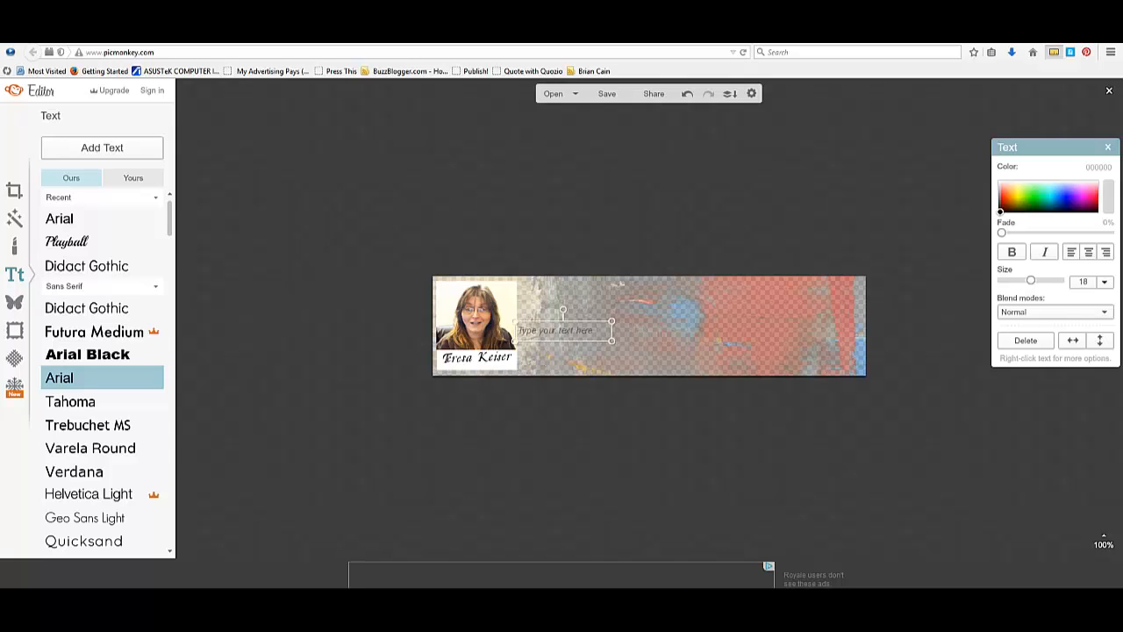
Write "Follow your dreams and never give up! If you would like to start your path to freedom today CLICK HERE" in the text box
{"action": "left_click", "coordinate": [595, 329]}
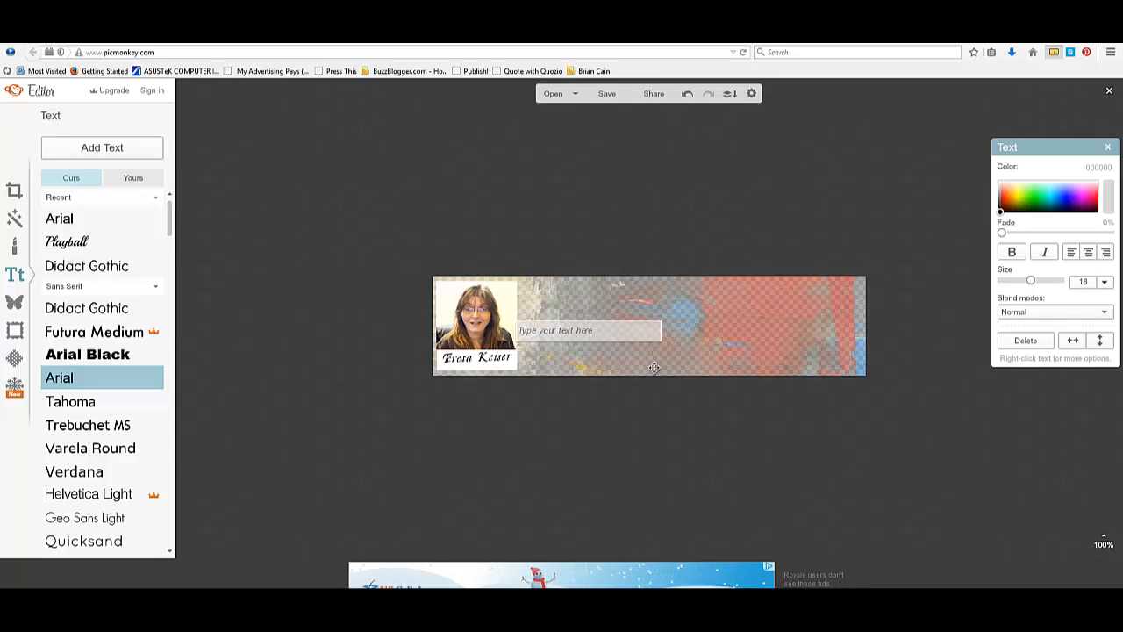
{"action": "type", "text": "Fo"}
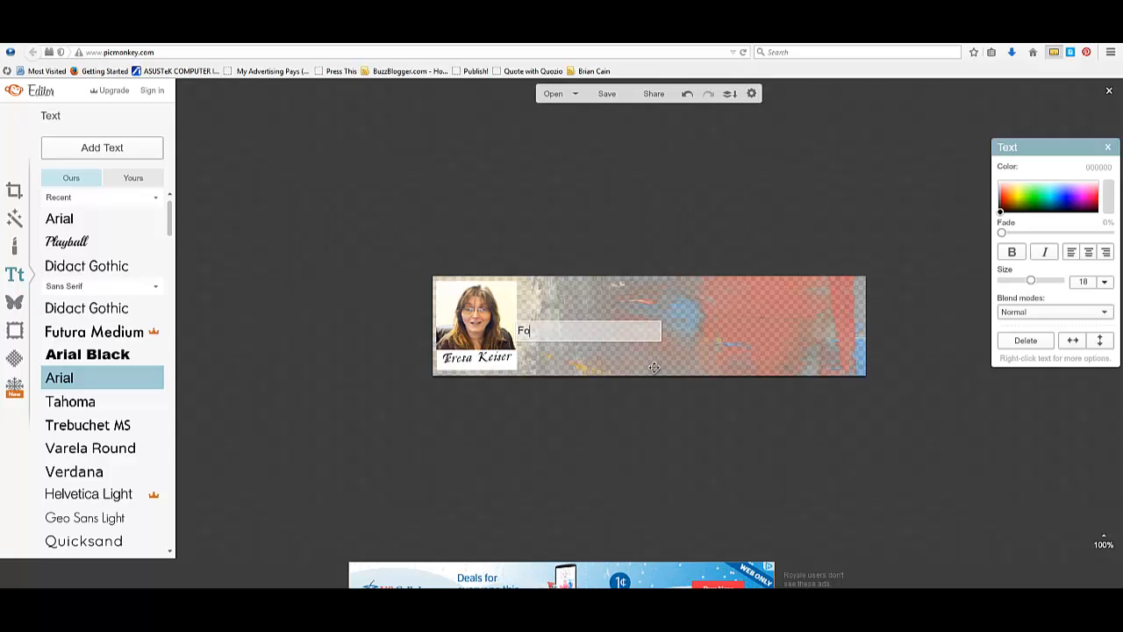
{"action": "type", "text": "llow your dreams and never"}
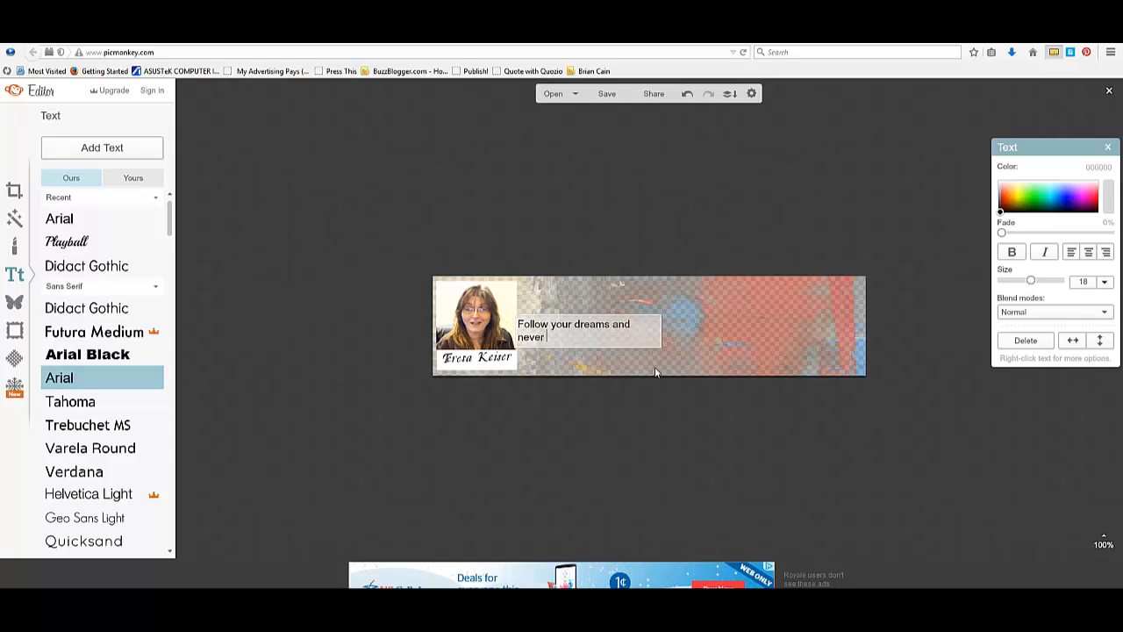
{"action": "type", "text": " give up"}
{"action": "type", "text": "!  If"}
{"action": "type", "text": " you would like to"}
{"action": "type", "text": " start te"}
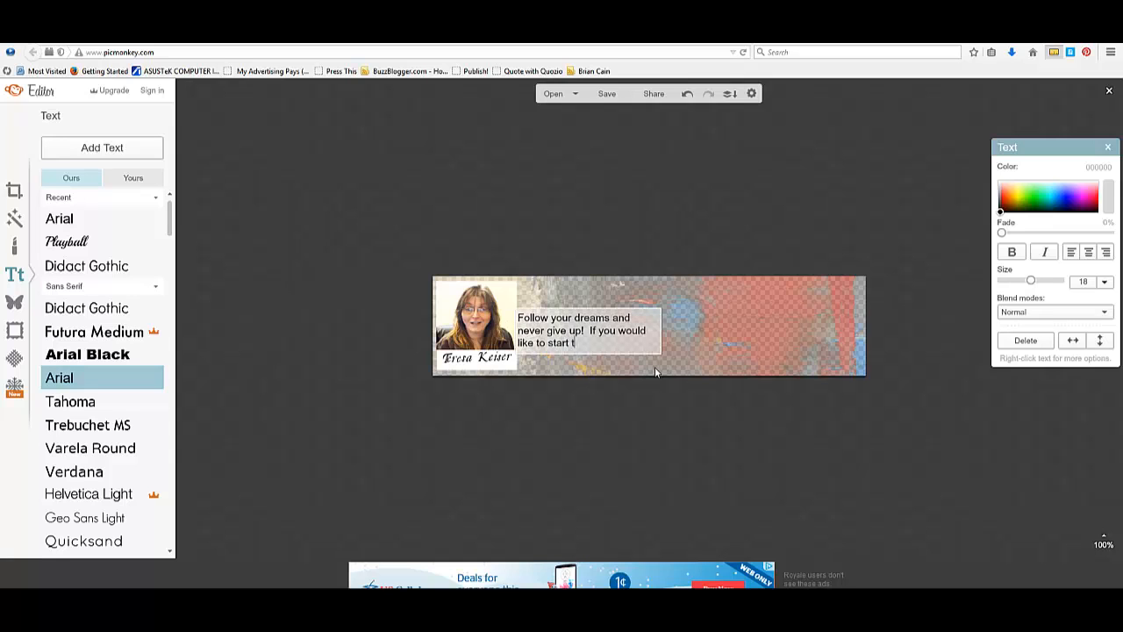
{"action": "key", "text": "BackSpace"}
{"action": "key", "text": "BackSpace"}
{"action": "type", "text": "your"}
{"action": "type", "text": " path"}
{"action": "type", "text": " to freedom to"}
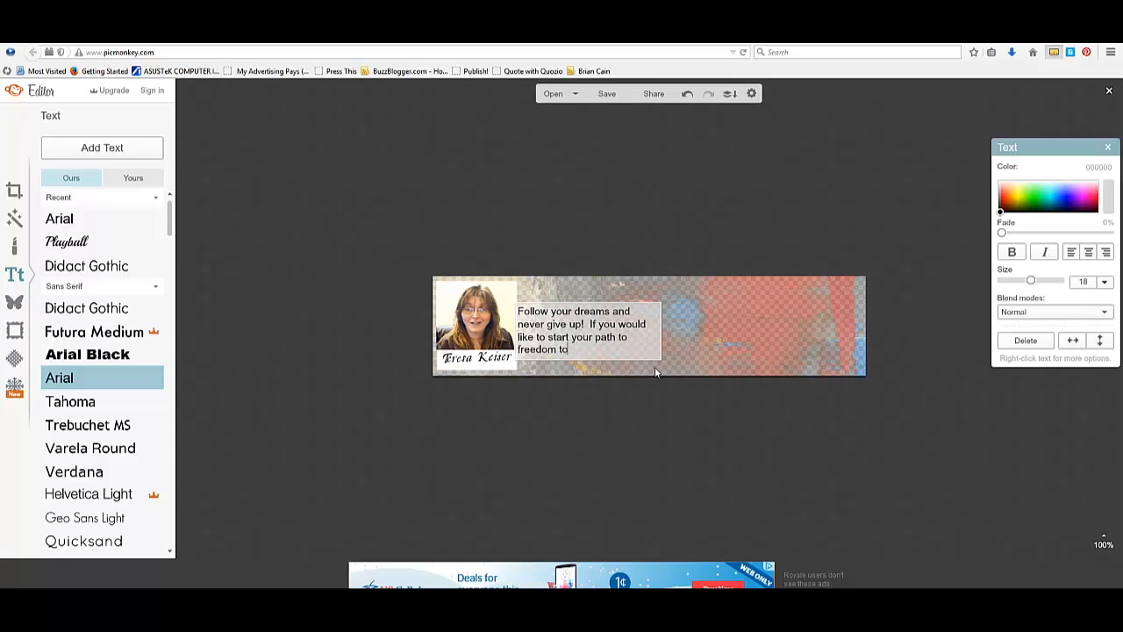
{"action": "type", "text": "day CLICK HERE"}
{"action": "left_click", "coordinate": [716, 322]}
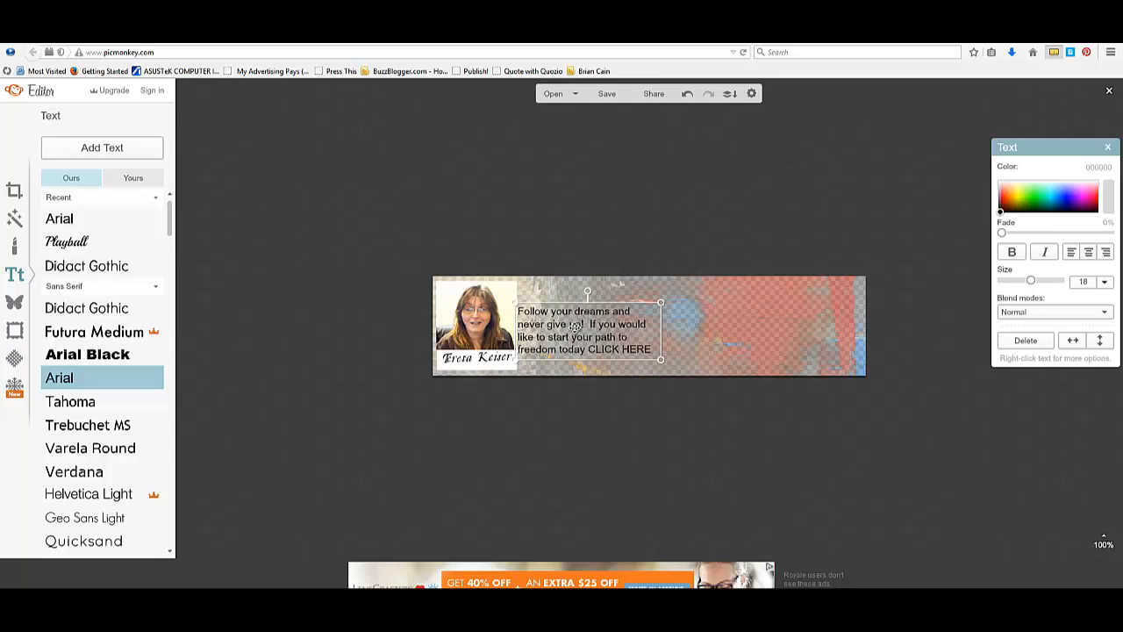
Move the message text up beside the photo, enlarge it and widen its box to the banner's far end
{"action": "left_click_drag", "start_coordinate": [576, 327], "coordinate": [579, 304]}
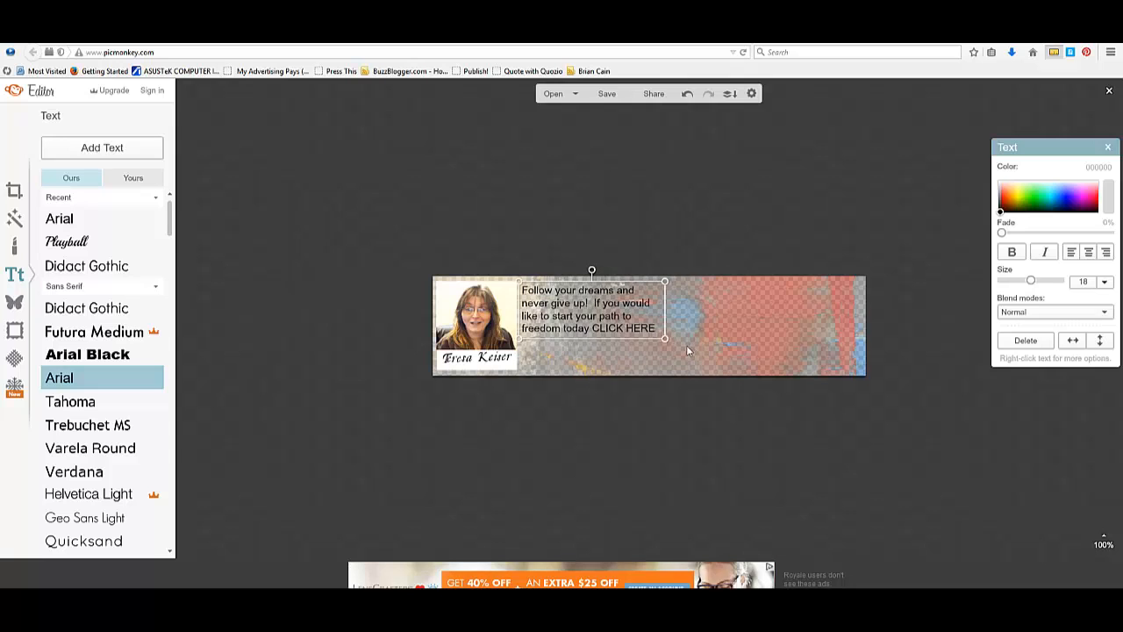
{"action": "left_click_drag", "start_coordinate": [665, 337], "coordinate": [755, 369]}
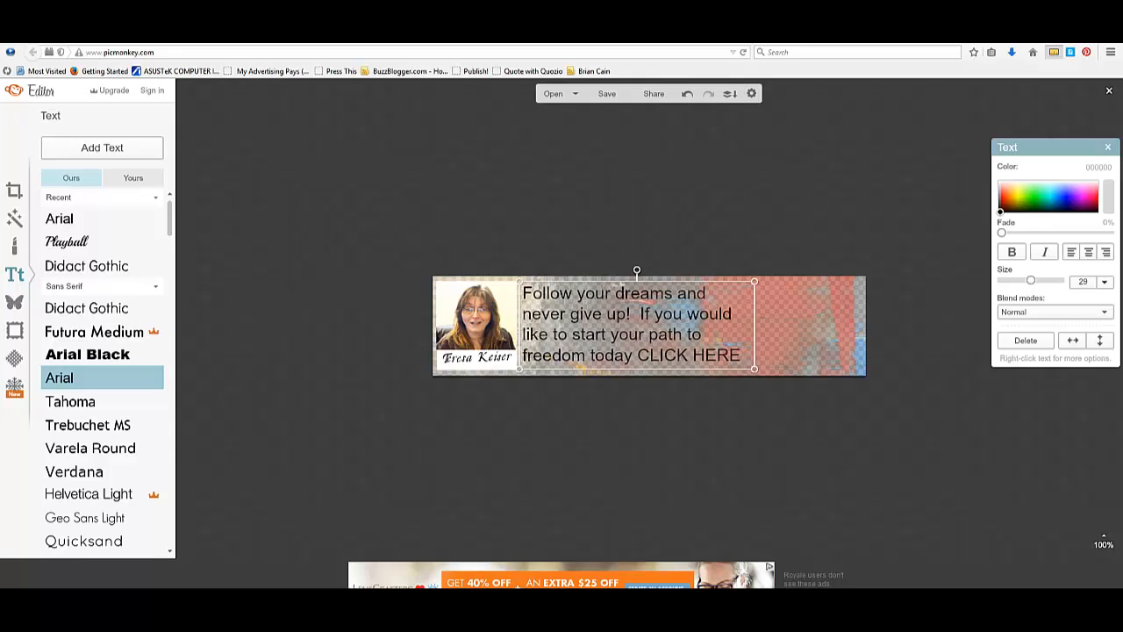
{"action": "mouse_move", "coordinate": [684, 367]}
{"action": "left_mouse_down"}
{"action": "mouse_move", "coordinate": [685, 346]}
{"action": "mouse_move", "coordinate": [685, 371]}
{"action": "left_mouse_up"}
{"action": "left_click_drag", "start_coordinate": [760, 325], "coordinate": [866, 320]}
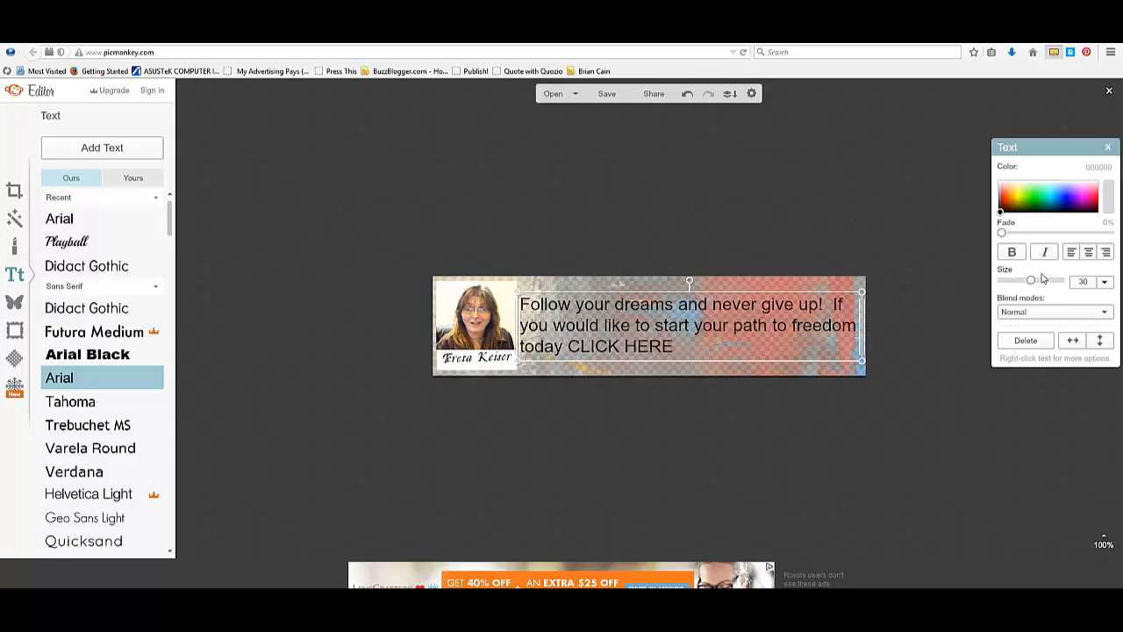
Set the message text's size to 19 and pick a blue text color
{"action": "left_click_drag", "start_coordinate": [1034, 282], "coordinate": [1023, 284]}
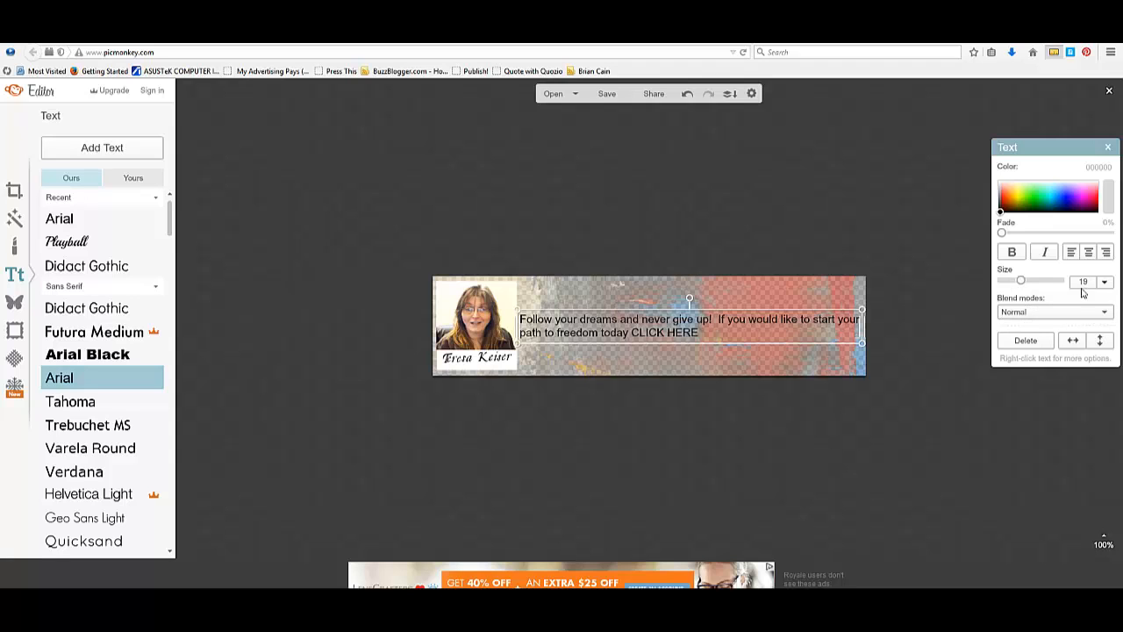
{"action": "left_click", "coordinate": [1064, 192]}
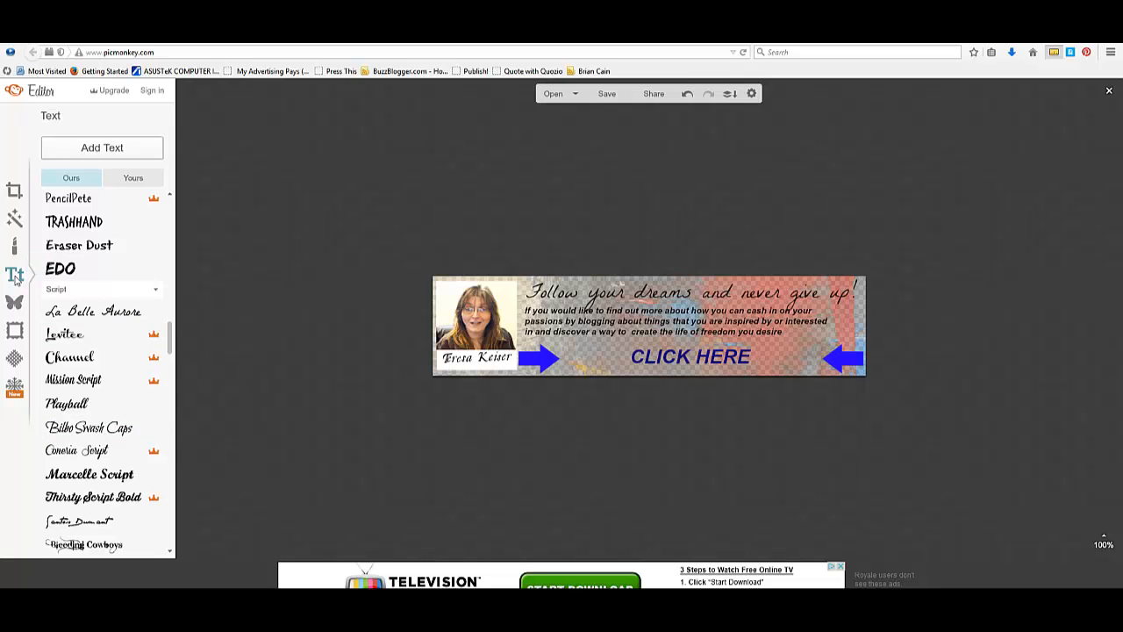
Duplicate the dark blue CLICK HERE text between the two arrows
{"action": "left_click", "coordinate": [695, 356]}
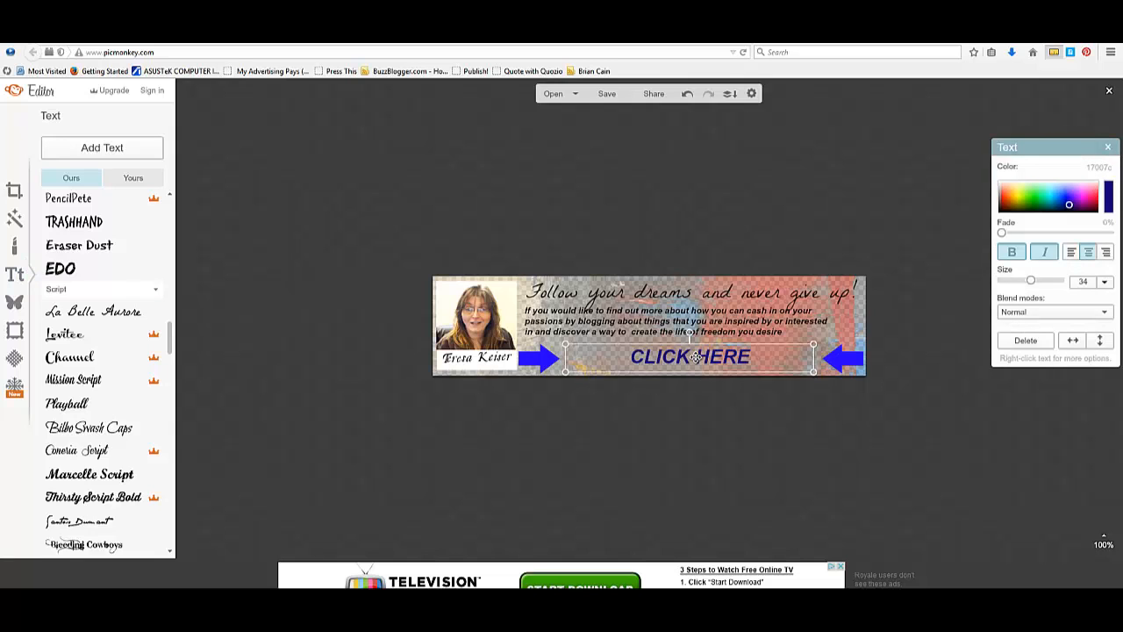
{"action": "left_click", "coordinate": [764, 356]}
{"action": "left_click", "coordinate": [686, 406]}
{"action": "left_click", "coordinate": [686, 355]}
{"action": "right_click", "coordinate": [691, 359]}
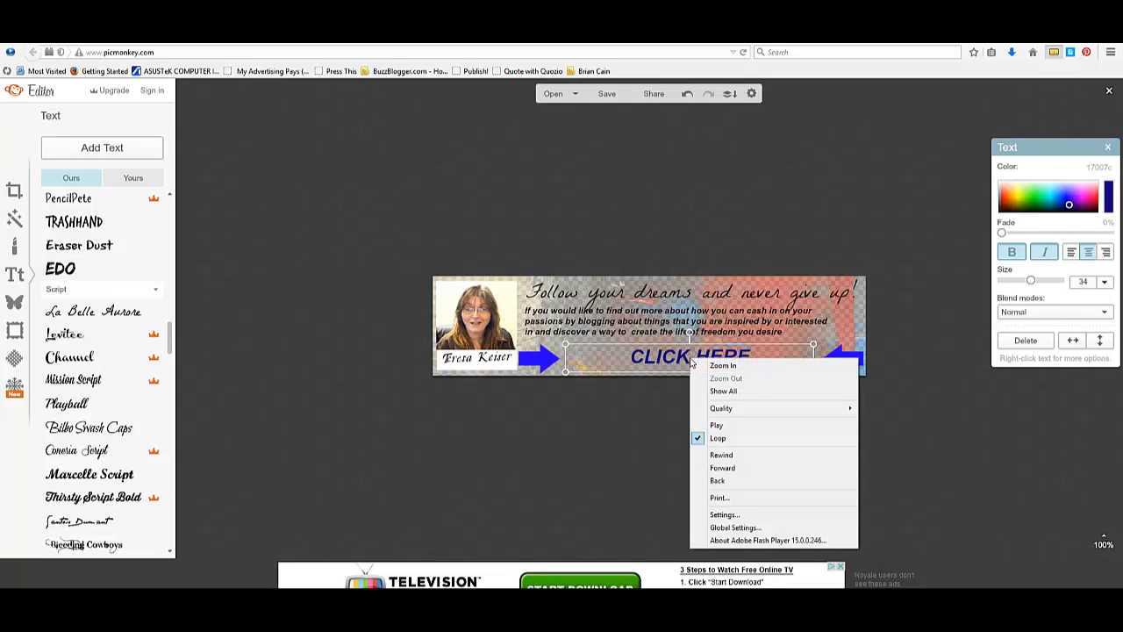
{"action": "left_click", "coordinate": [672, 360]}
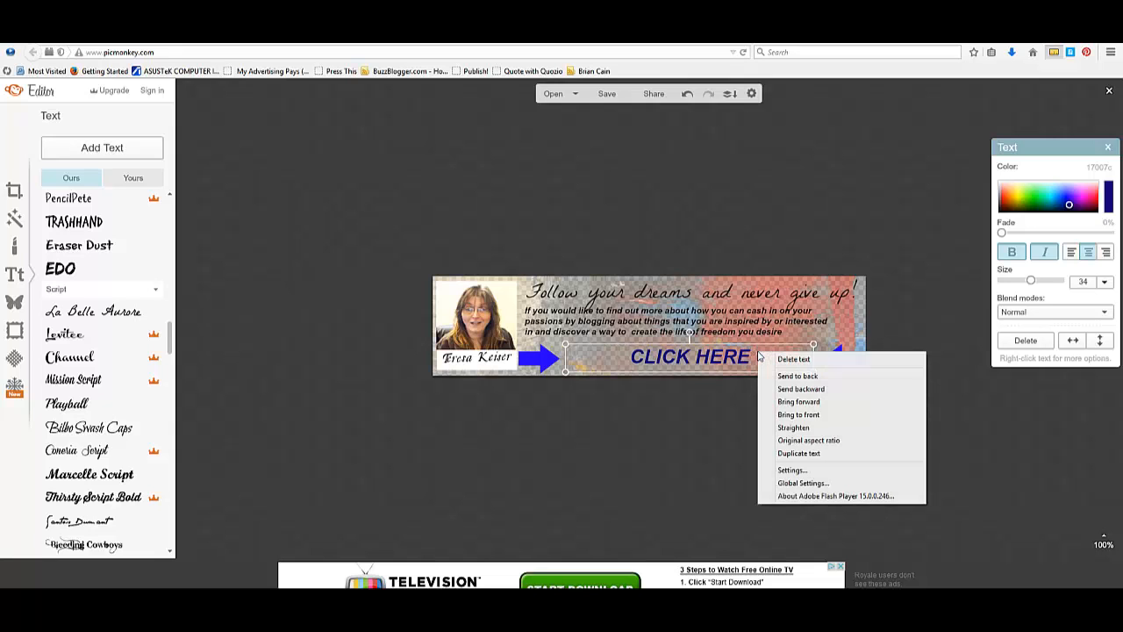
{"action": "right_click", "coordinate": [759, 354]}
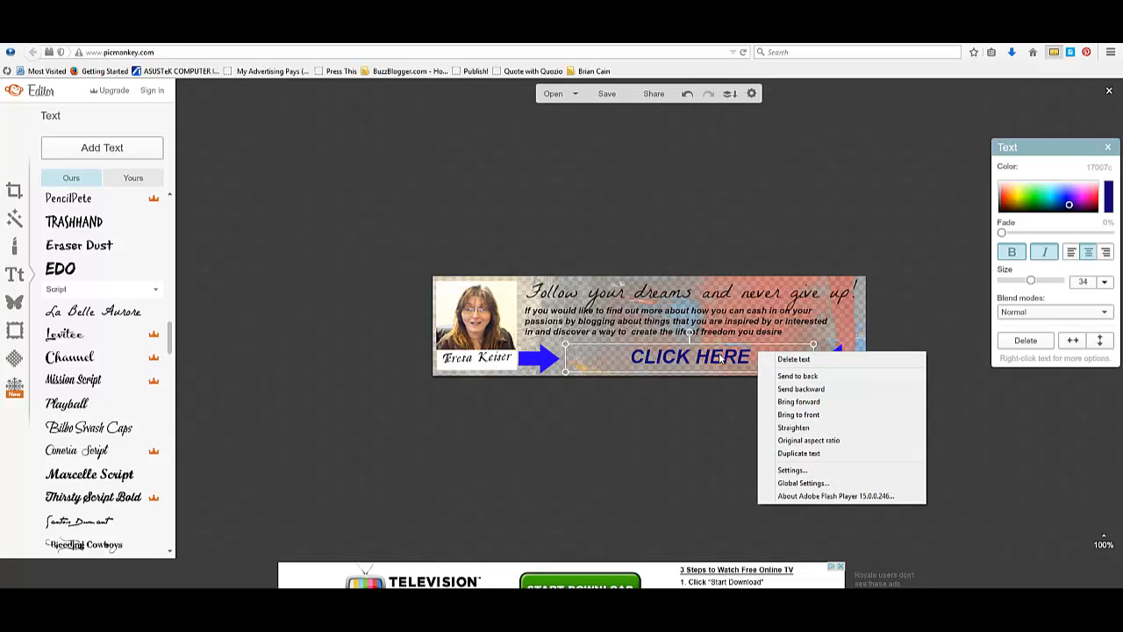
{"action": "left_click", "coordinate": [798, 453]}
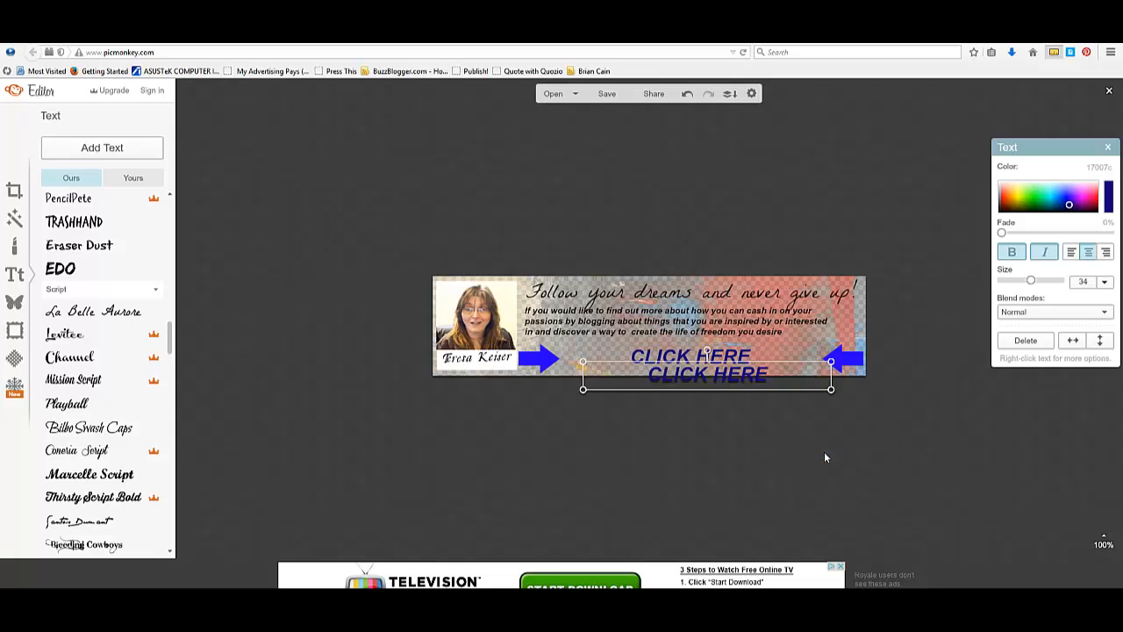
Color the duplicated CLICK HERE text red (ff2c12) and place it over the blue original with a slight offset
{"action": "left_click", "coordinate": [1004, 196]}
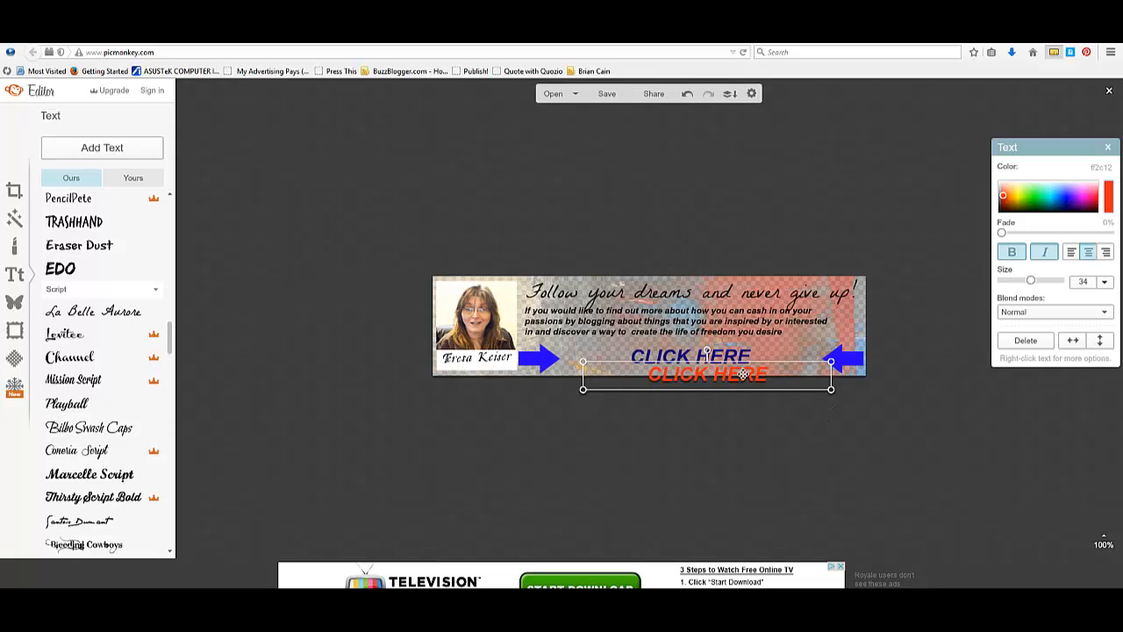
{"action": "left_click_drag", "start_coordinate": [744, 374], "coordinate": [723, 356]}
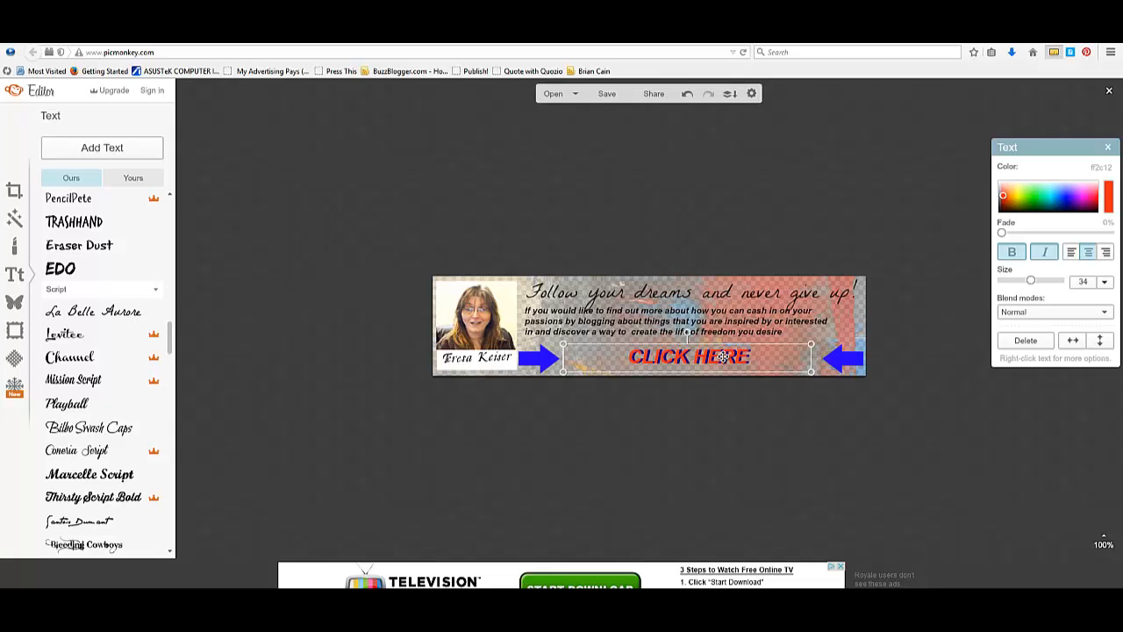
Send the red CLICK HERE text to the back, behind the dark blue copy
{"action": "left_click", "coordinate": [851, 326]}
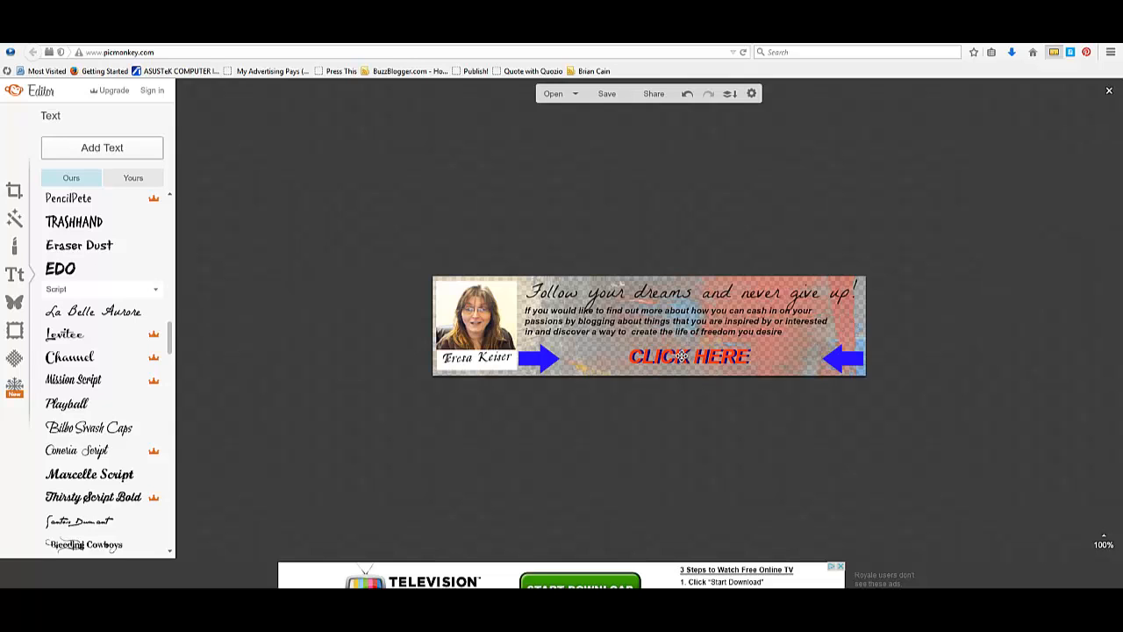
{"action": "left_click", "coordinate": [686, 355]}
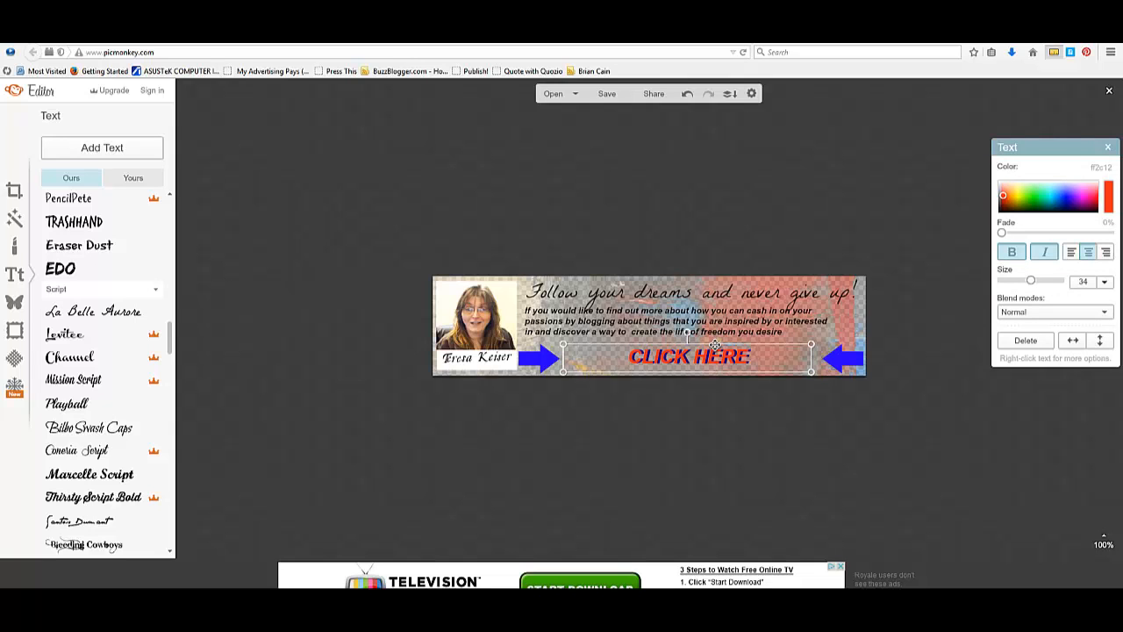
{"action": "right_click", "coordinate": [718, 347]}
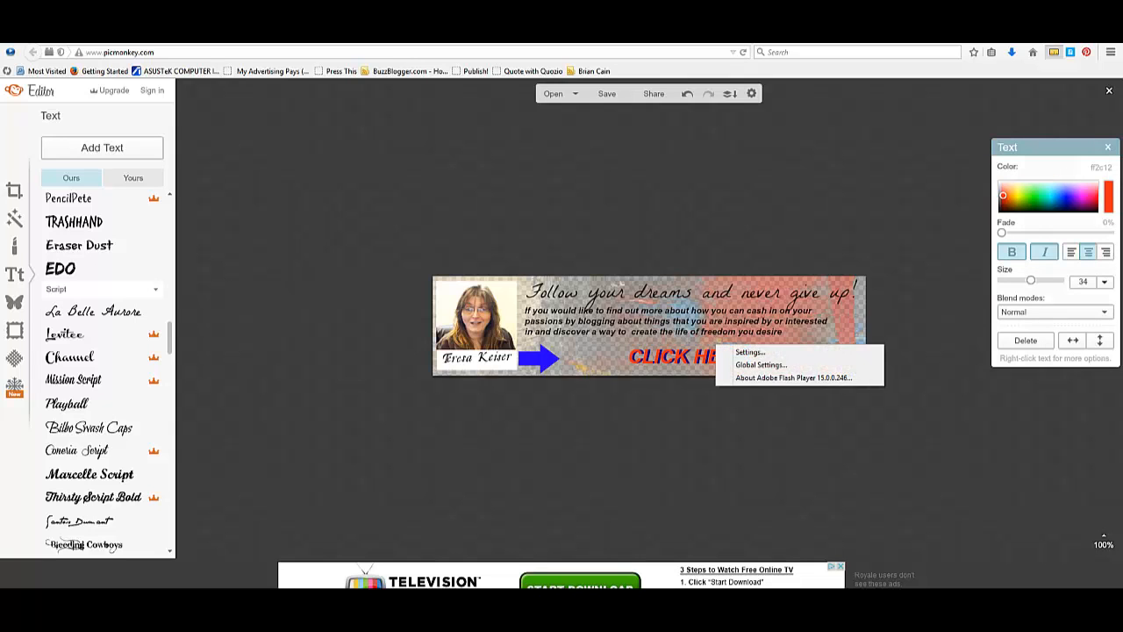
{"action": "left_click", "coordinate": [759, 318]}
{"action": "left_click", "coordinate": [745, 356]}
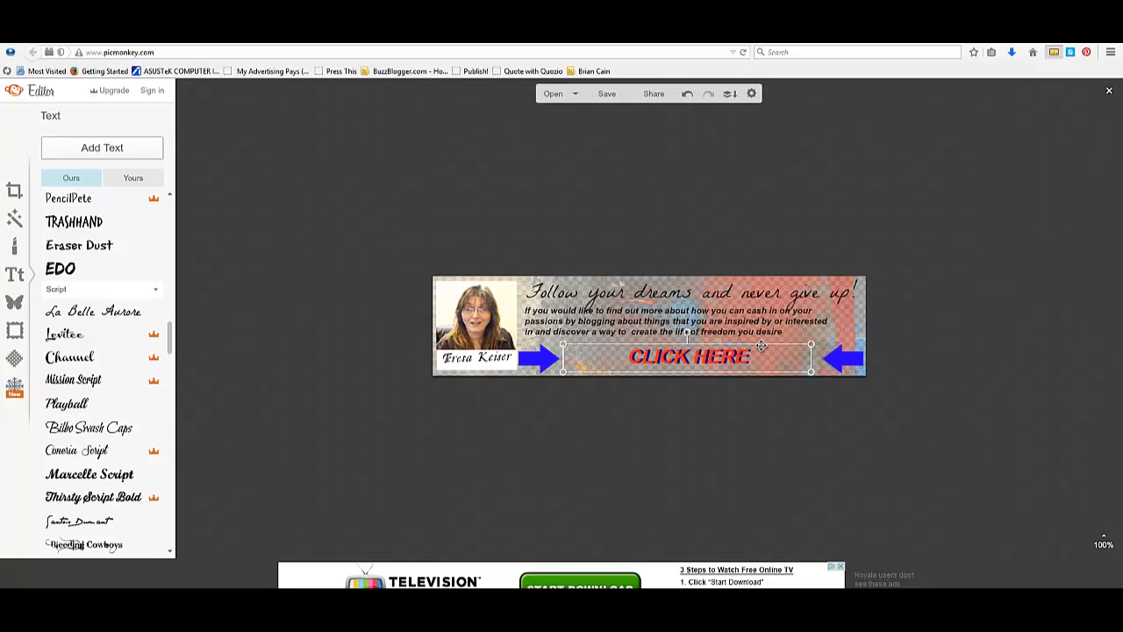
{"action": "right_click", "coordinate": [762, 345]}
{"action": "left_click", "coordinate": [775, 333]}
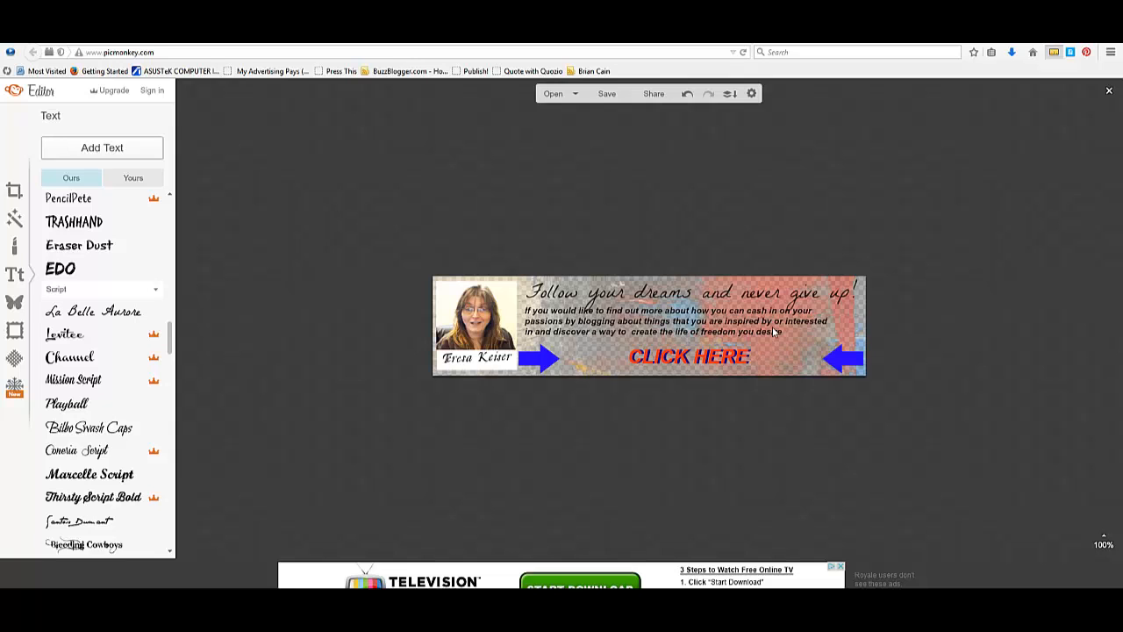
{"action": "key", "text": "Delete"}
{"action": "left_click", "coordinate": [768, 357]}
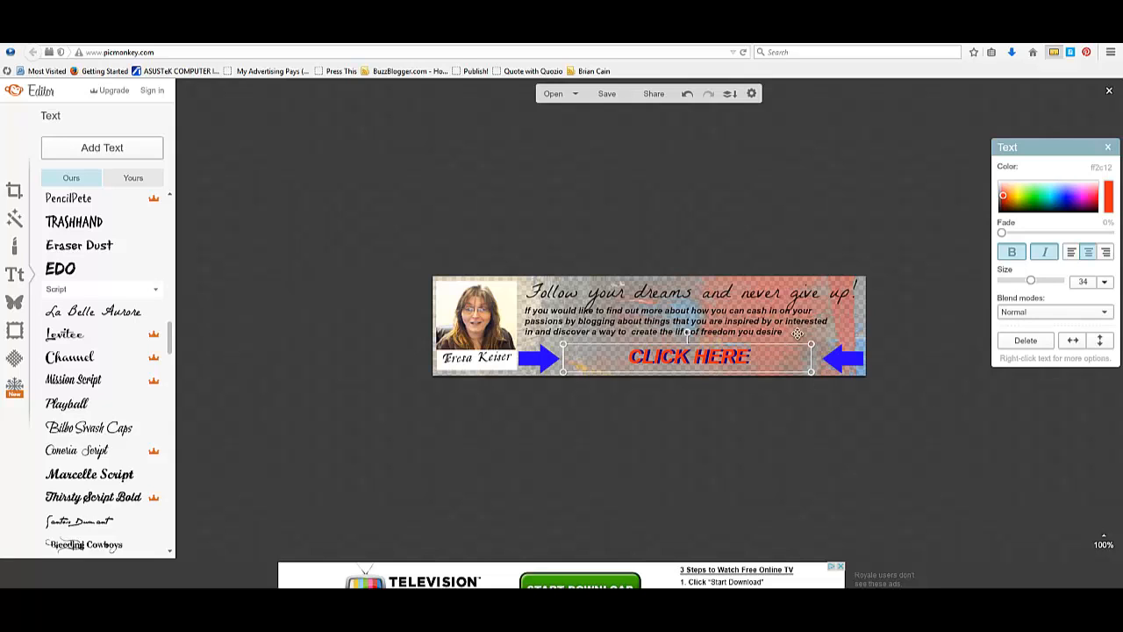
{"action": "right_click", "coordinate": [783, 361]}
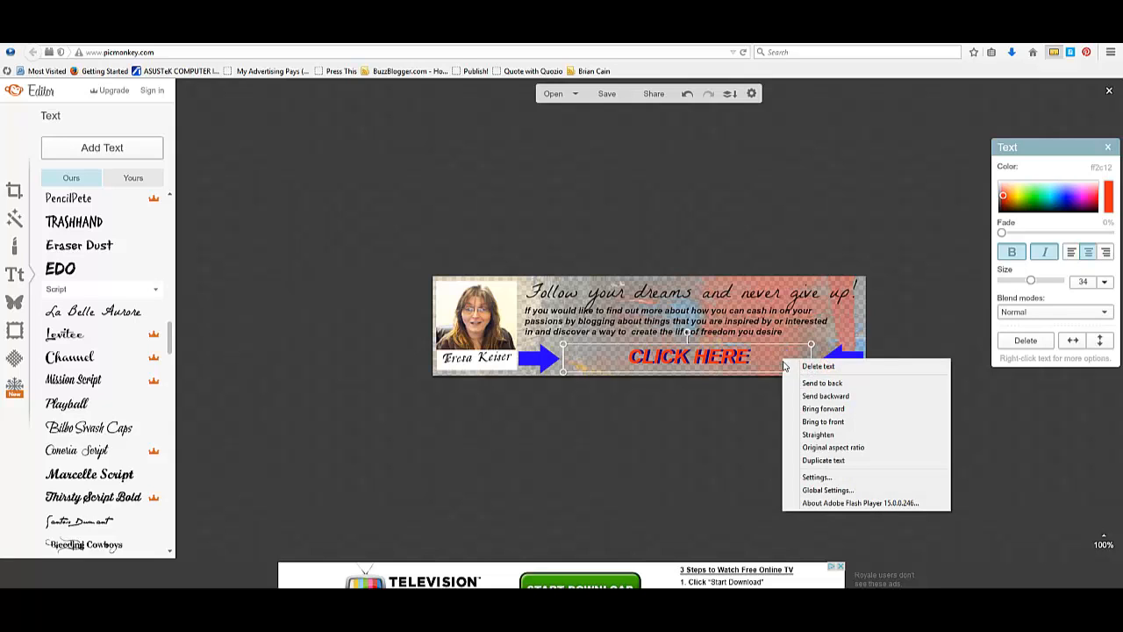
{"action": "left_click", "coordinate": [812, 384]}
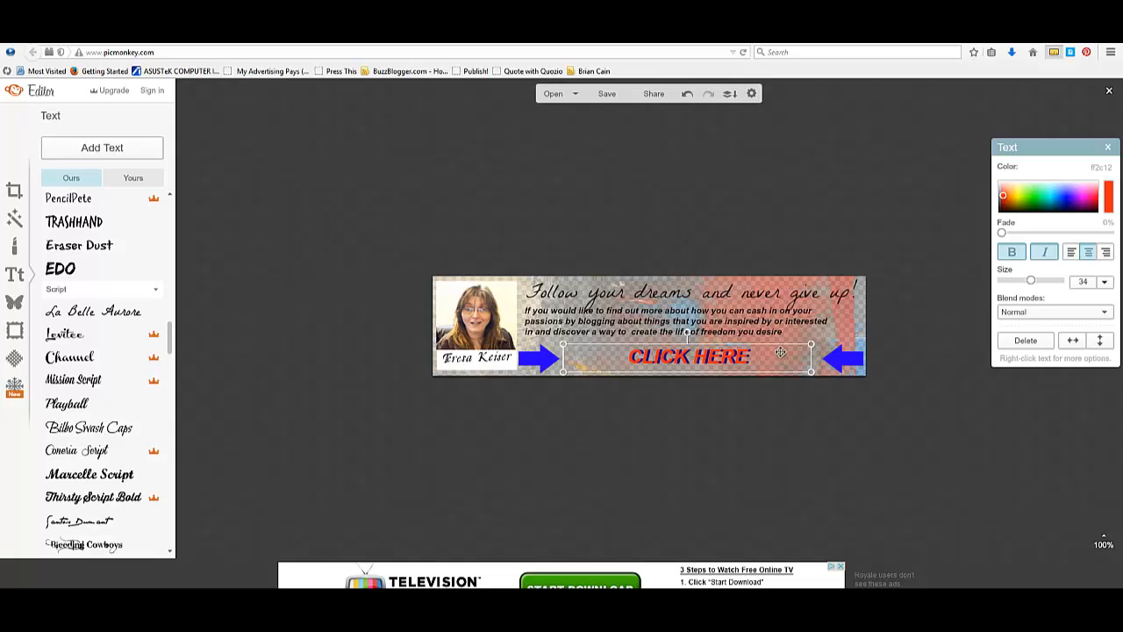
{"action": "left_click", "coordinate": [805, 311]}
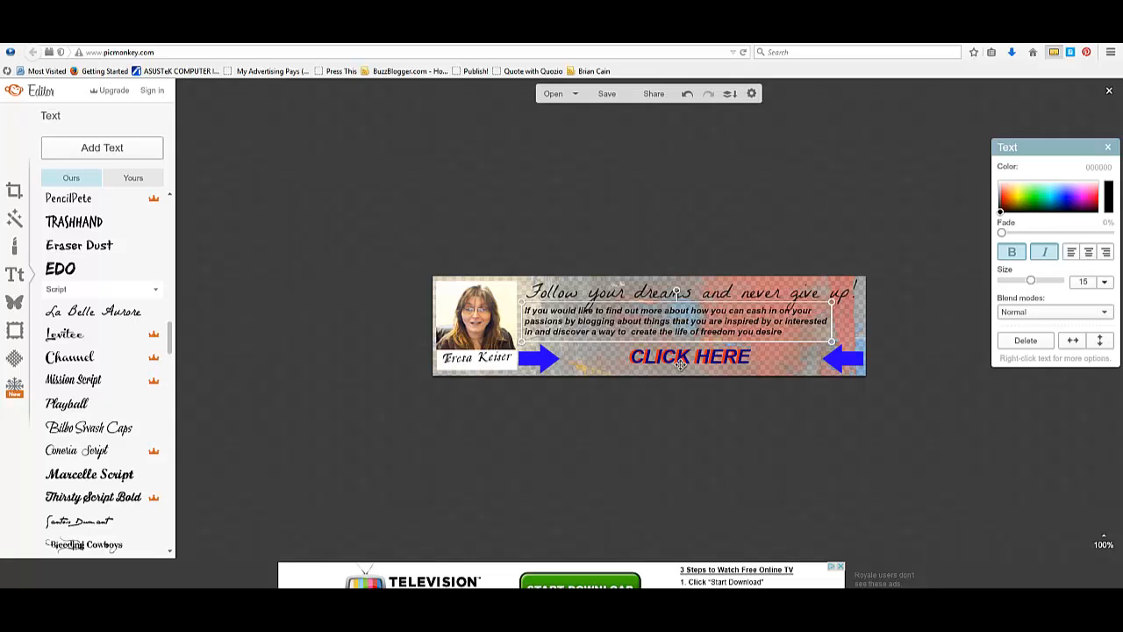
Try to open the stacking-order options for the dark blue CLICK HERE text
{"action": "left_click", "coordinate": [741, 356]}
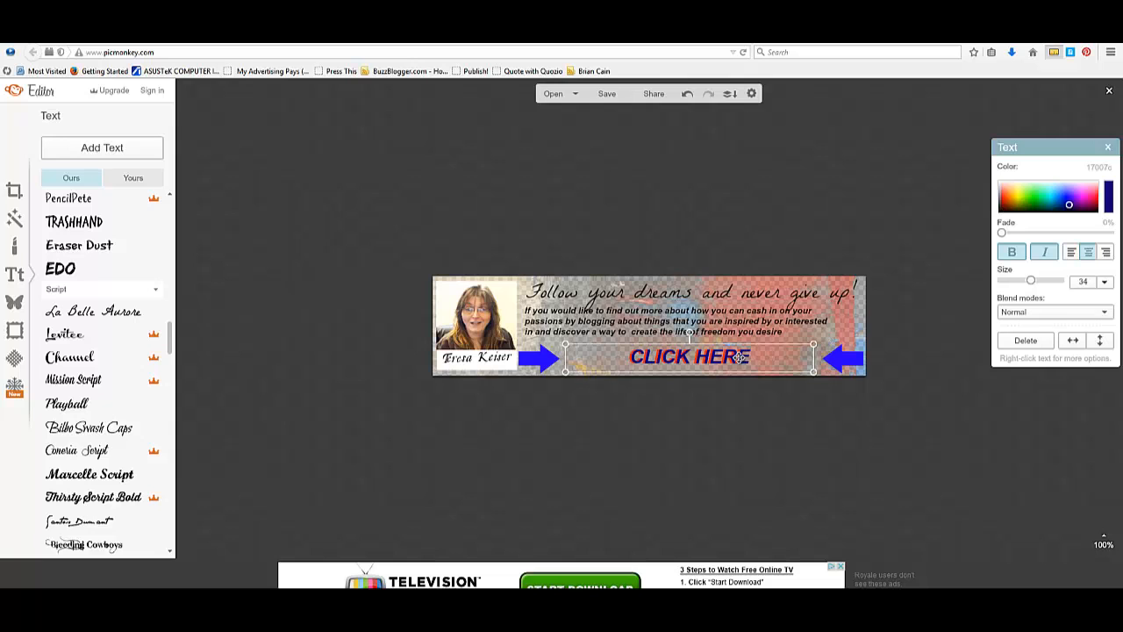
{"action": "right_click", "coordinate": [742, 356]}
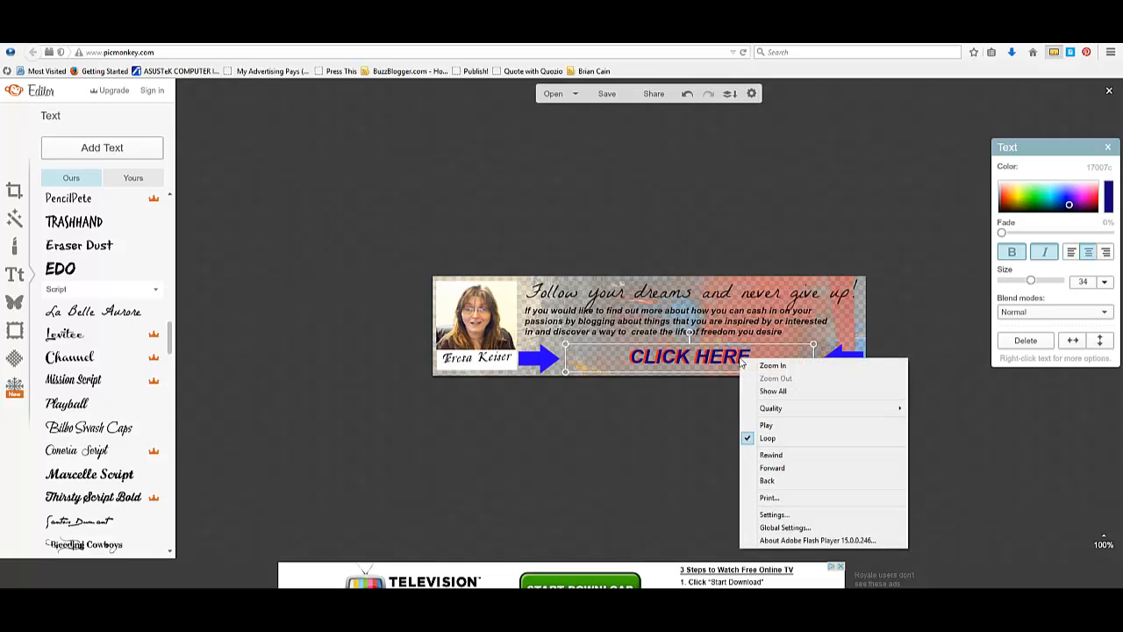
{"action": "left_click", "coordinate": [787, 339]}
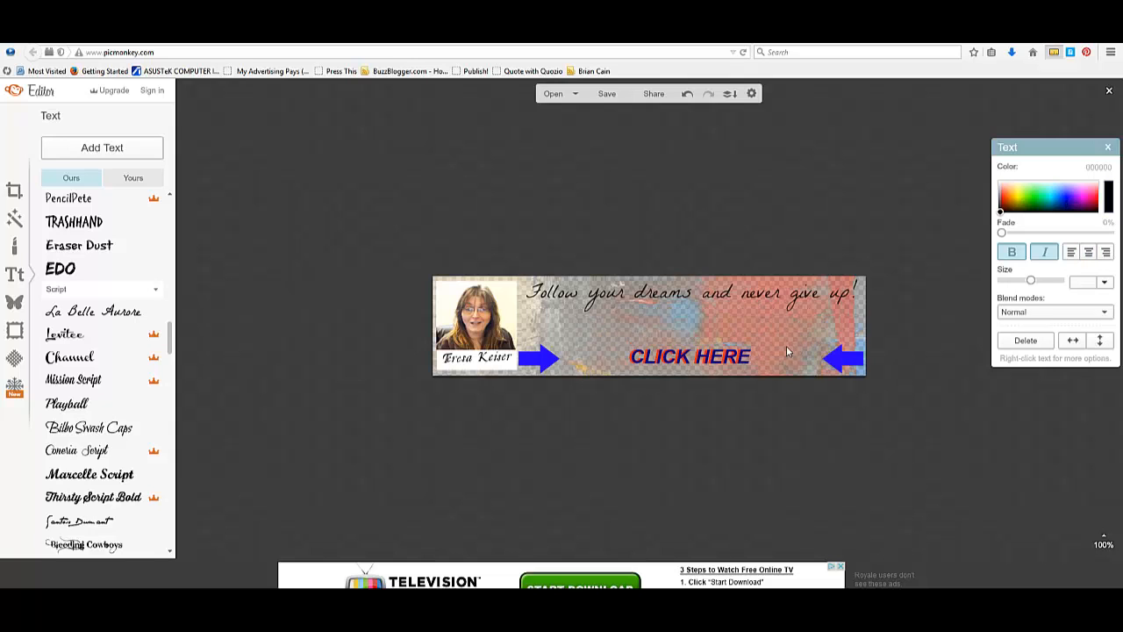
{"action": "left_click", "coordinate": [747, 354]}
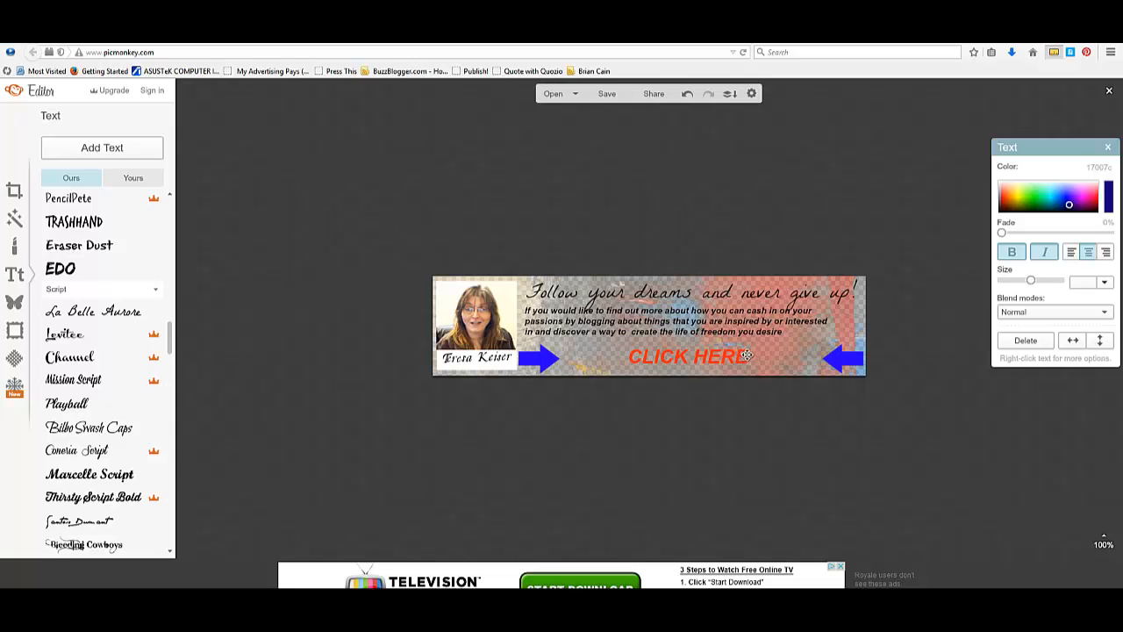
{"action": "left_click", "coordinate": [793, 331]}
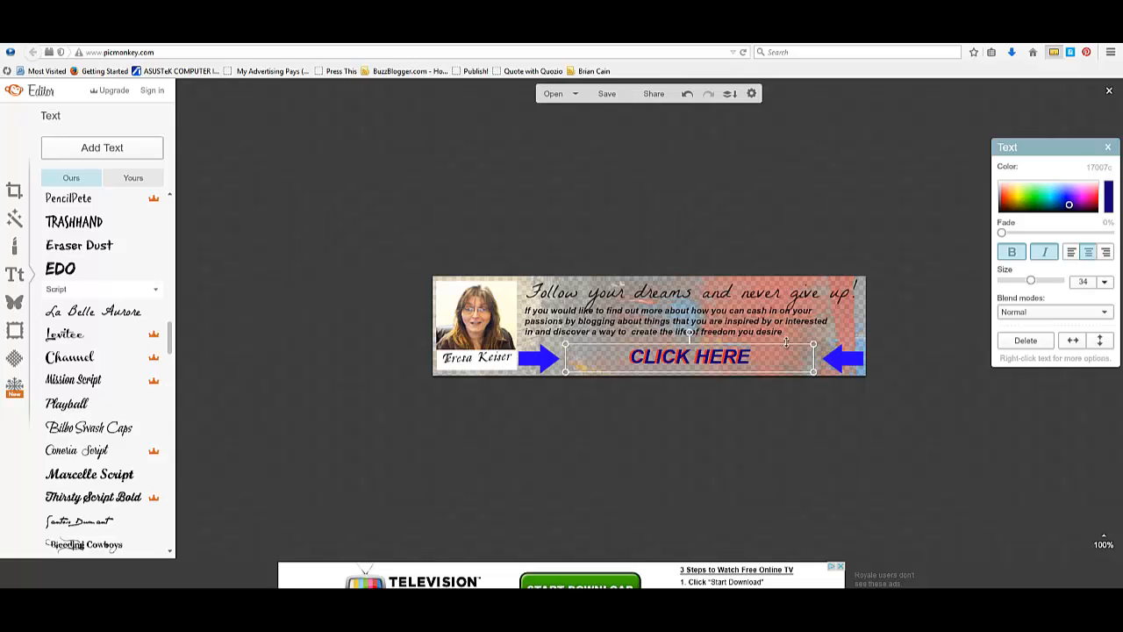
{"action": "right_click", "coordinate": [782, 344]}
{"action": "left_click", "coordinate": [787, 330]}
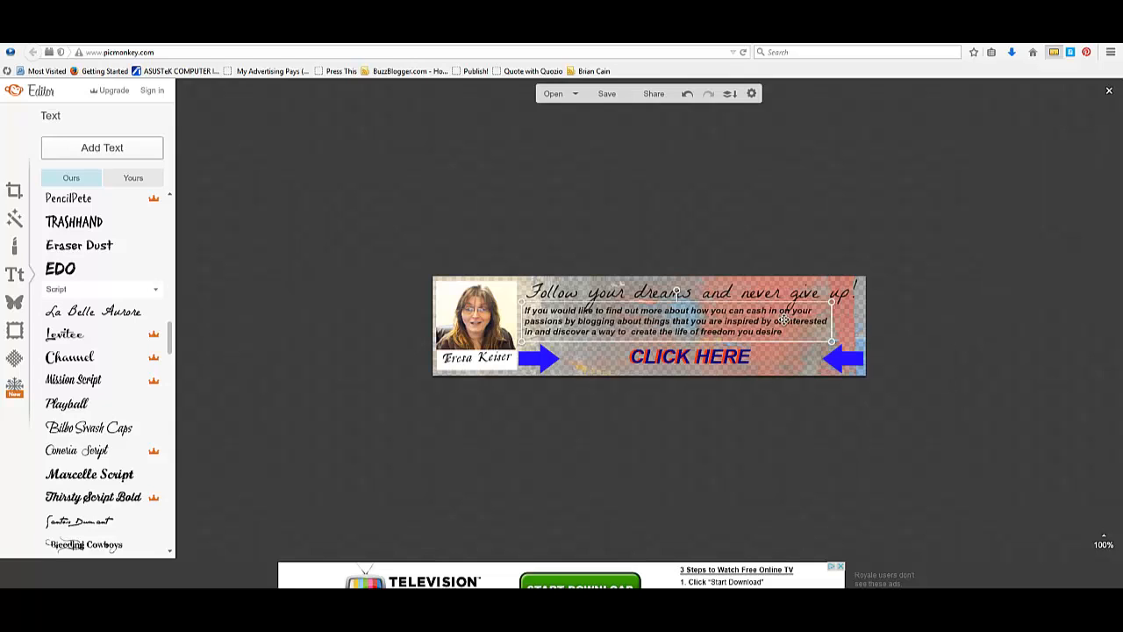
{"action": "left_click", "coordinate": [768, 353]}
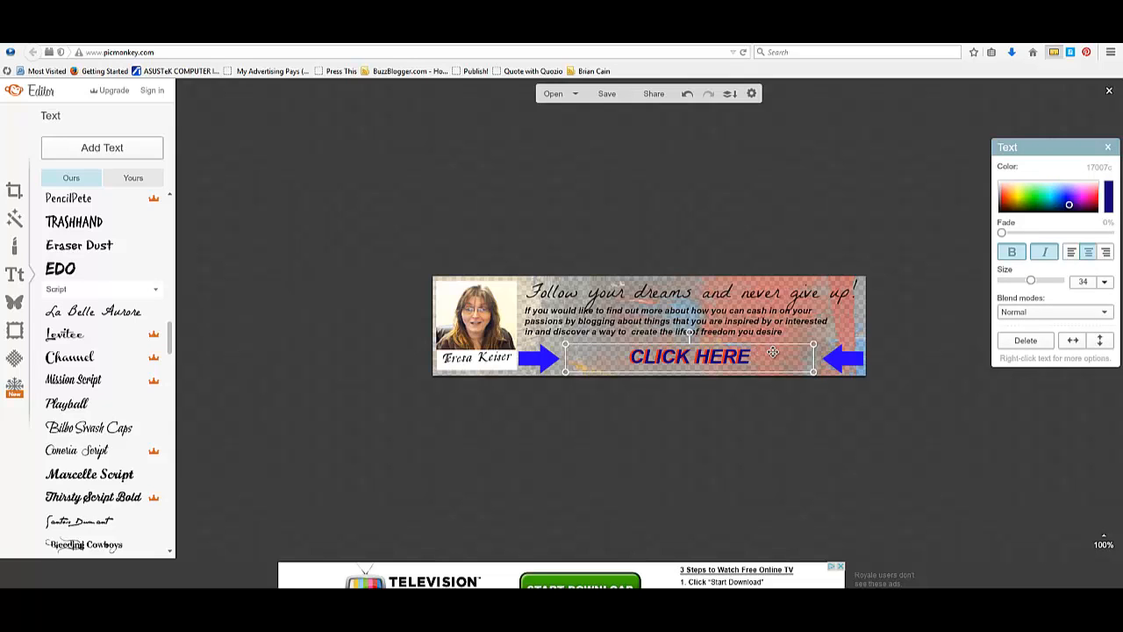
{"action": "double_click", "coordinate": [774, 352]}
{"action": "left_click", "coordinate": [784, 333]}
{"action": "right_click", "coordinate": [778, 351]}
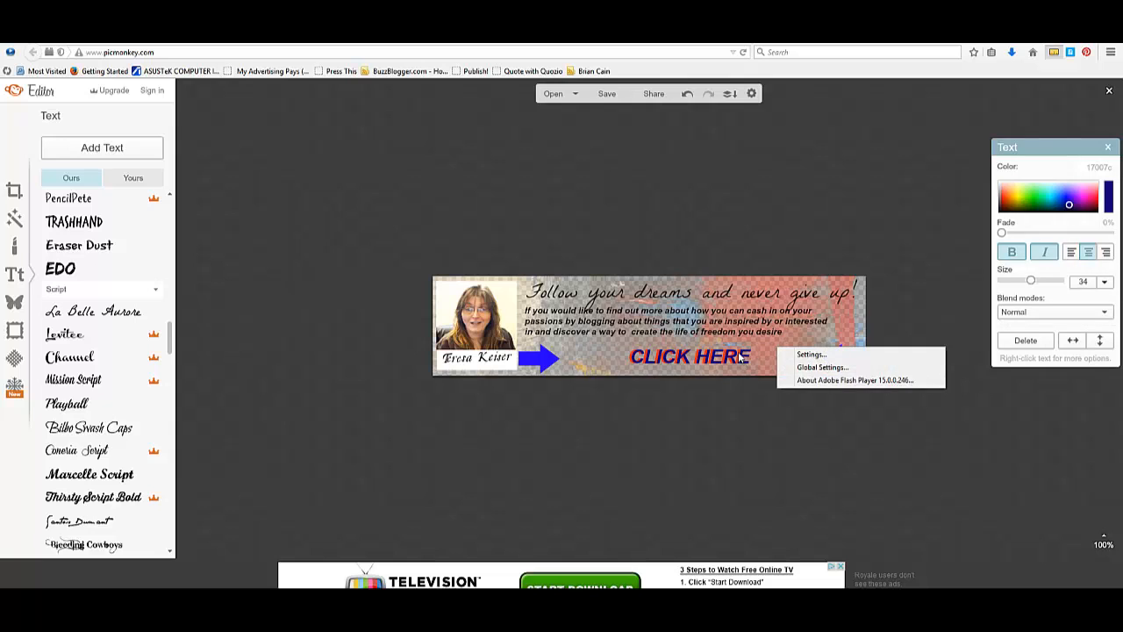
{"action": "left_click", "coordinate": [788, 319]}
{"action": "left_click", "coordinate": [753, 353]}
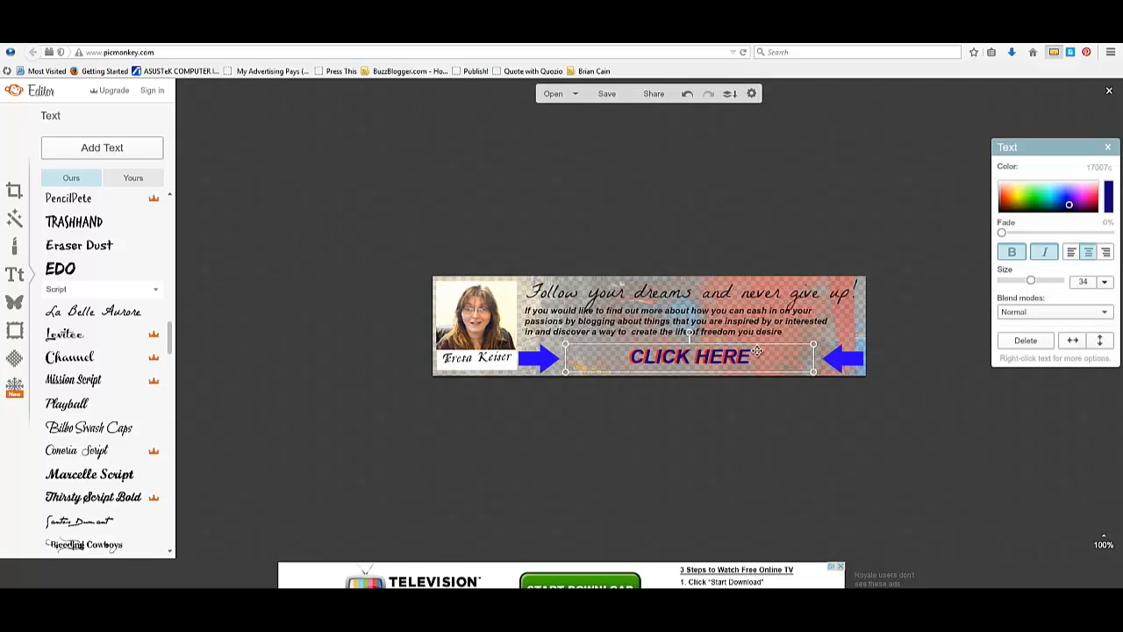
{"action": "right_click", "coordinate": [740, 360]}
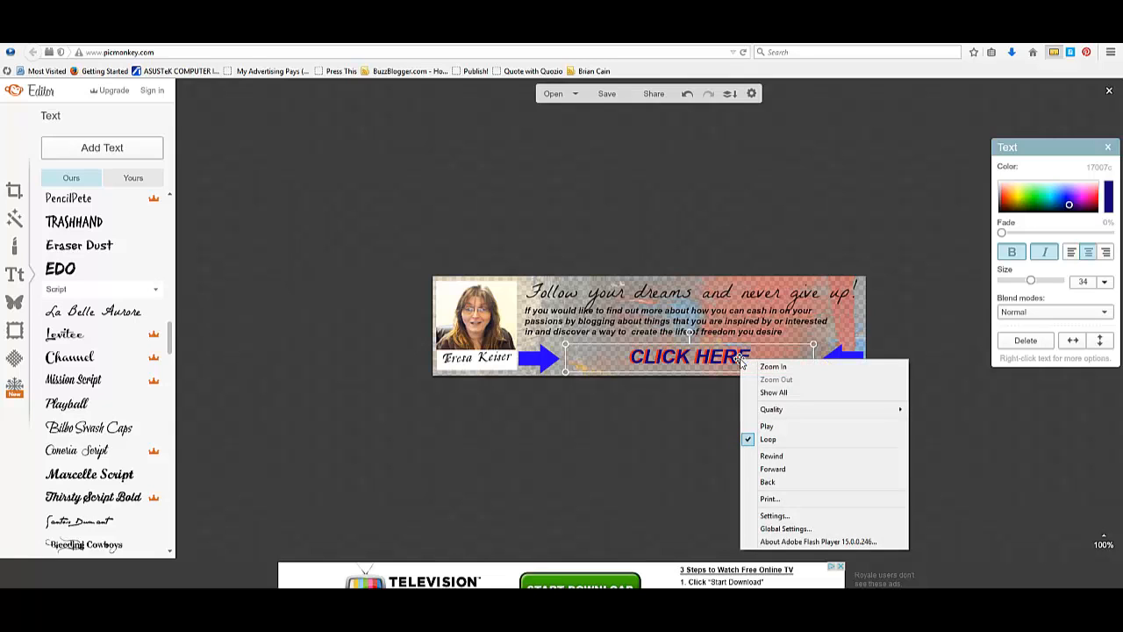
{"action": "left_click", "coordinate": [811, 319]}
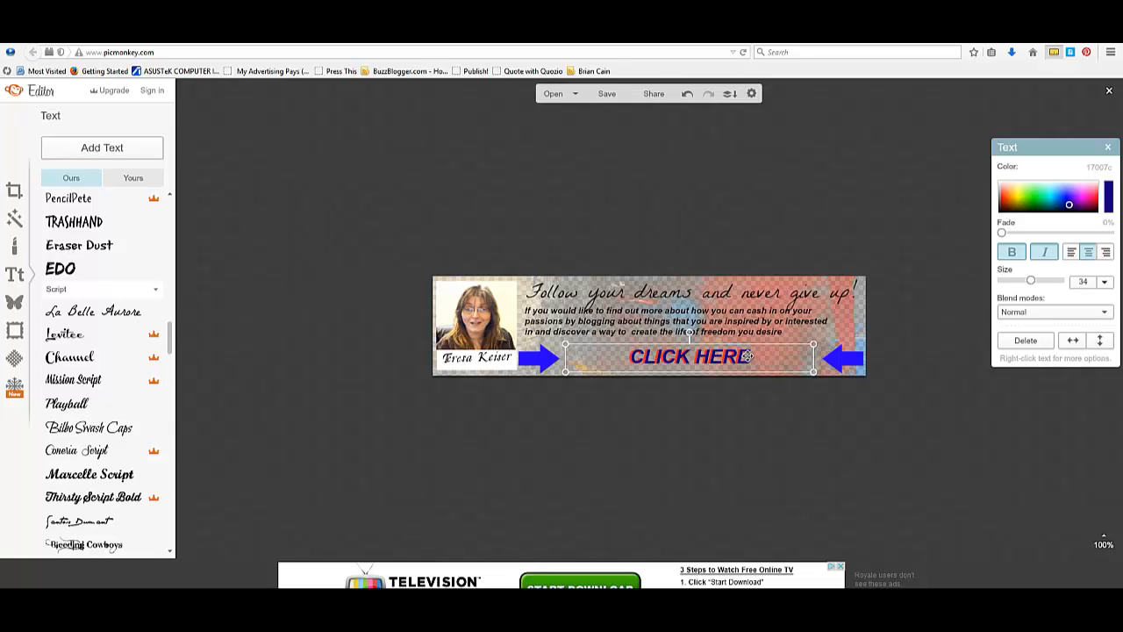
Move the dark blue CLICK HERE text up off the red one and bring the red text to the front
{"action": "left_click_drag", "start_coordinate": [747, 354], "coordinate": [718, 345]}
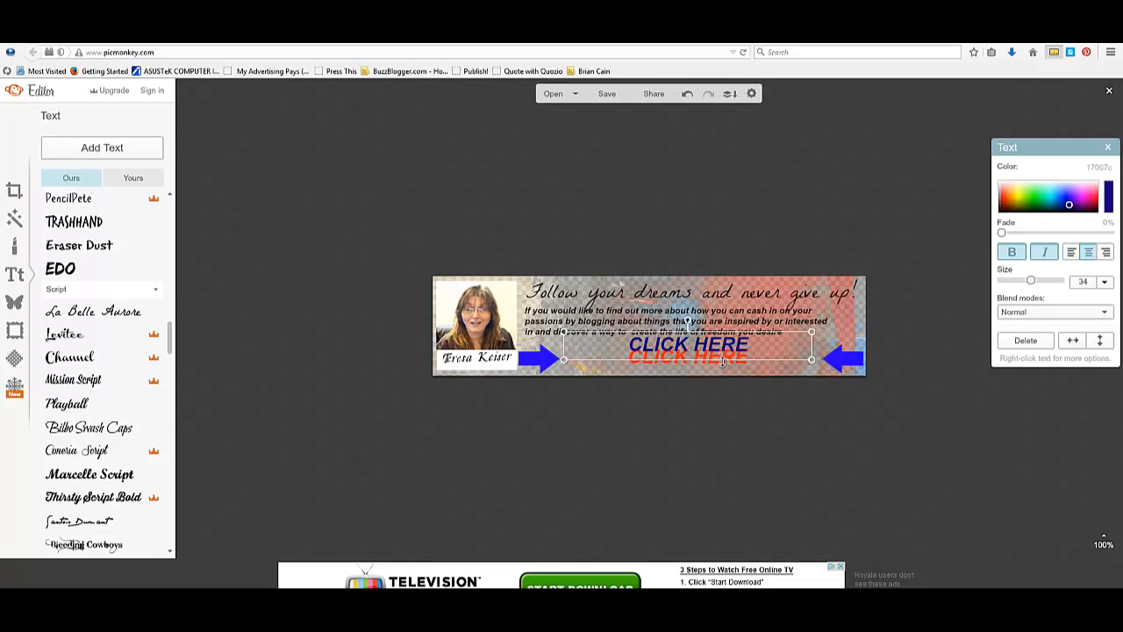
{"action": "left_click_drag", "start_coordinate": [730, 339], "coordinate": [729, 325]}
{"action": "left_click", "coordinate": [703, 356]}
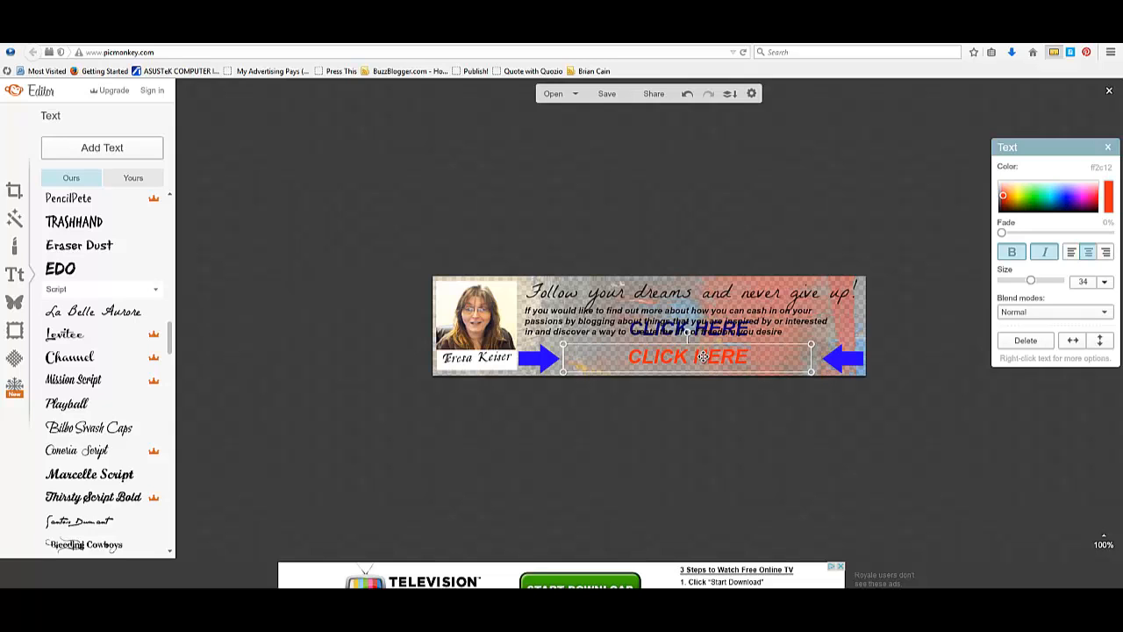
{"action": "right_click", "coordinate": [703, 358]}
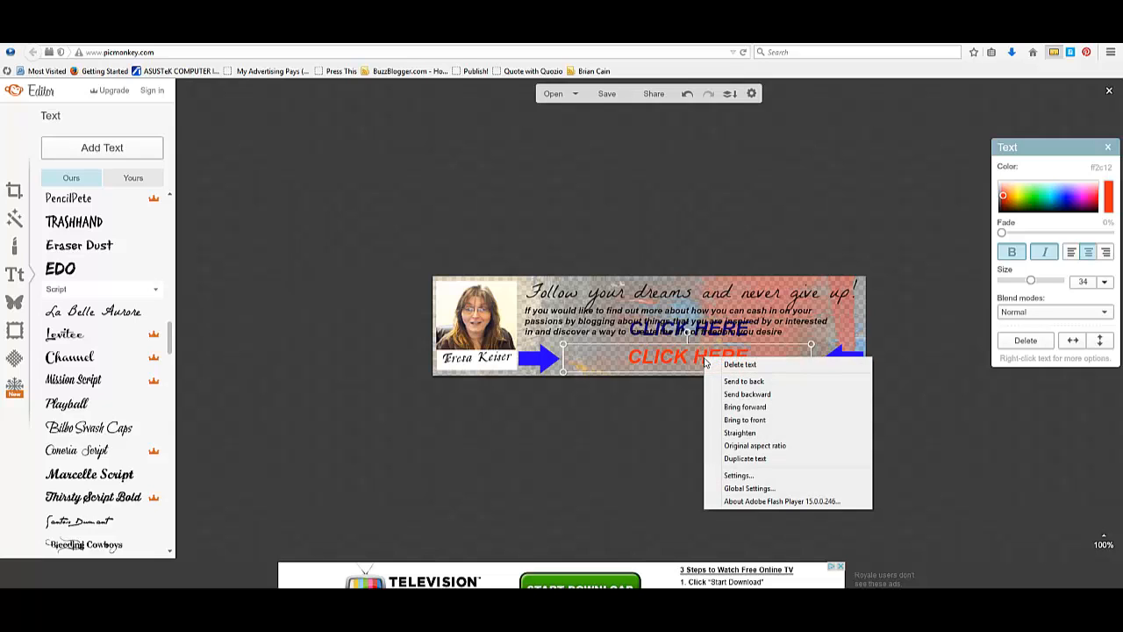
{"action": "left_click", "coordinate": [753, 420]}
Move the dark blue CLICK HERE text back under the red one and adjust the red text to leave a slight shadow offset
{"action": "left_click", "coordinate": [718, 329]}
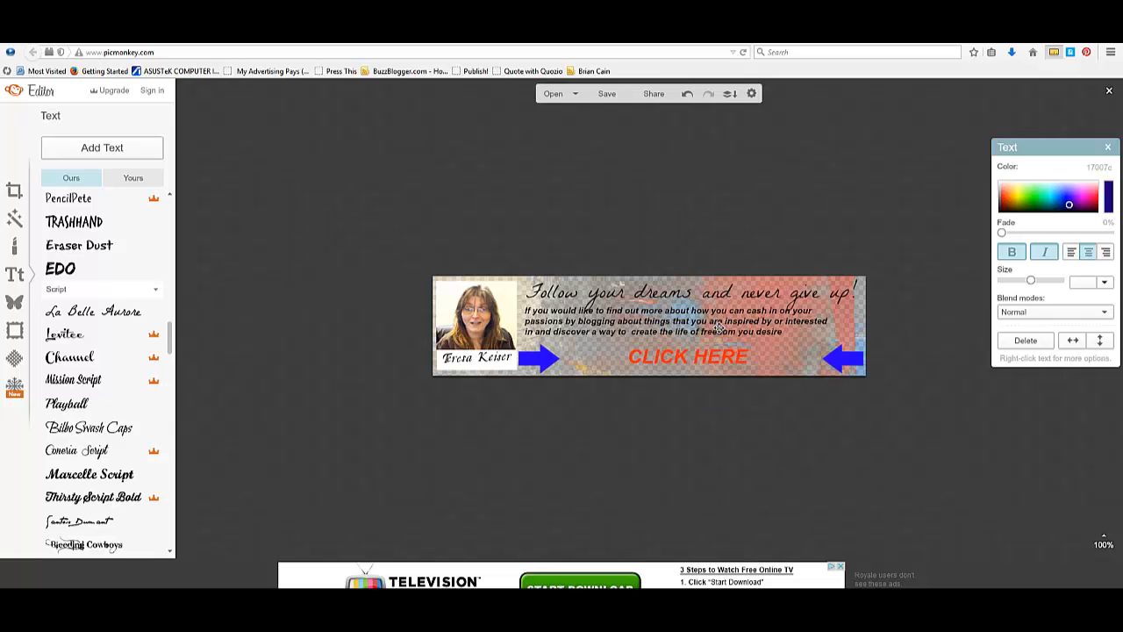
{"action": "left_click_drag", "start_coordinate": [716, 327], "coordinate": [713, 355]}
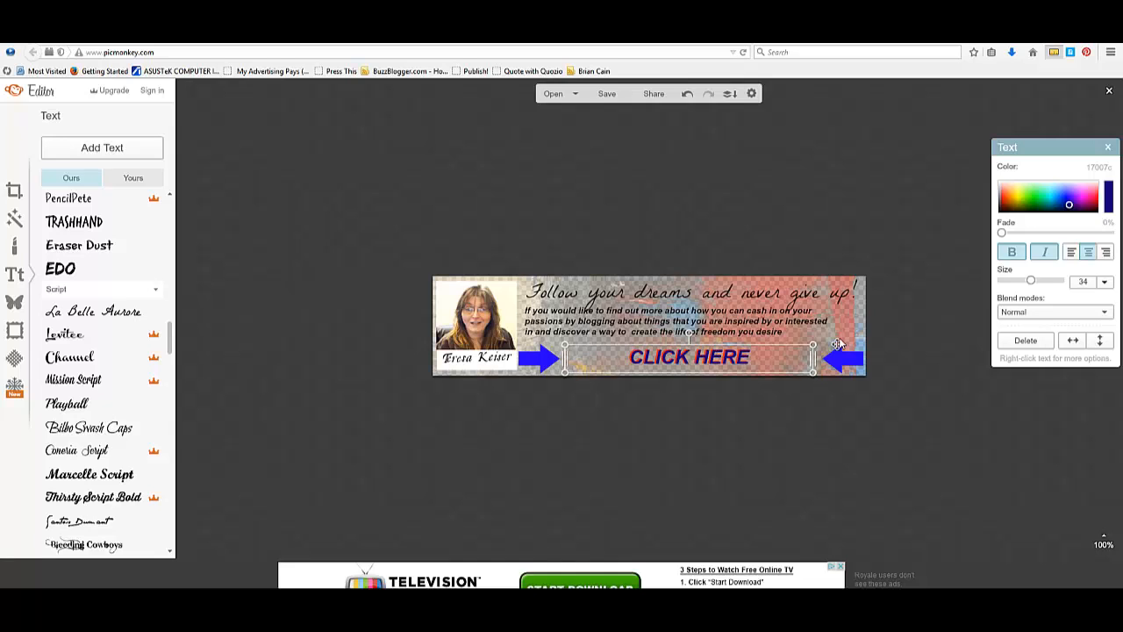
{"action": "key", "text": "Delete"}
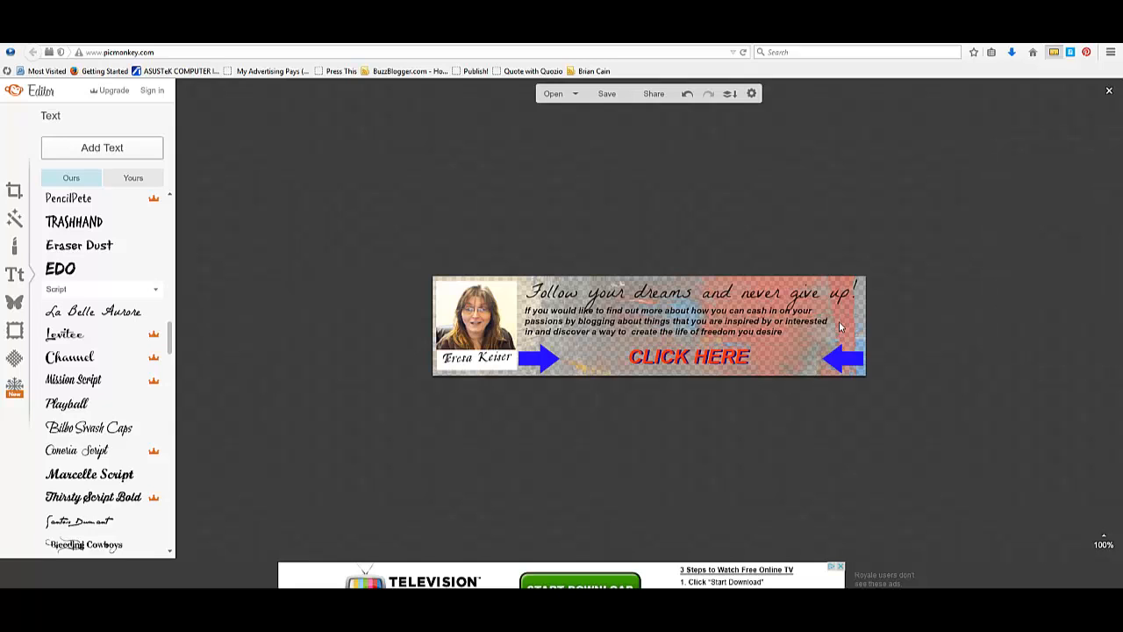
{"action": "left_click", "coordinate": [702, 358]}
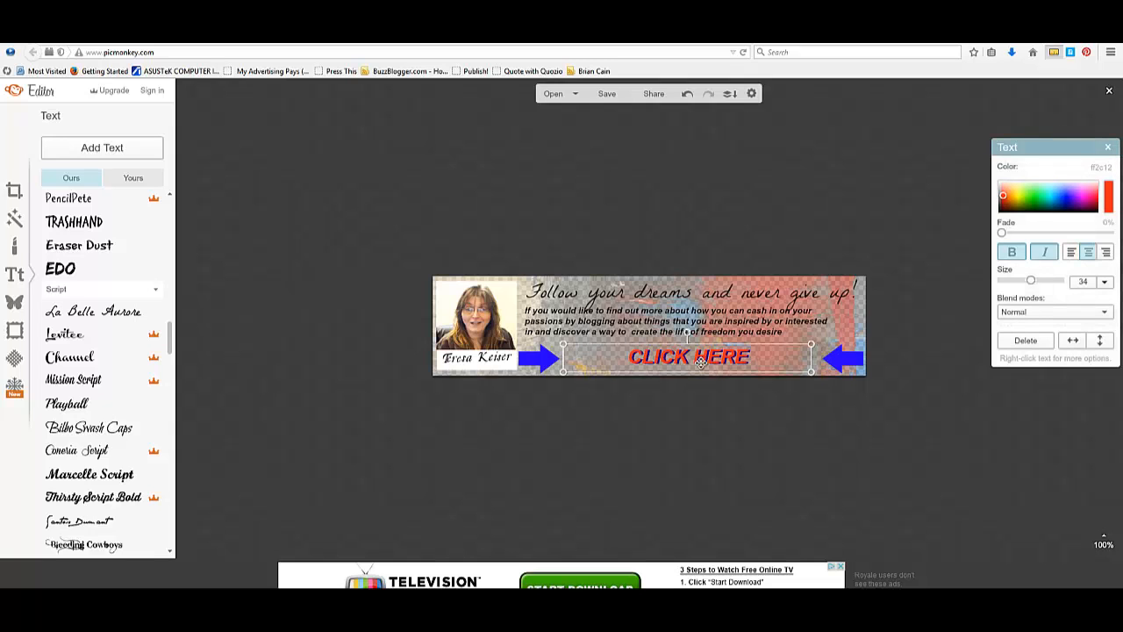
{"action": "left_click_drag", "start_coordinate": [700, 357], "coordinate": [700, 357]}
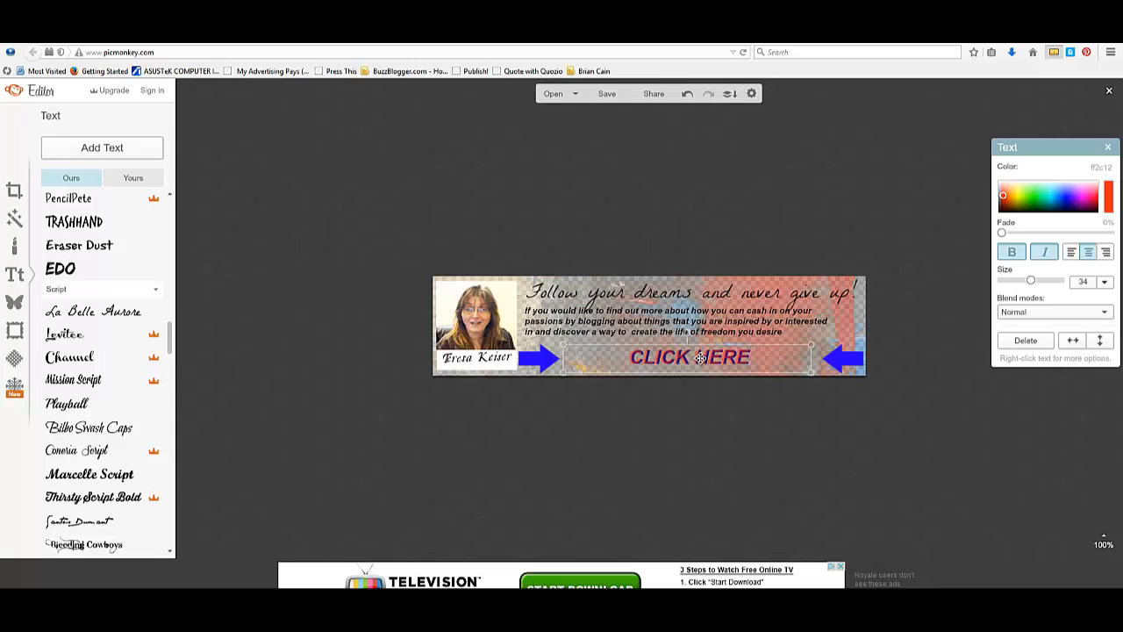
{"action": "left_click", "coordinate": [701, 358]}
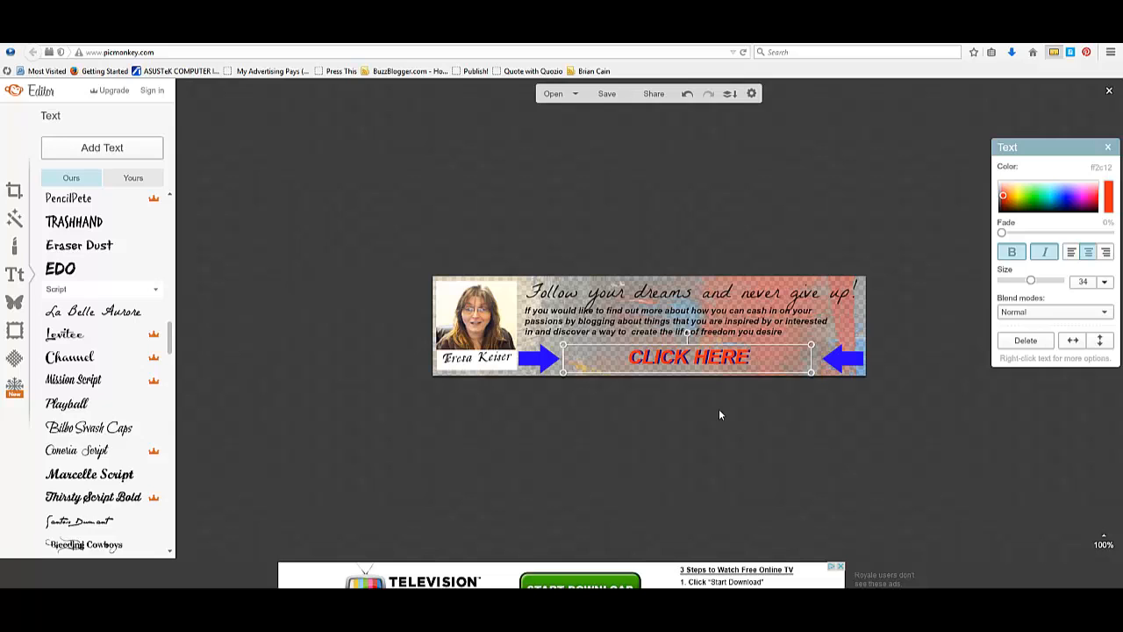
{"action": "left_click", "coordinate": [844, 308]}
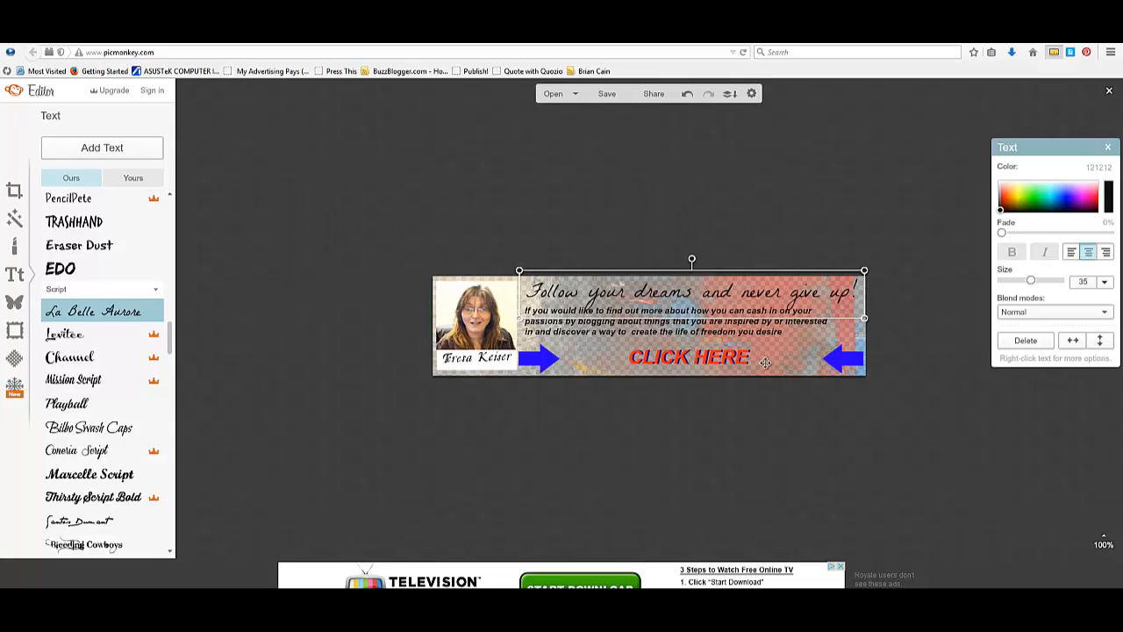
Duplicate the left-pointing blue arrow at the banner's far end
{"action": "left_click", "coordinate": [842, 359]}
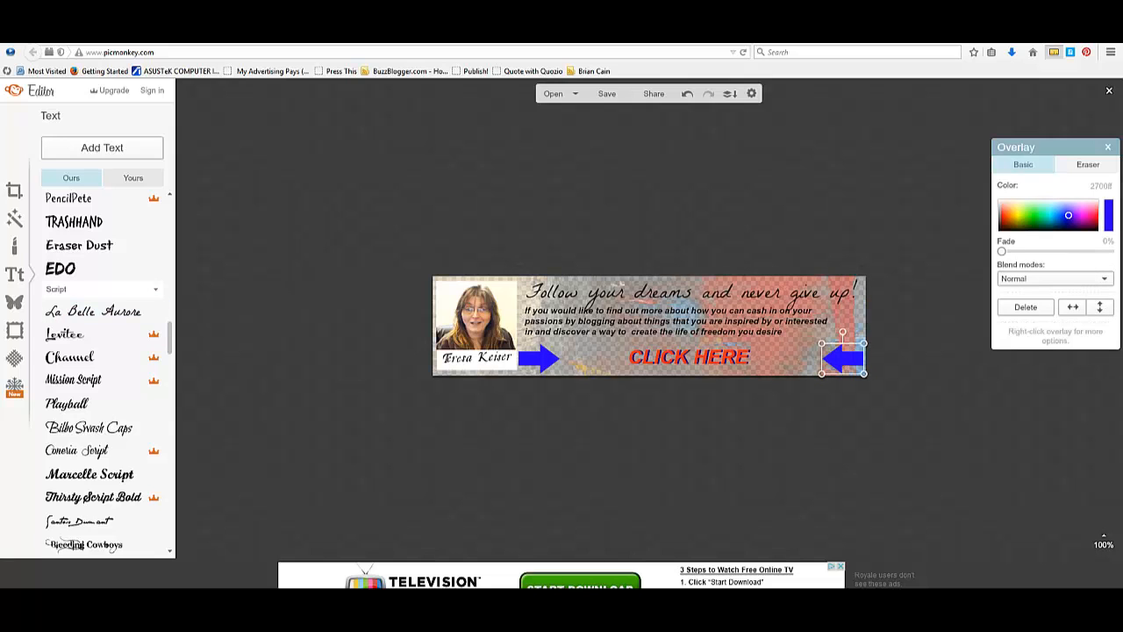
{"action": "right_click", "coordinate": [839, 358]}
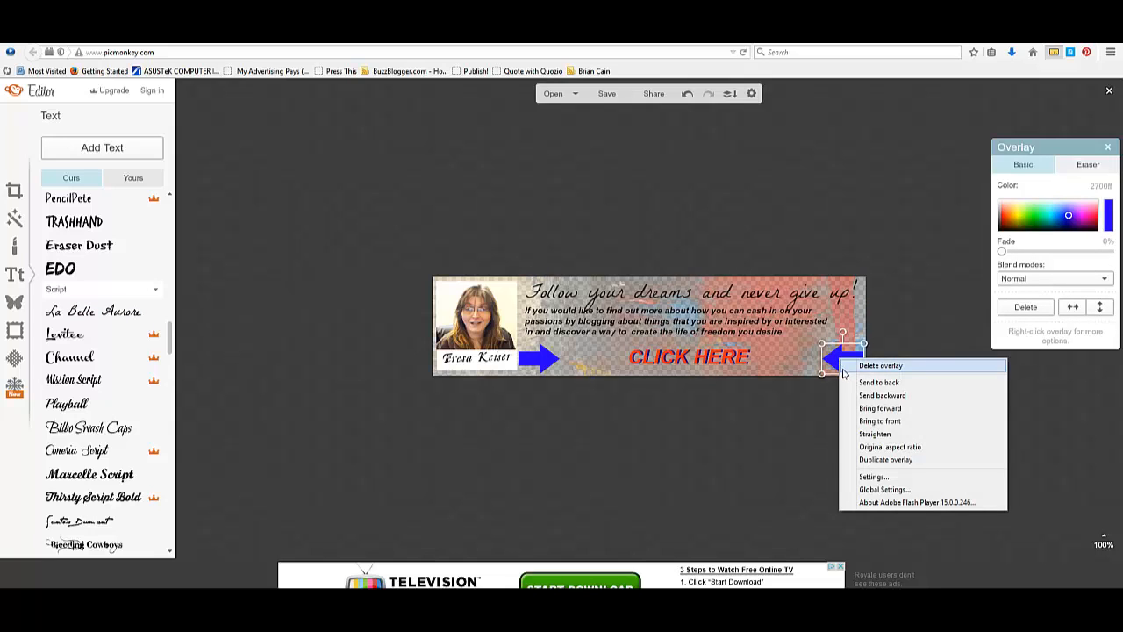
{"action": "left_click", "coordinate": [899, 459]}
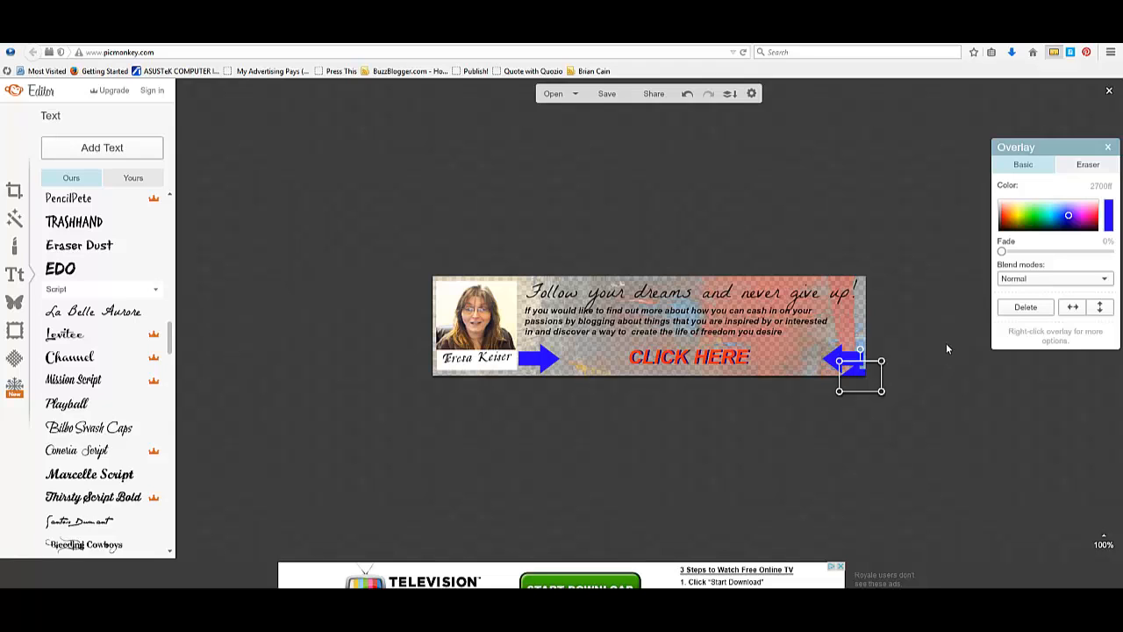
Recolor the duplicated left-pointing arrow yellow and place it over the original blue arrow with a slight offset
{"action": "left_click", "coordinate": [1019, 218]}
{"action": "mouse_move", "coordinate": [858, 368]}
{"action": "left_mouse_down"}
{"action": "mouse_move", "coordinate": [843, 349]}
{"action": "mouse_move", "coordinate": [841, 359]}
{"action": "left_mouse_up"}
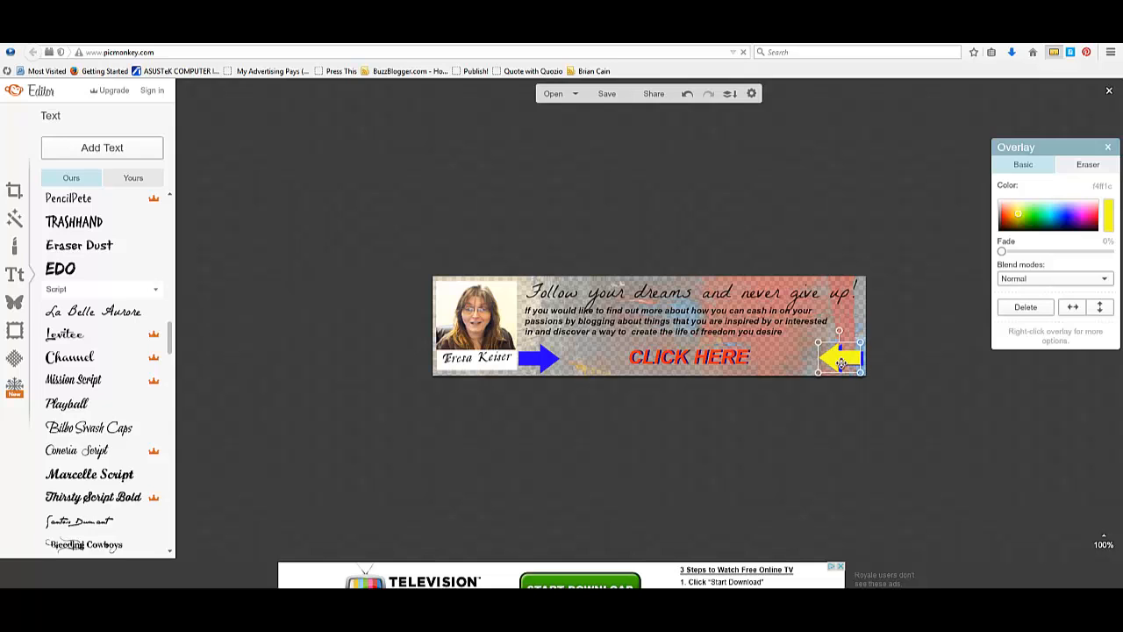
Send the yellow left-pointing arrow to the back so it sits behind the blue arrow
{"action": "right_click", "coordinate": [842, 360]}
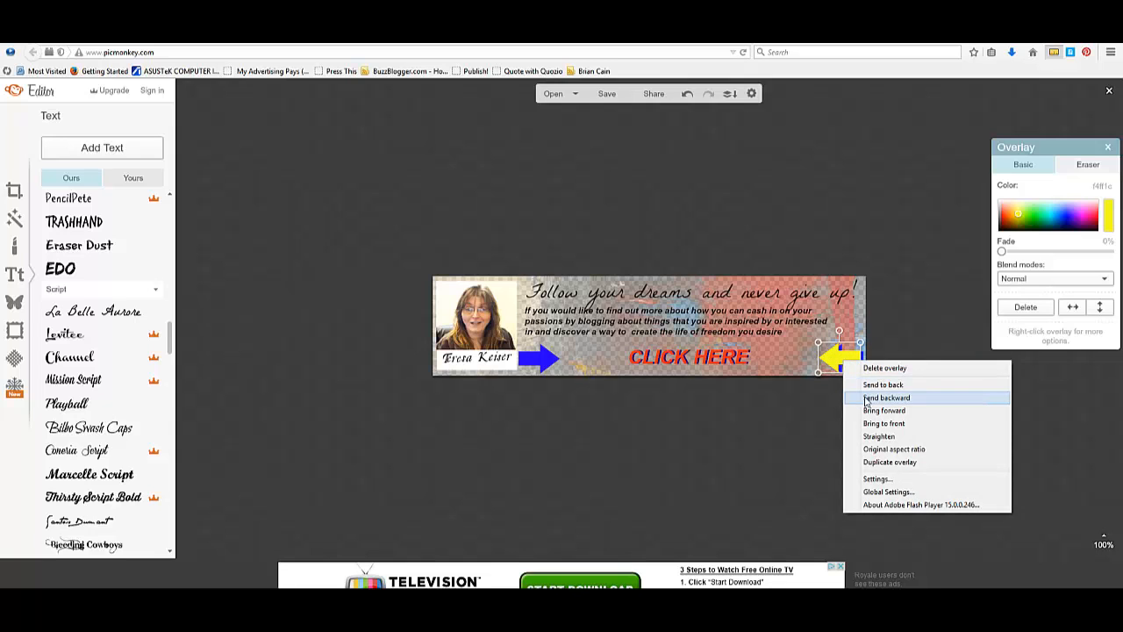
{"action": "left_click", "coordinate": [865, 399]}
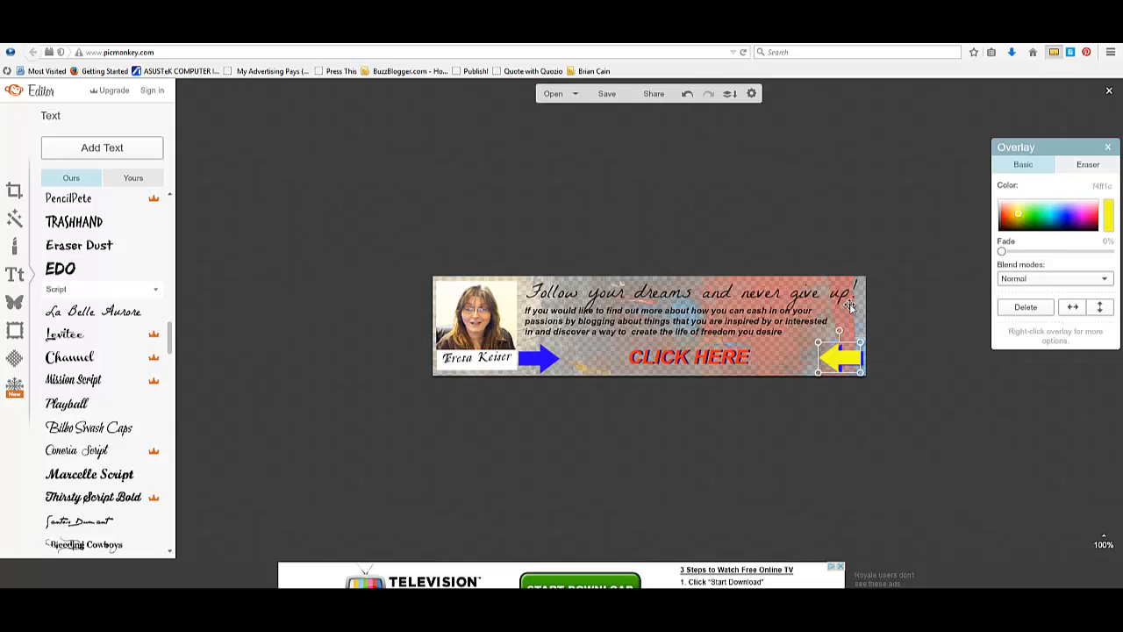
{"action": "left_click", "coordinate": [850, 305]}
{"action": "left_click", "coordinate": [837, 361]}
{"action": "right_click", "coordinate": [838, 363]}
{"action": "left_click", "coordinate": [863, 384]}
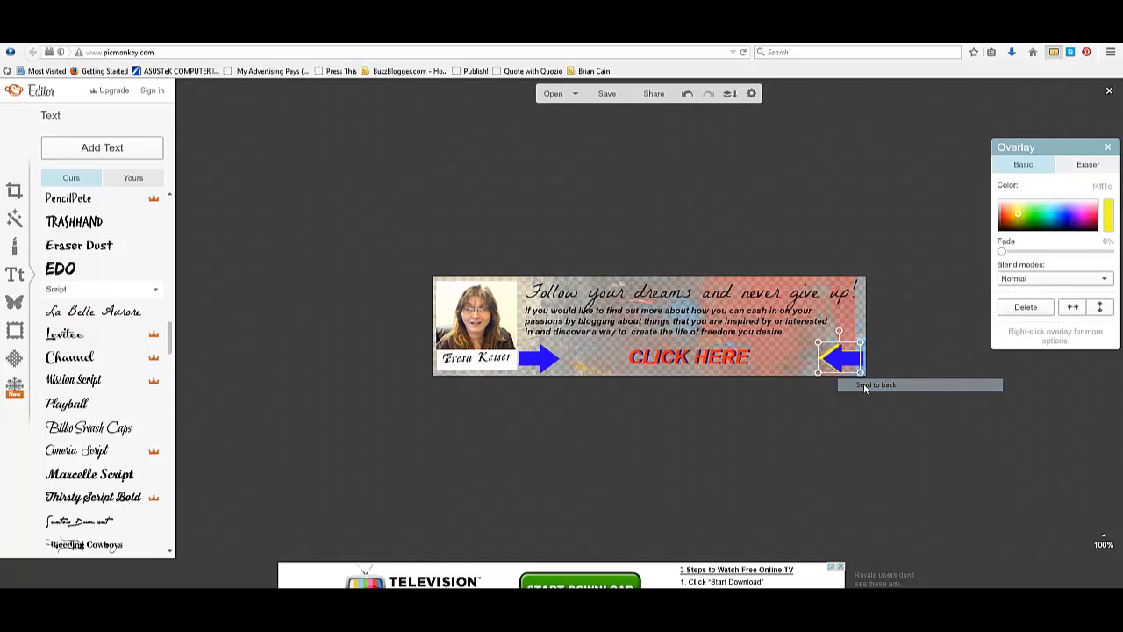
{"action": "left_click", "coordinate": [857, 402]}
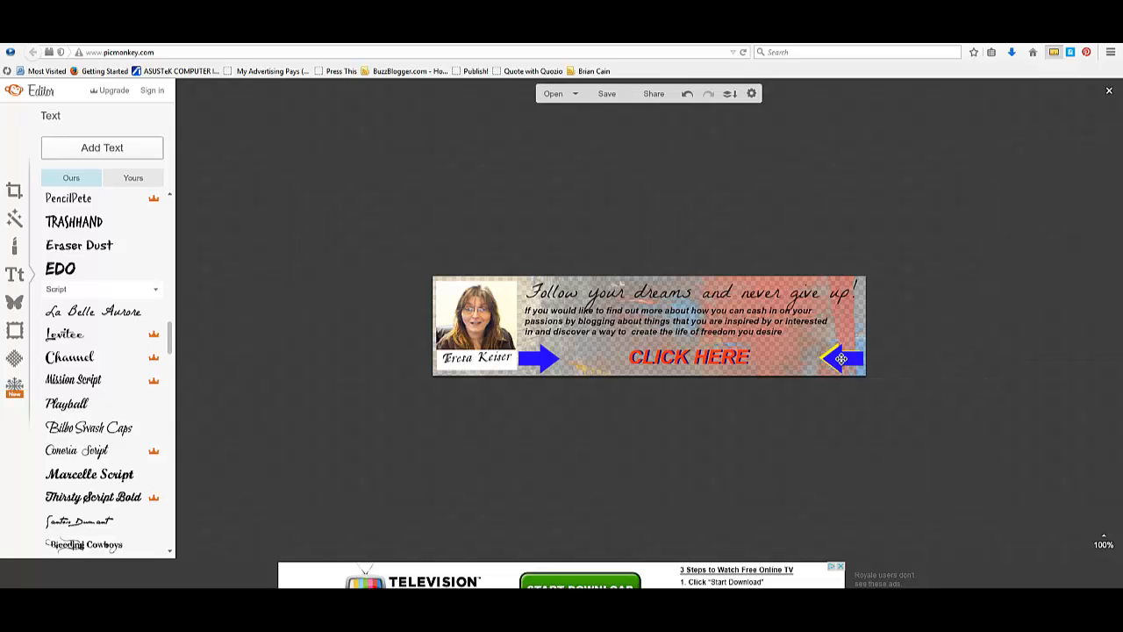
Move the blue left-pointing arrow off the yellow one toward CLICK HERE and enlarge the yellow arrow slightly
{"action": "left_click", "coordinate": [841, 358]}
{"action": "left_click_drag", "start_coordinate": [840, 358], "coordinate": [797, 355]}
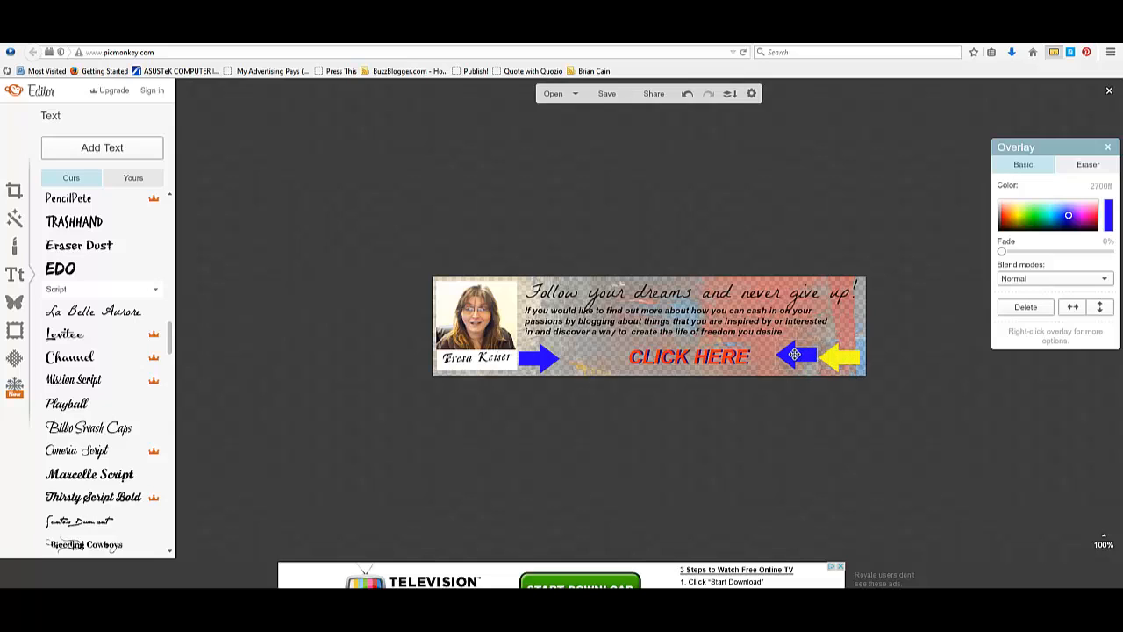
{"action": "left_click", "coordinate": [841, 357]}
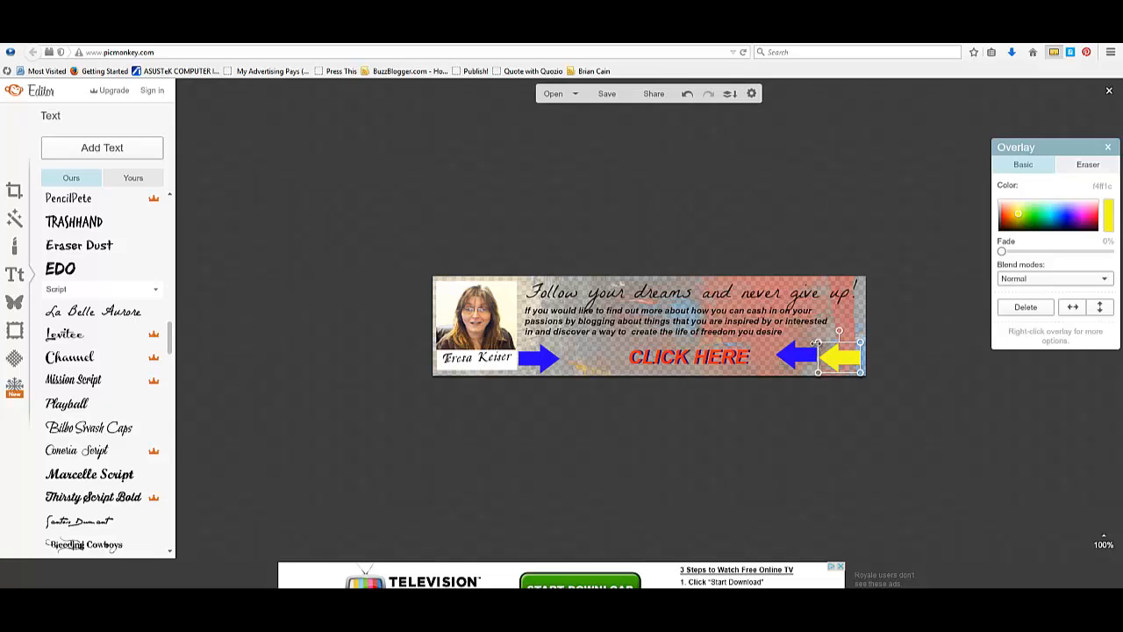
{"action": "left_click_drag", "start_coordinate": [817, 342], "coordinate": [811, 345]}
{"action": "left_click", "coordinate": [774, 347]}
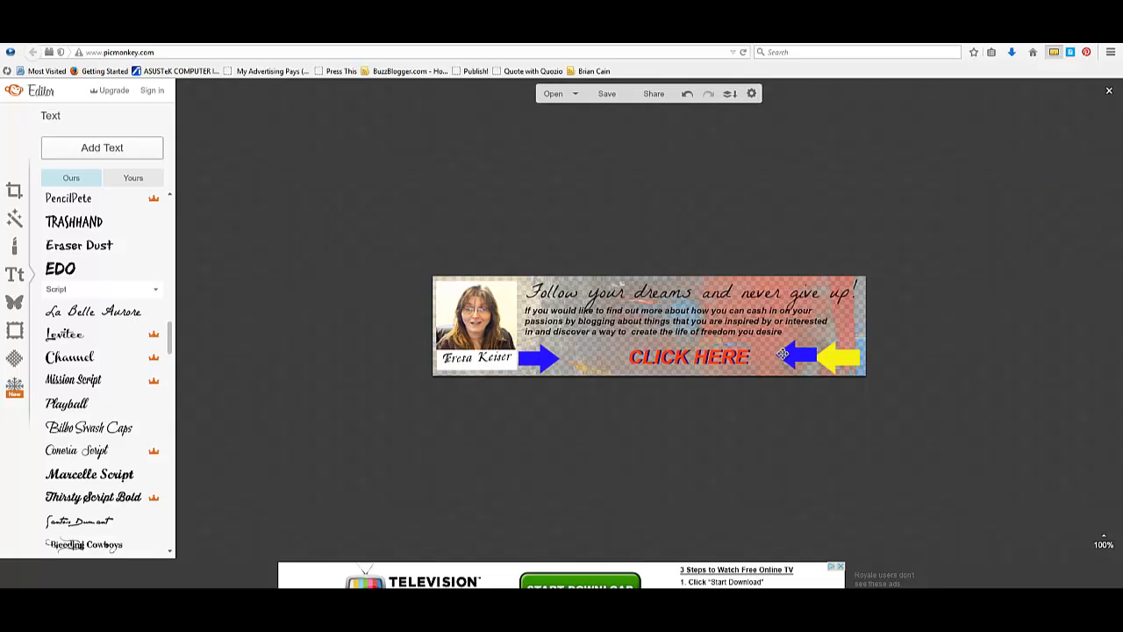
Move the blue arrow back onto the yellow arrow, centering it to leave a thin yellow outline around it
{"action": "left_click", "coordinate": [790, 354]}
{"action": "left_click_drag", "start_coordinate": [790, 353], "coordinate": [830, 357]}
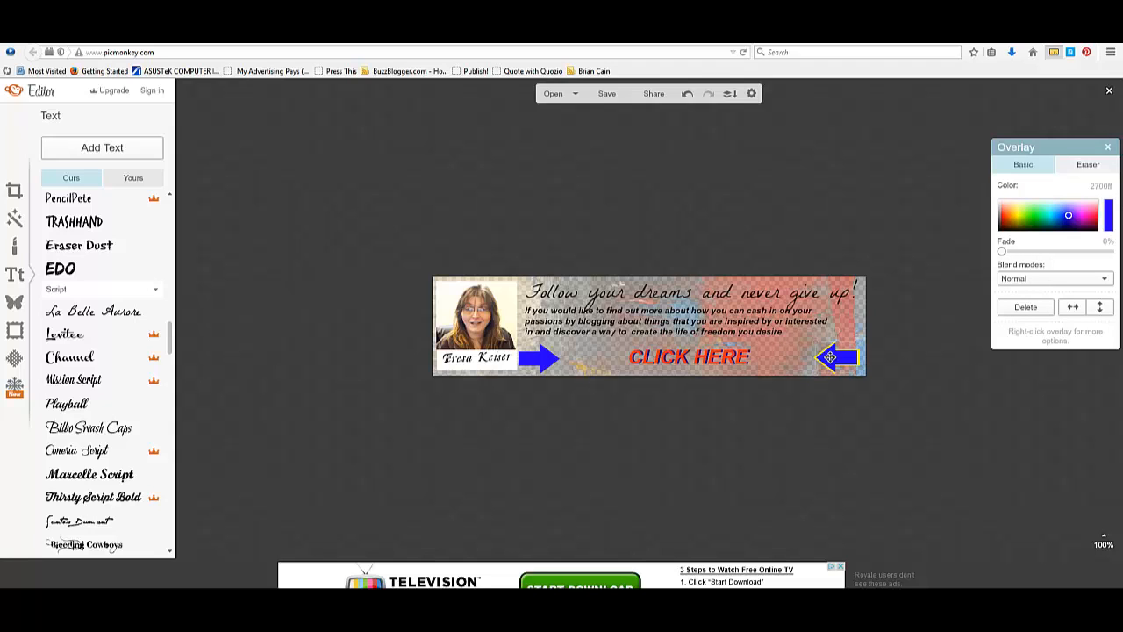
{"action": "left_click_drag", "start_coordinate": [830, 357], "coordinate": [829, 357]}
{"action": "mouse_move", "coordinate": [829, 357]}
{"action": "left_mouse_down"}
{"action": "mouse_move", "coordinate": [859, 355]}
{"action": "mouse_move", "coordinate": [833, 358]}
{"action": "left_mouse_up"}
{"action": "left_click", "coordinate": [925, 368]}
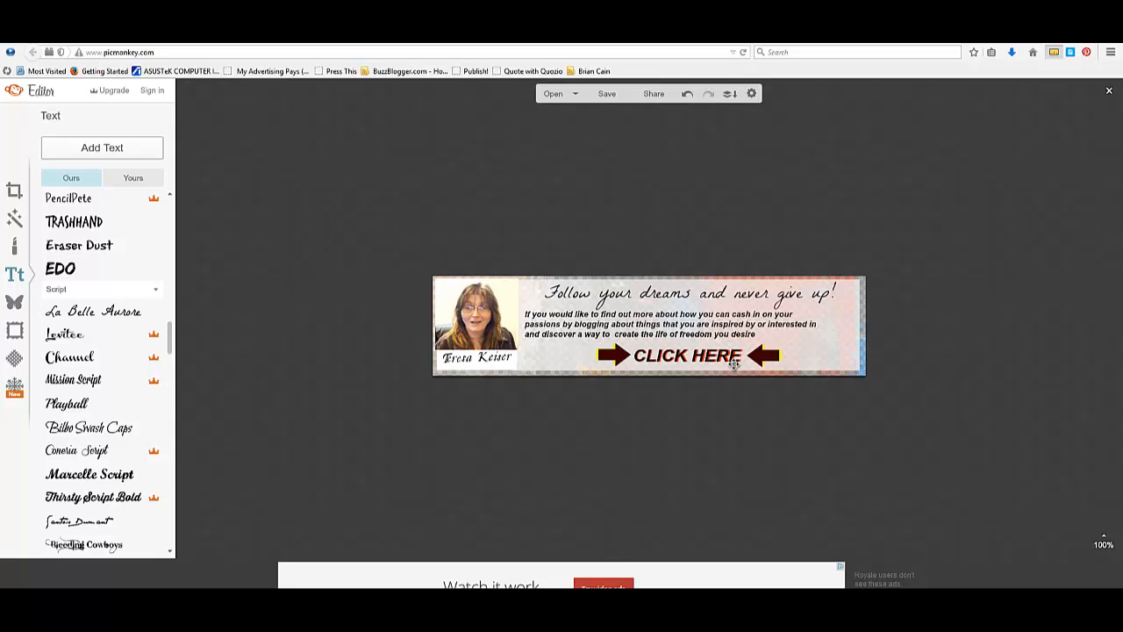
Save the banner to the computer as a .png file named with the owner's full name followed by SignatureFile
{"action": "left_click", "coordinate": [609, 93]}
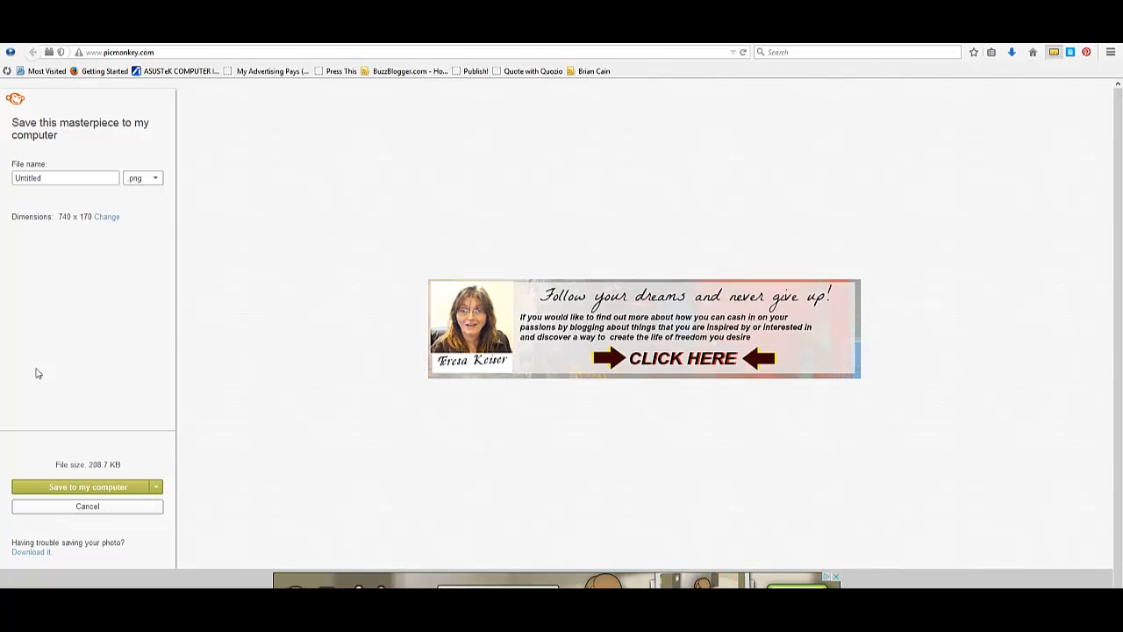
{"action": "left_click", "coordinate": [157, 179]}
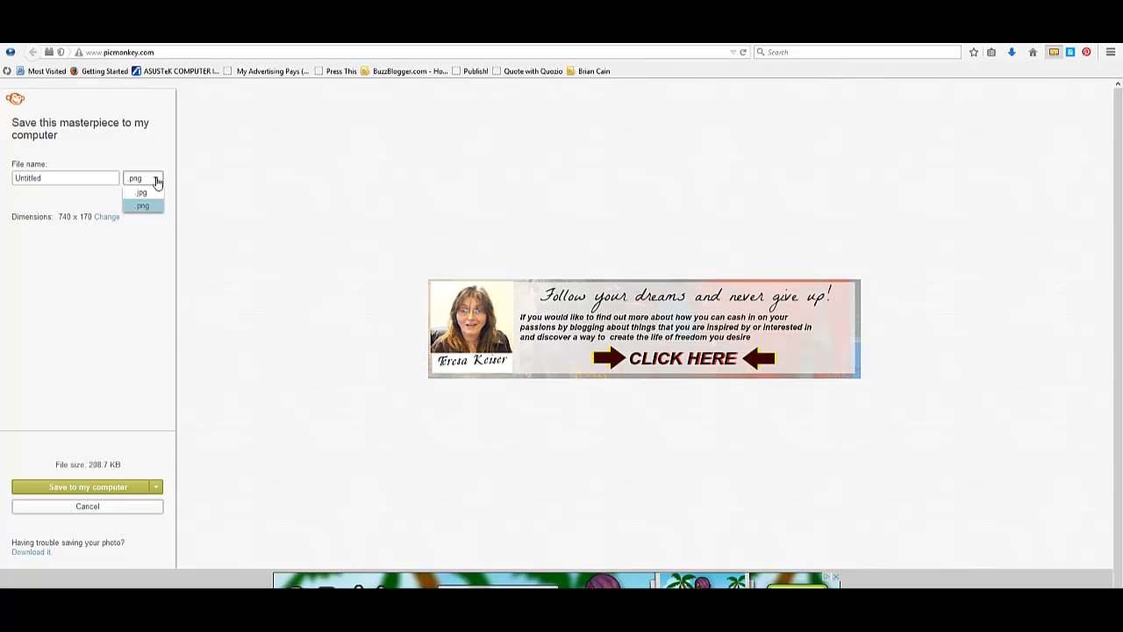
{"action": "left_click", "coordinate": [81, 177]}
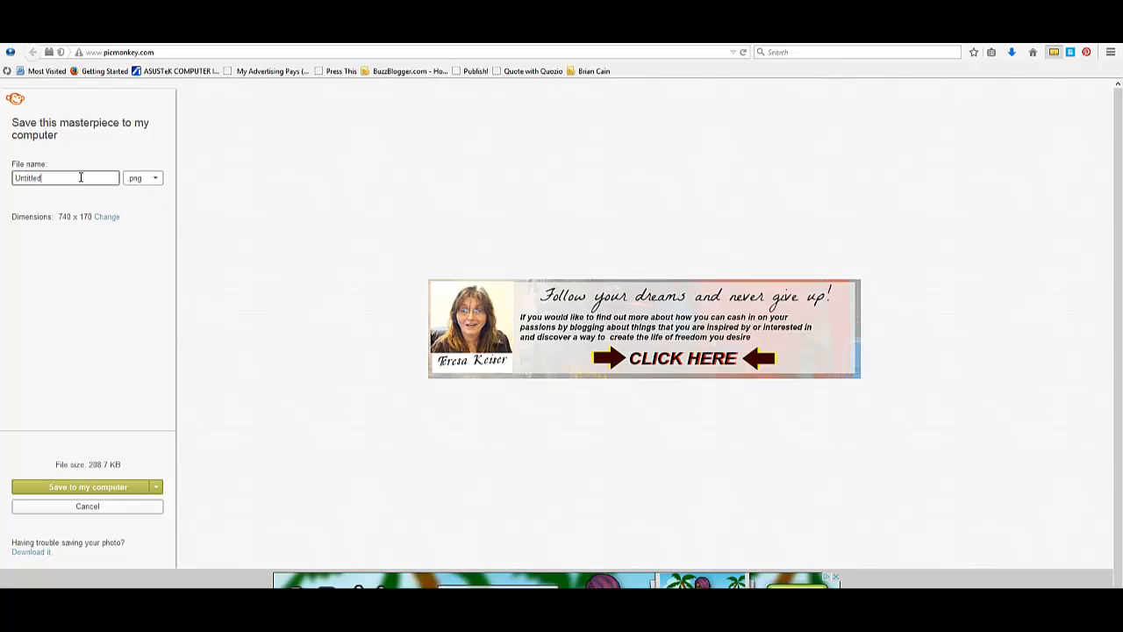
{"action": "key", "text": "BackSpace"}
{"action": "key", "text": "BackSpace"}
{"action": "key", "text": "BackSpace"}
{"action": "key", "text": "BackSpace"}
{"action": "key", "text": "BackSpace"}
{"action": "key", "text": "BackSpace"}
{"action": "key", "text": "BackSpace"}
{"action": "key", "text": "BackSpace"}
{"action": "type", "text": "TeresaKeiserSignatureFile"}
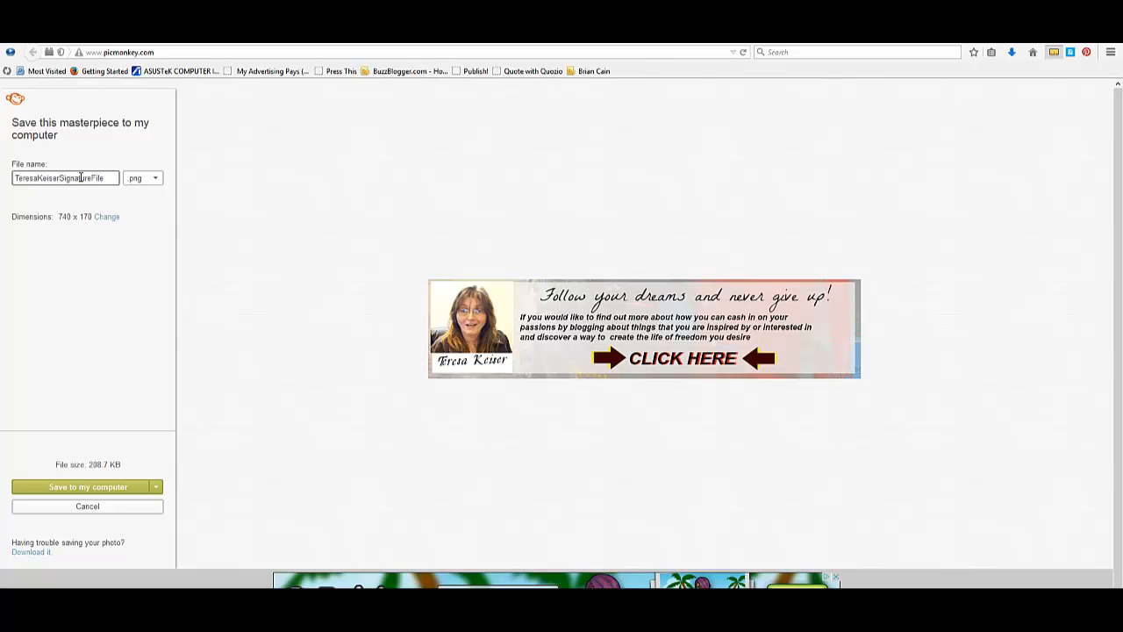
{"action": "left_click", "coordinate": [88, 488]}
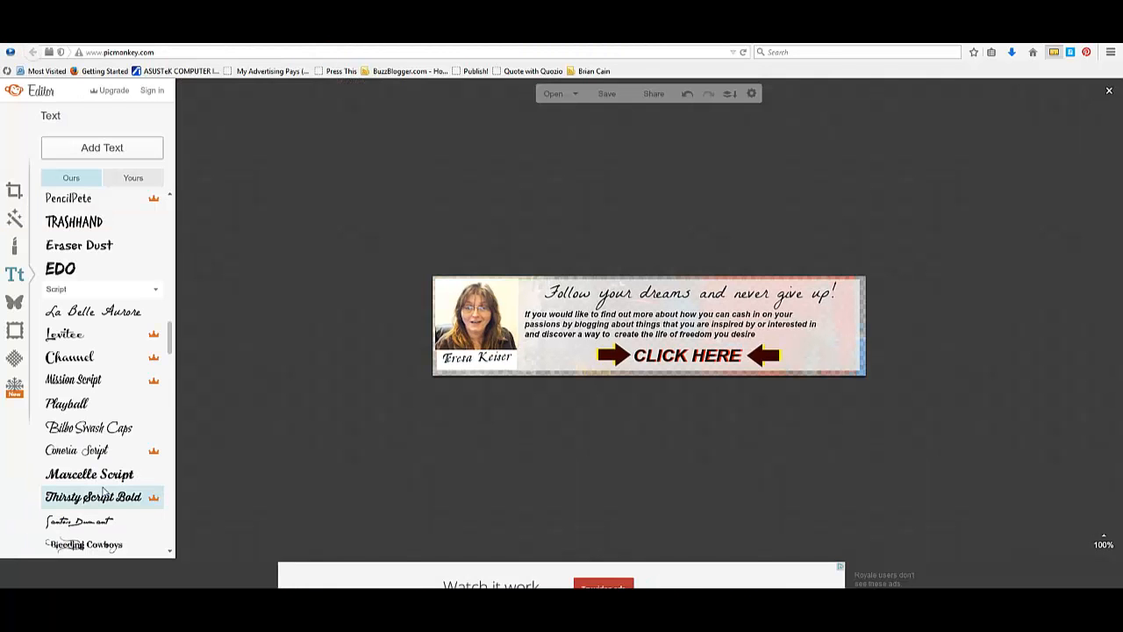